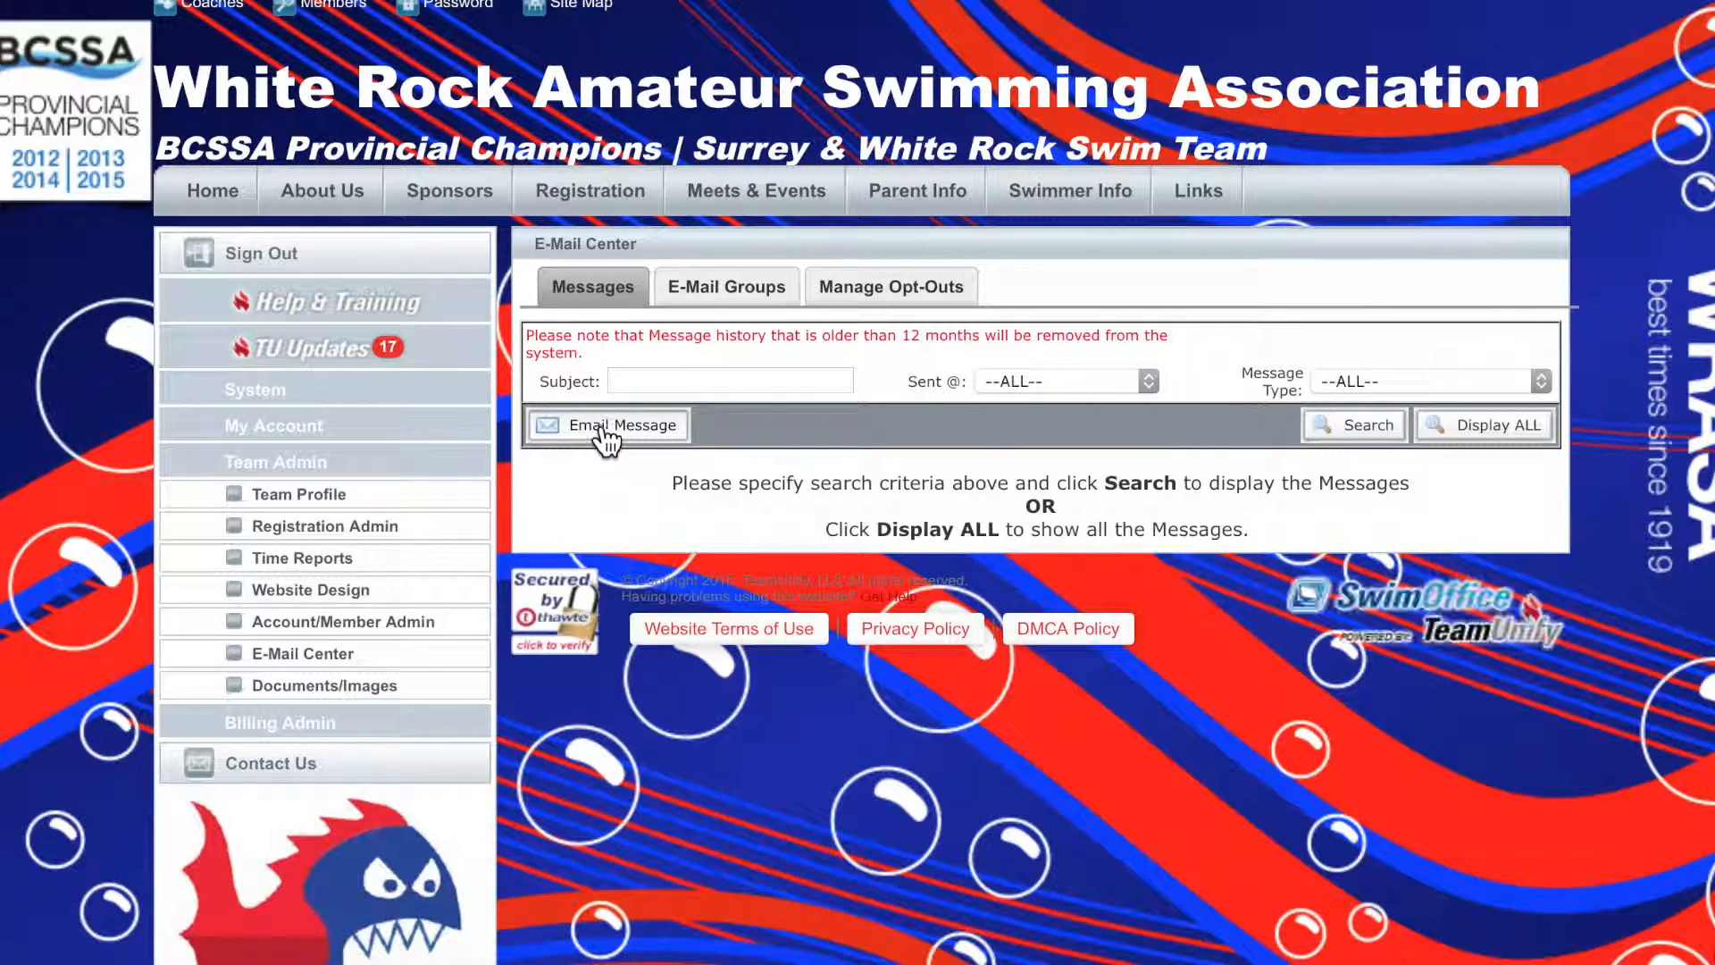
# Open the Senior Leaders e-mail group and add the second coach among the available accounts to it
pyautogui.click(726, 279)
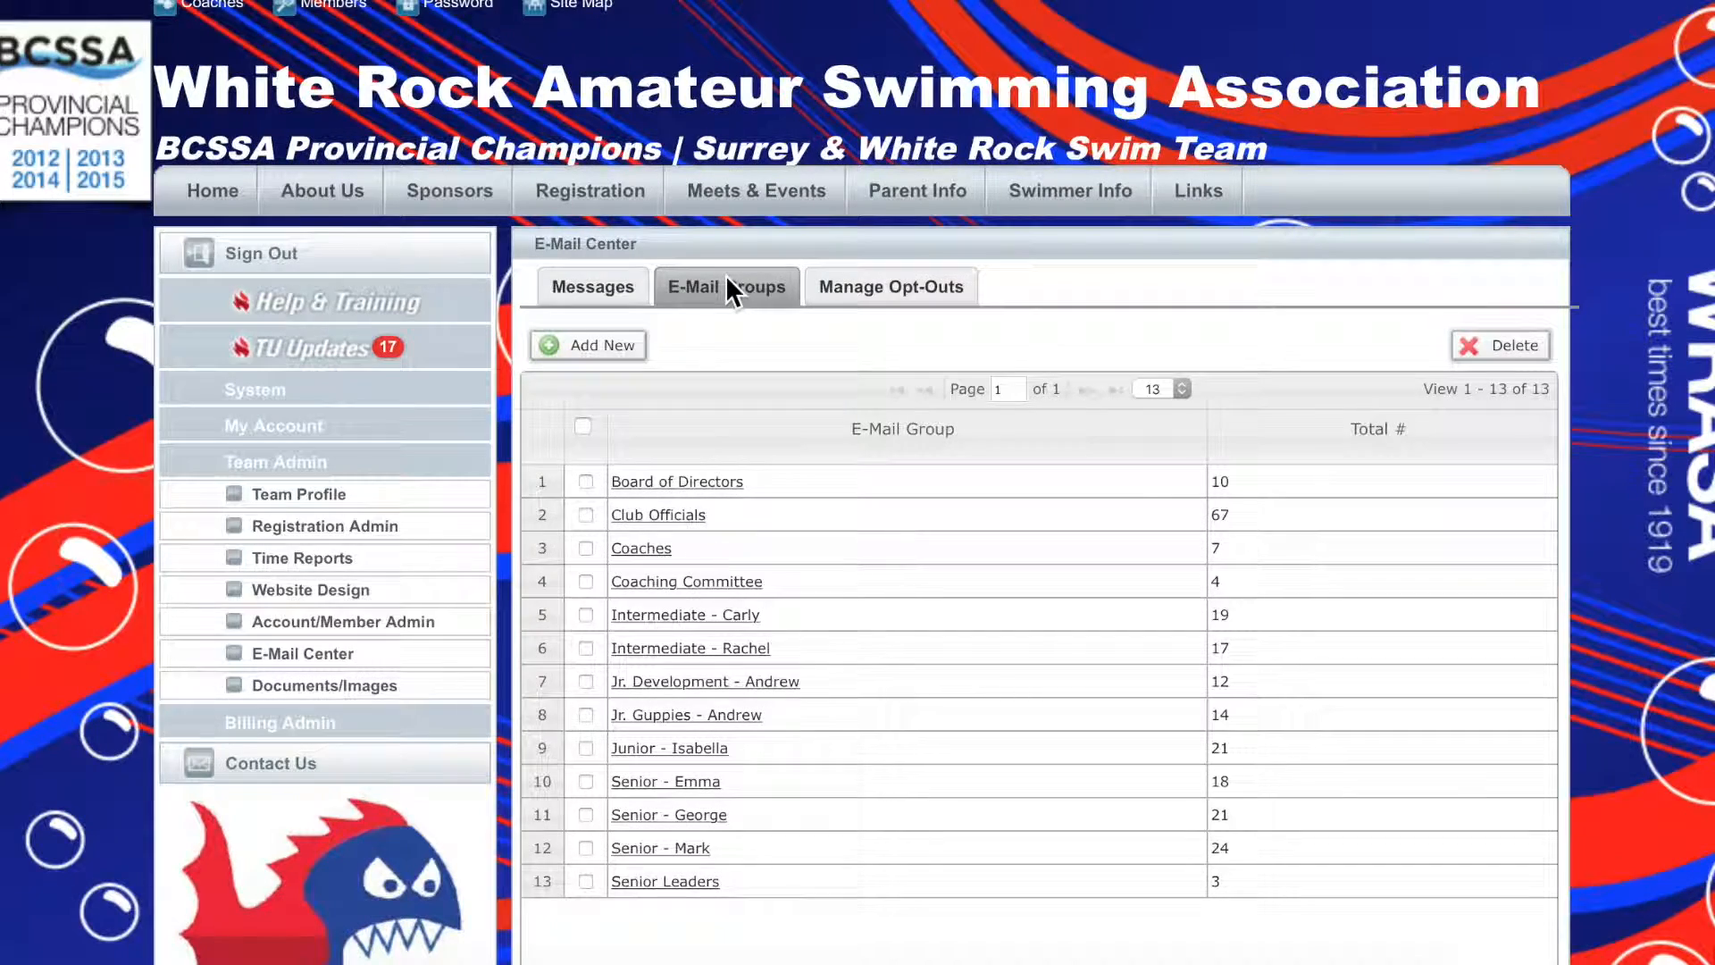
pyautogui.scroll(-2, 739, 744)
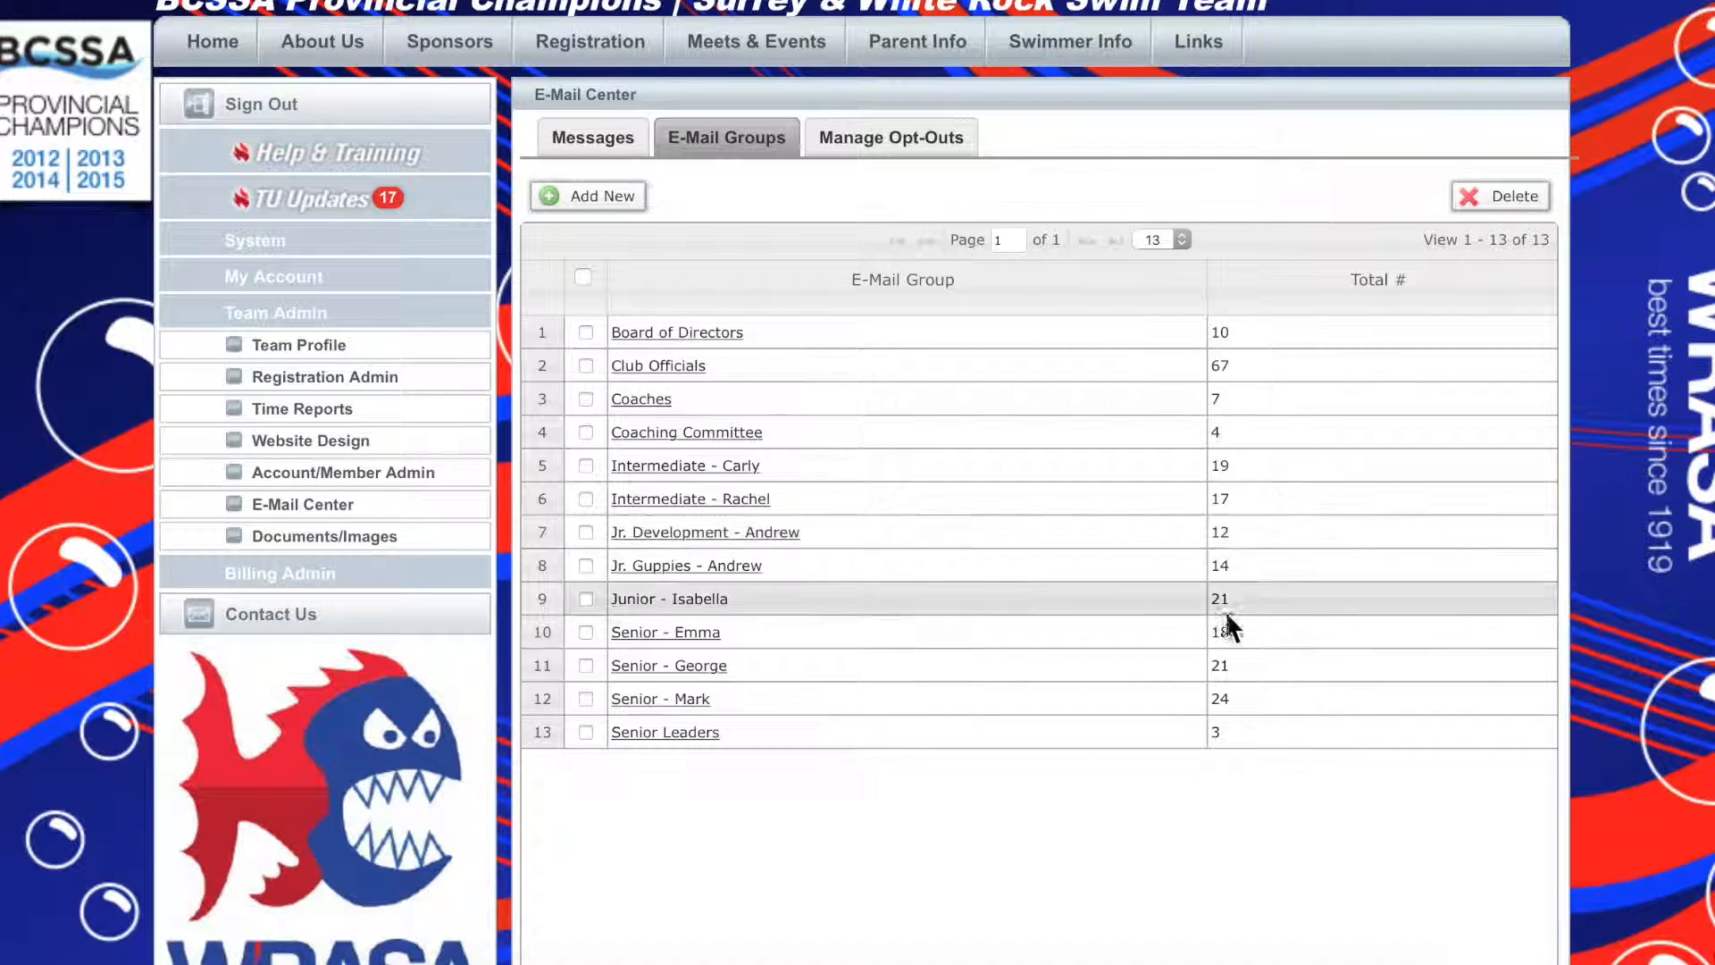
pyautogui.click(639, 733)
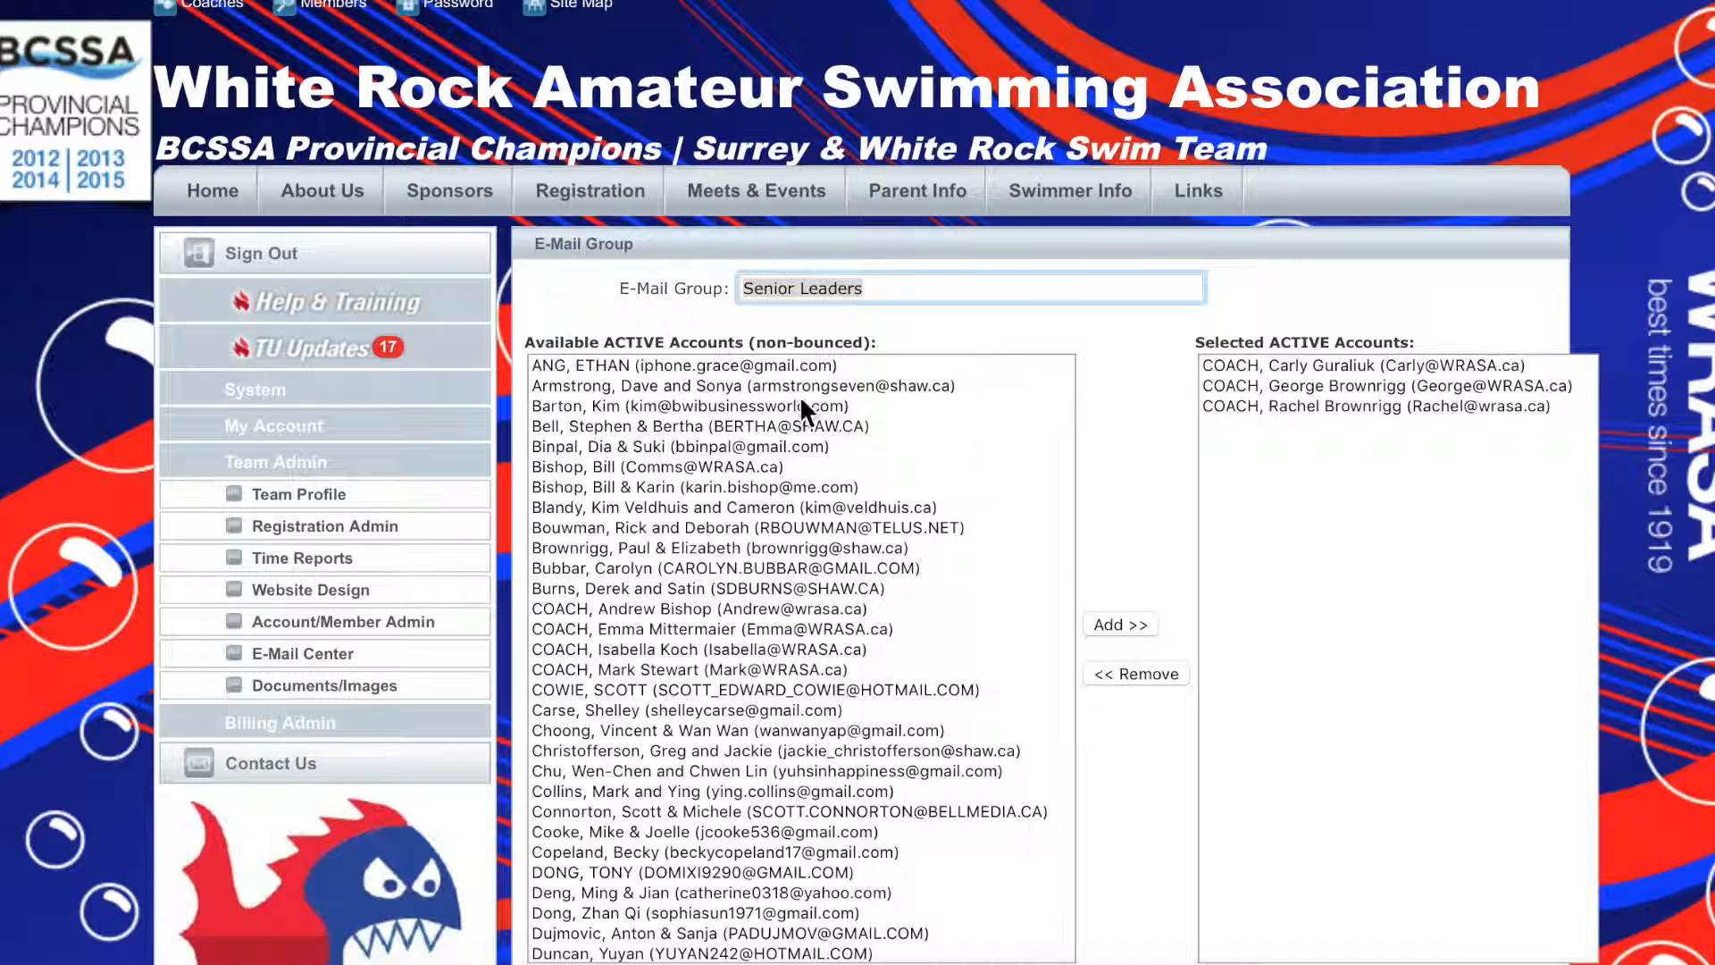
pyautogui.click(700, 626)
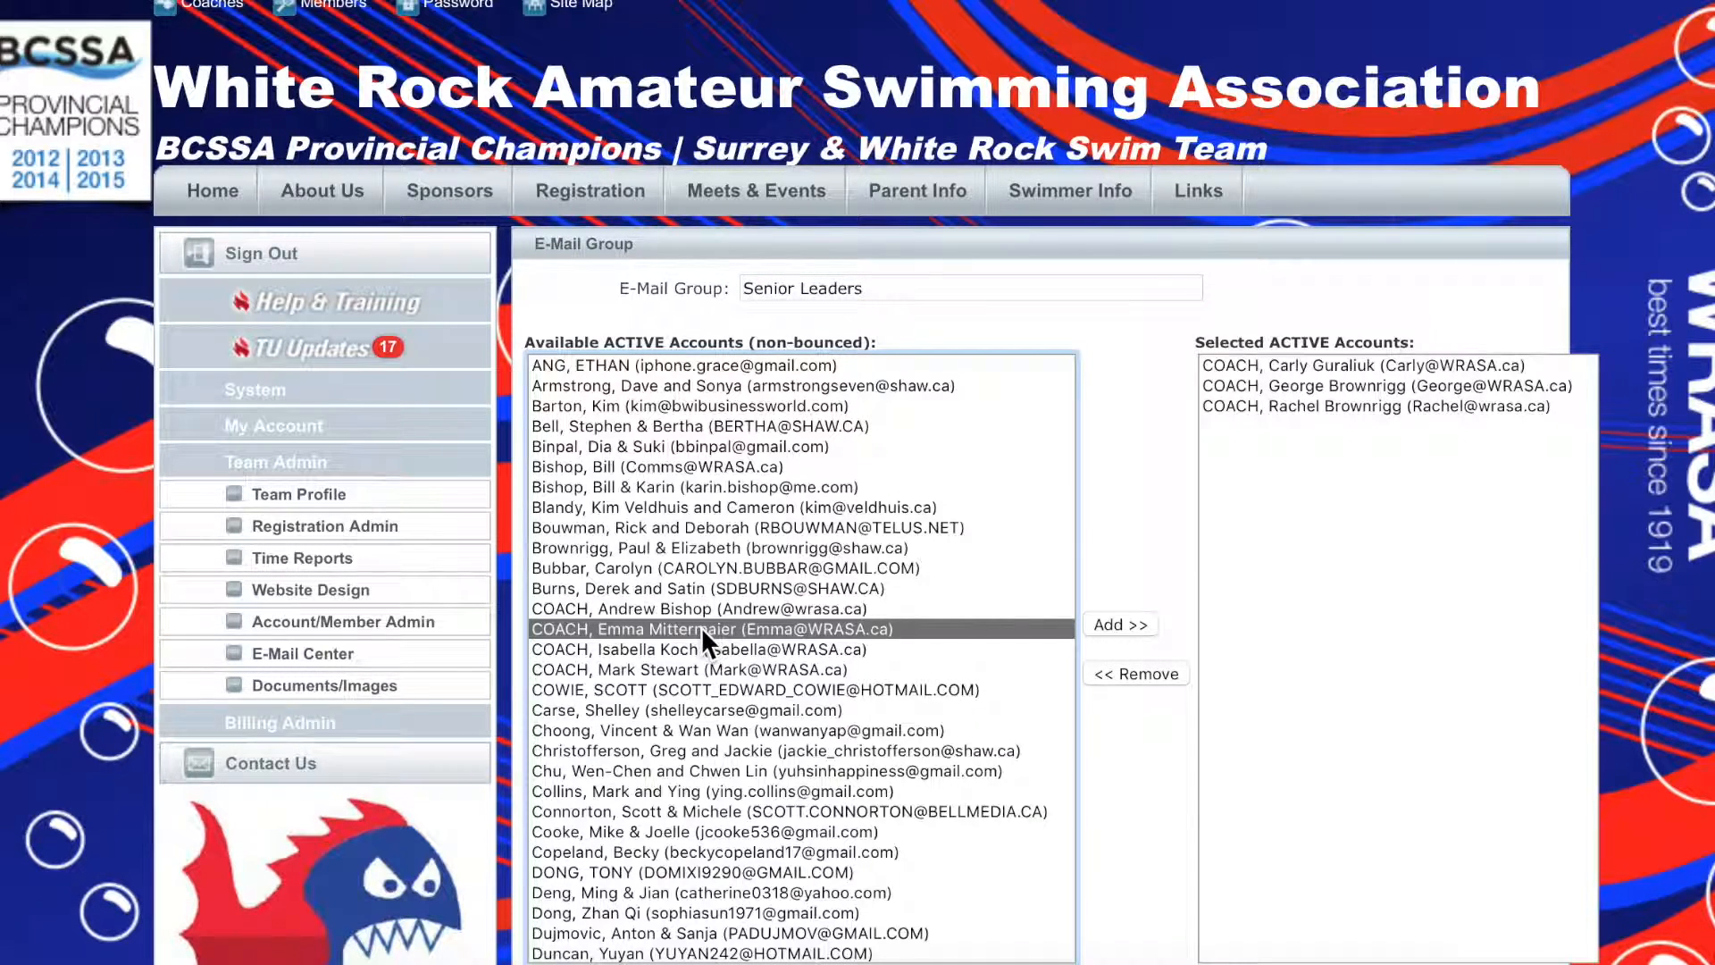
pyautogui.click(1128, 625)
# Remove the last two coaches from the Senior Leaders group's selected accounts and save the changes
pyautogui.click(1336, 399)
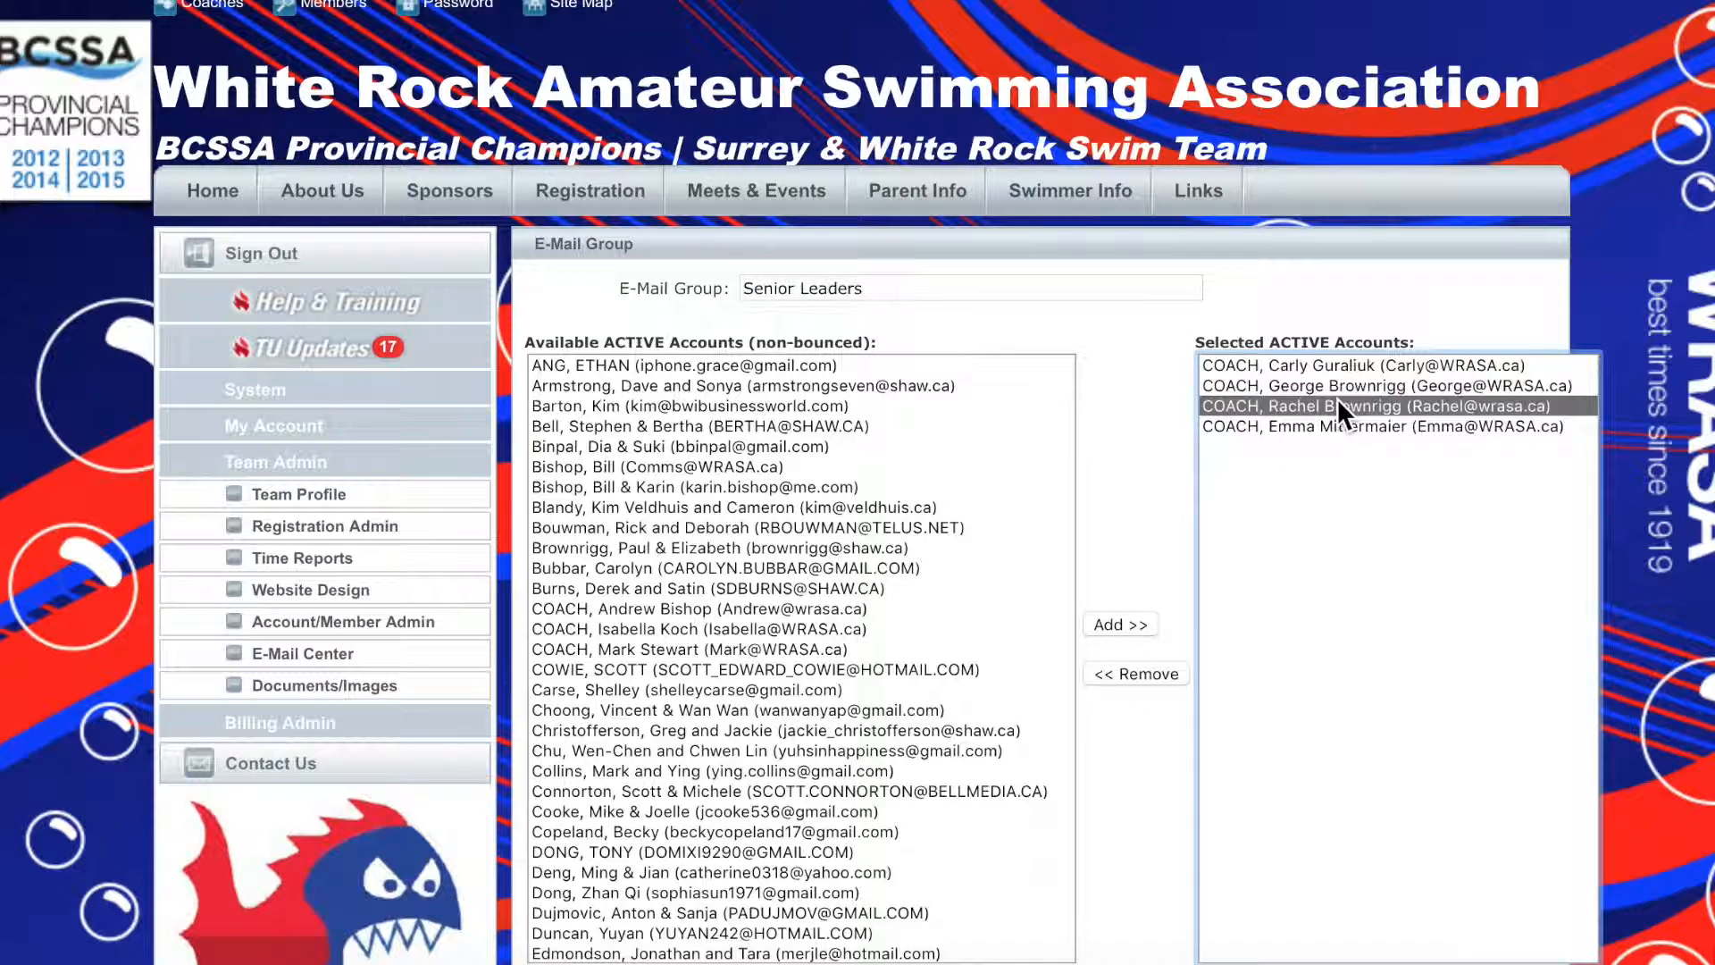
pyautogui.keyDown('shift'); pyautogui.click(1336, 416); pyautogui.keyUp('shift')
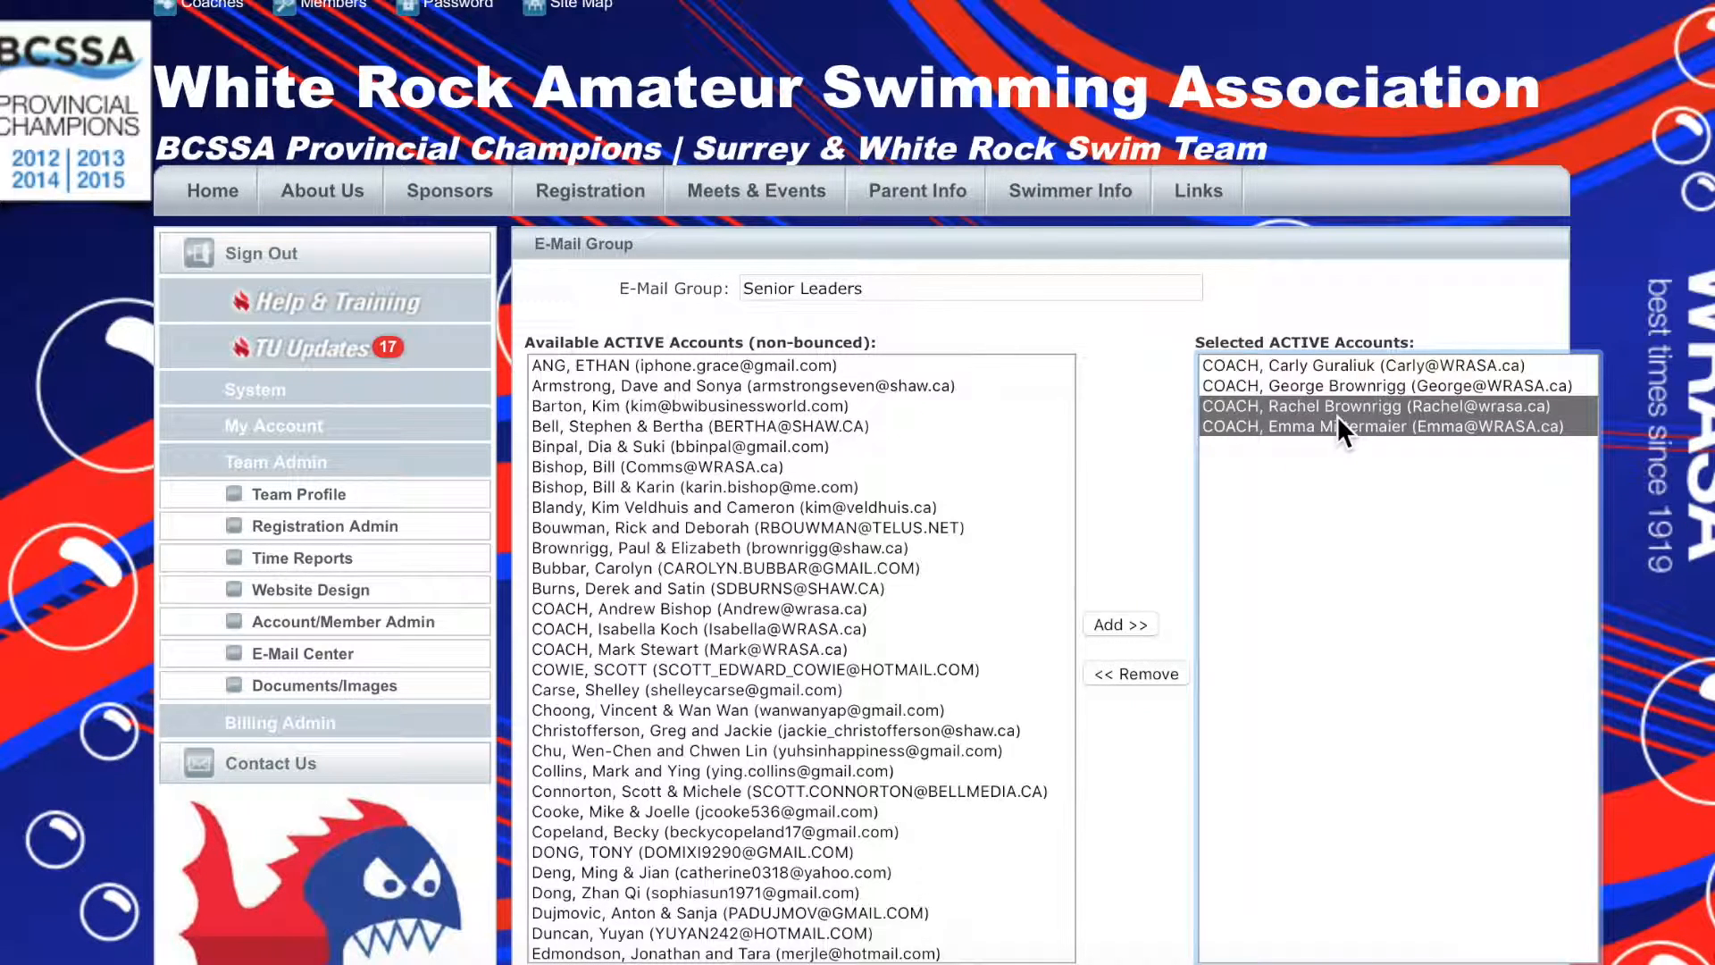
pyautogui.click(1143, 668)
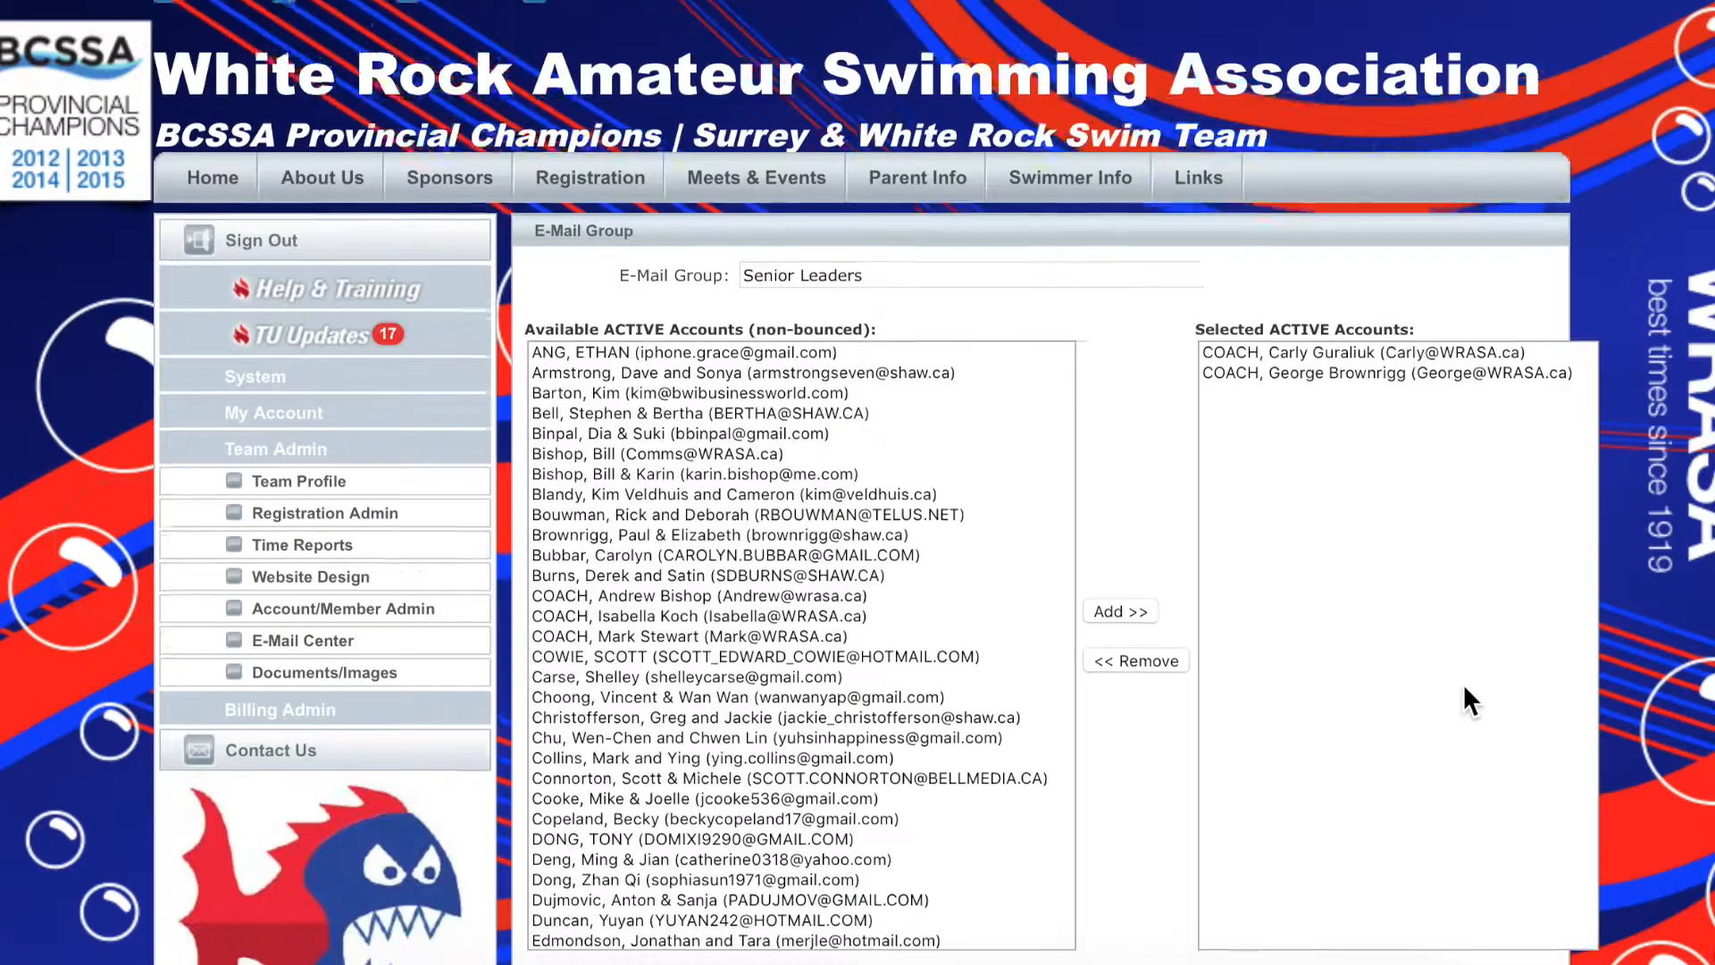
pyautogui.scroll(-3, 1463, 683)
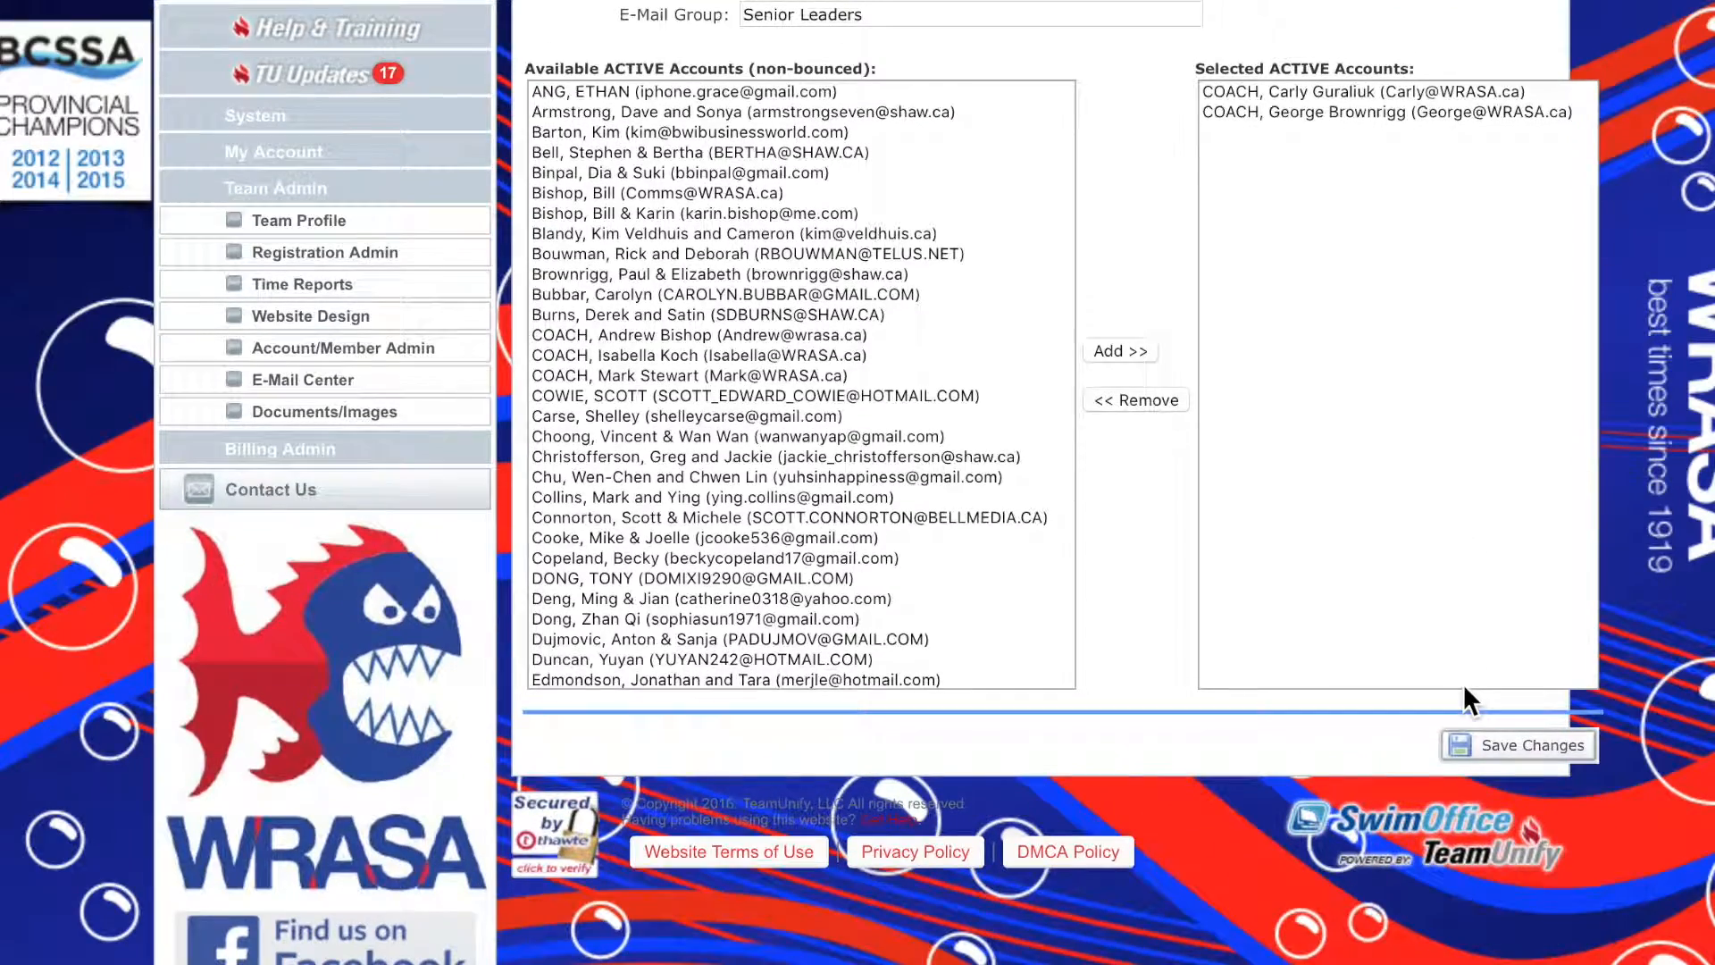
pyautogui.click(1513, 741)
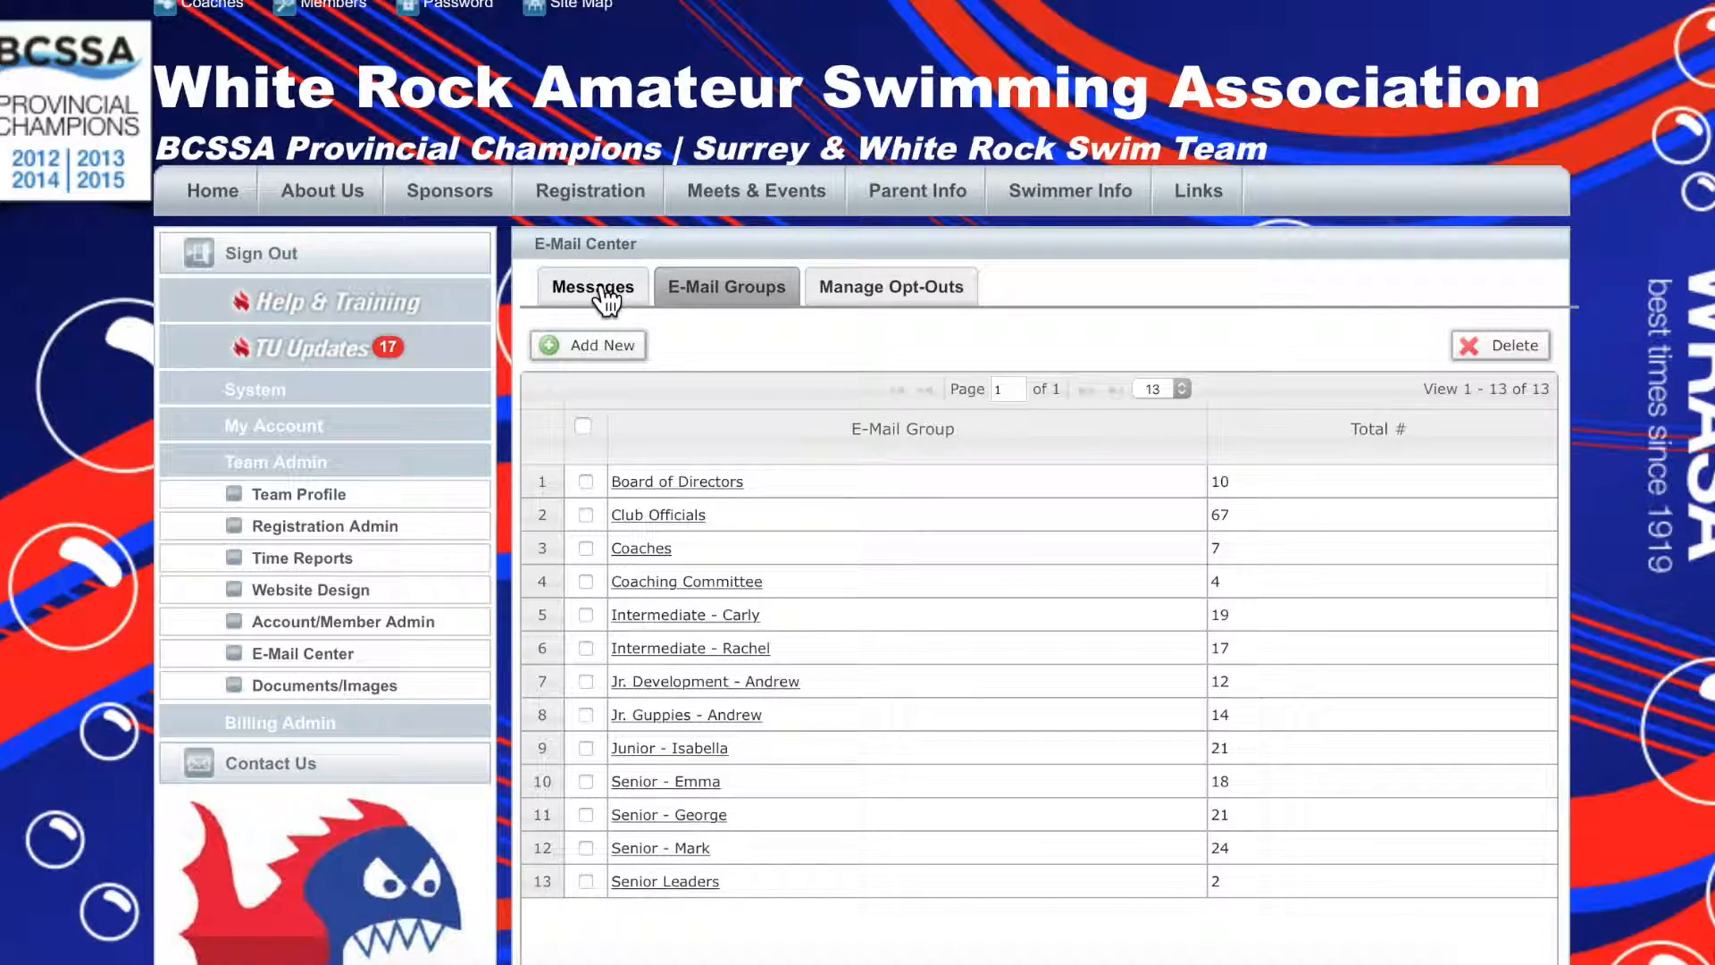
# Create a new e-mail message with the Senior Leaders e-mail group as recipient
pyautogui.click(596, 286)
pyautogui.click(582, 427)
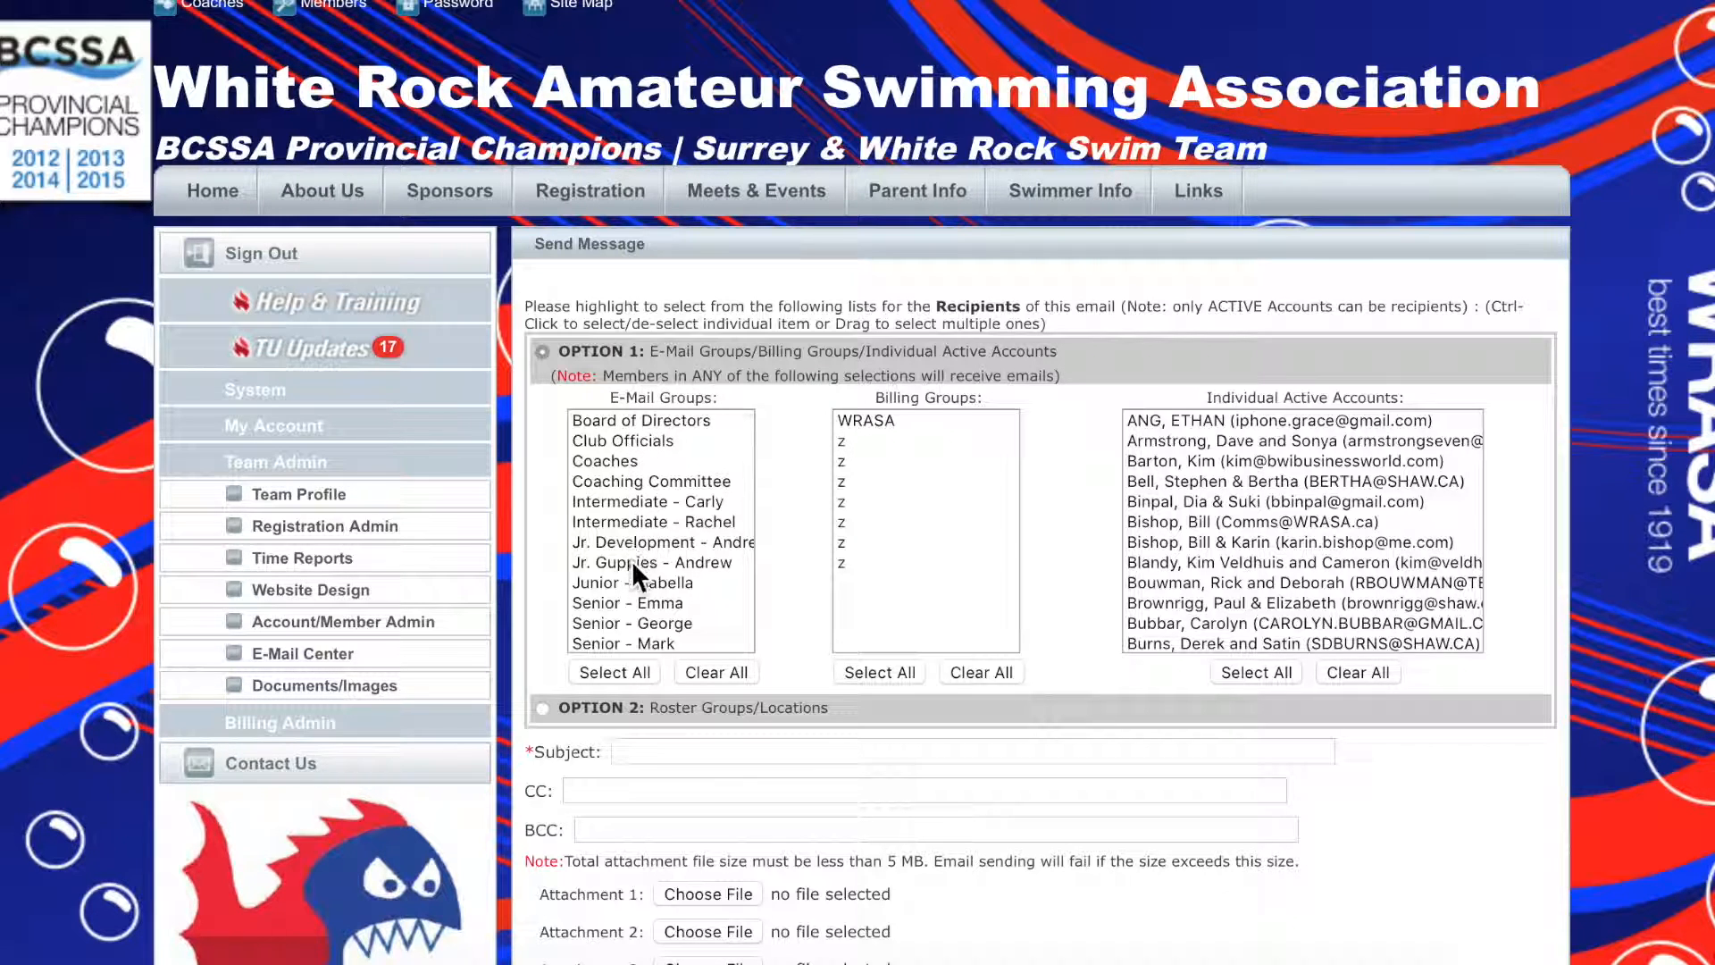
pyautogui.scroll(-1, 631, 586)
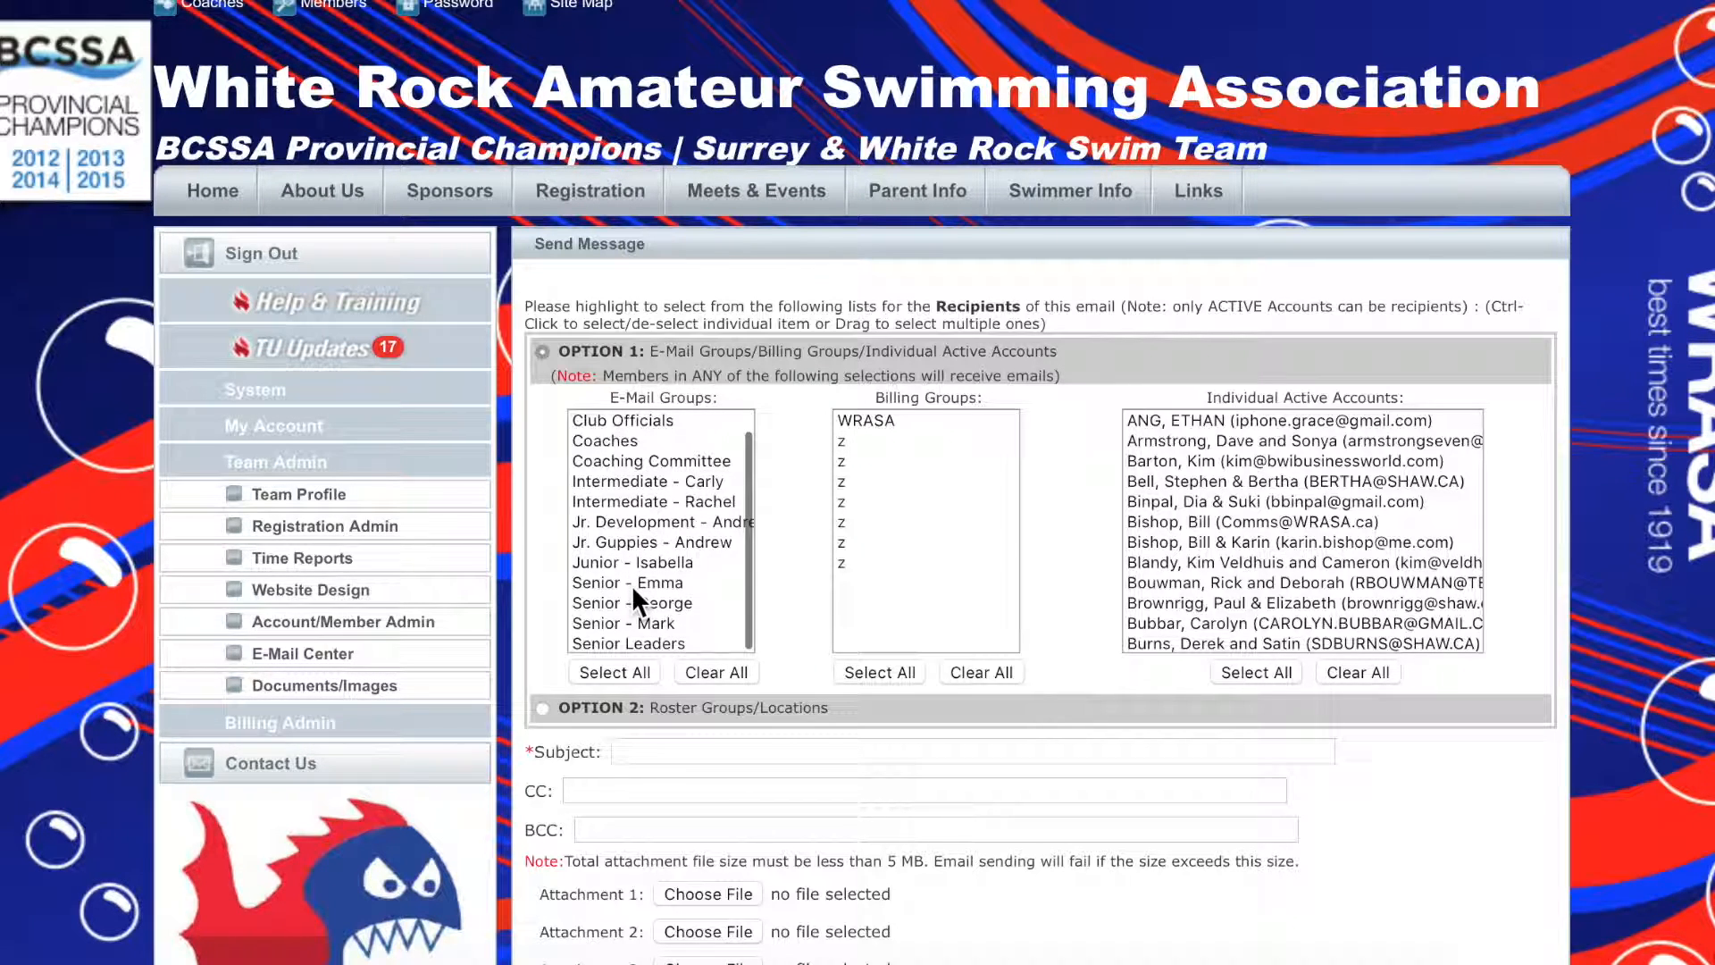
pyautogui.click(640, 635)
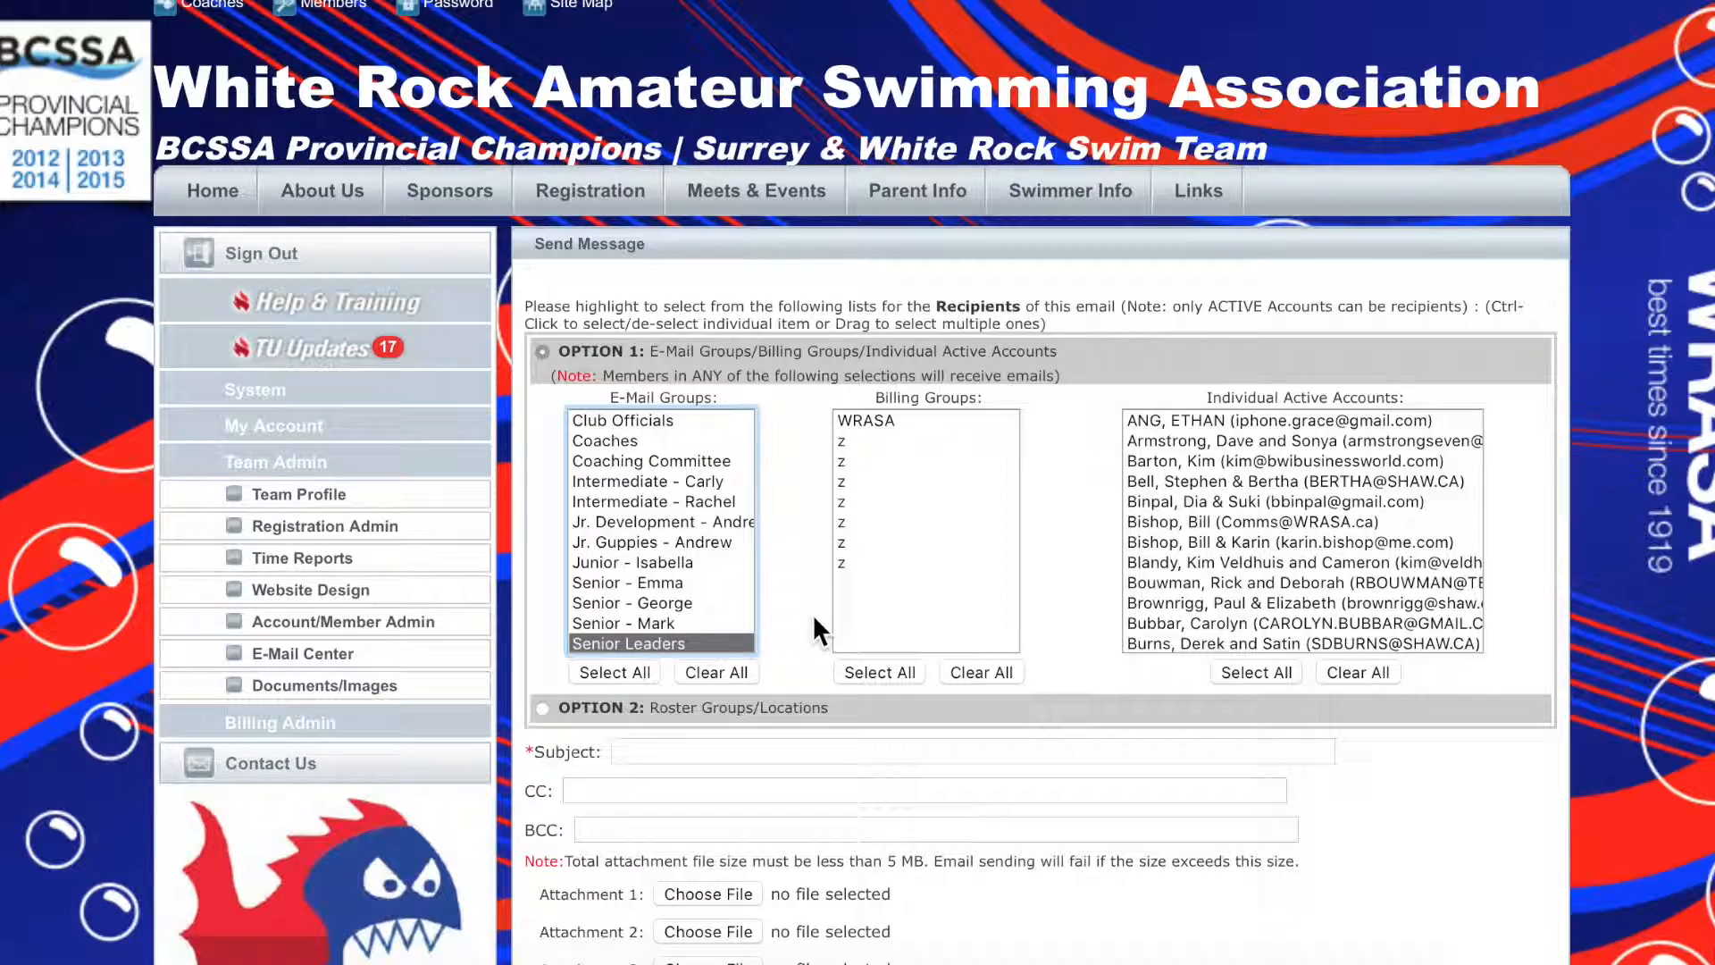
# Enter "TEST EMAIL" as the message subject
pyautogui.scroll(-3, 812, 613)
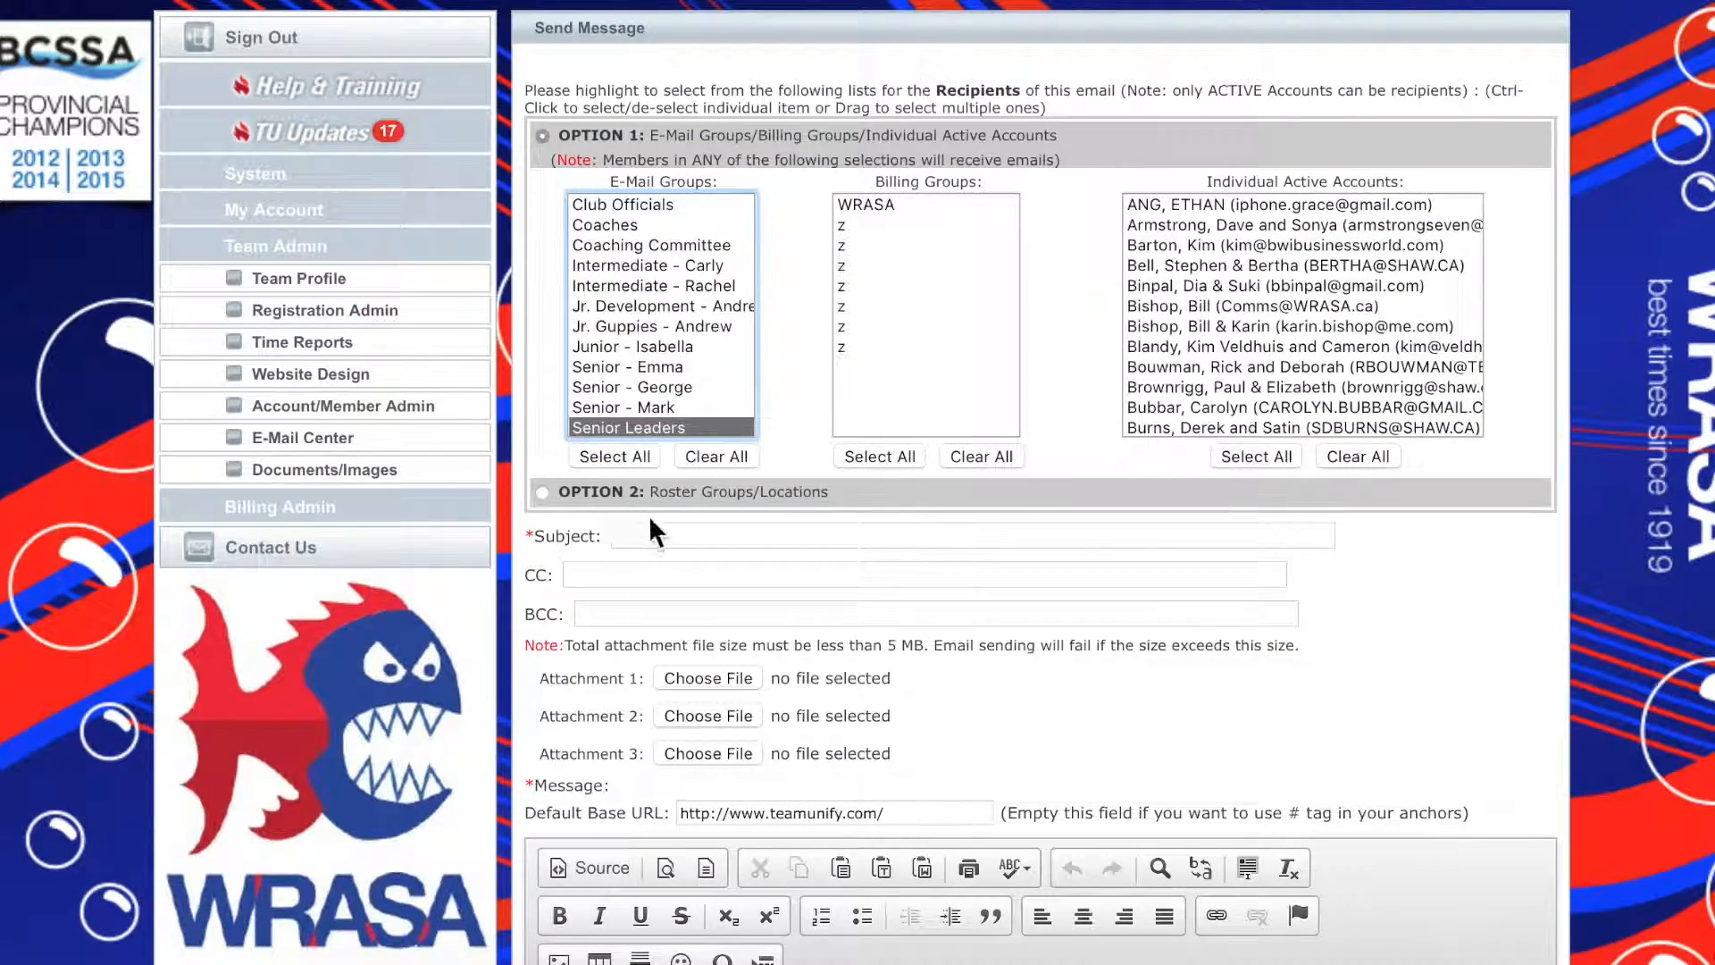
pyautogui.click(656, 535)
pyautogui.write('TEST II')
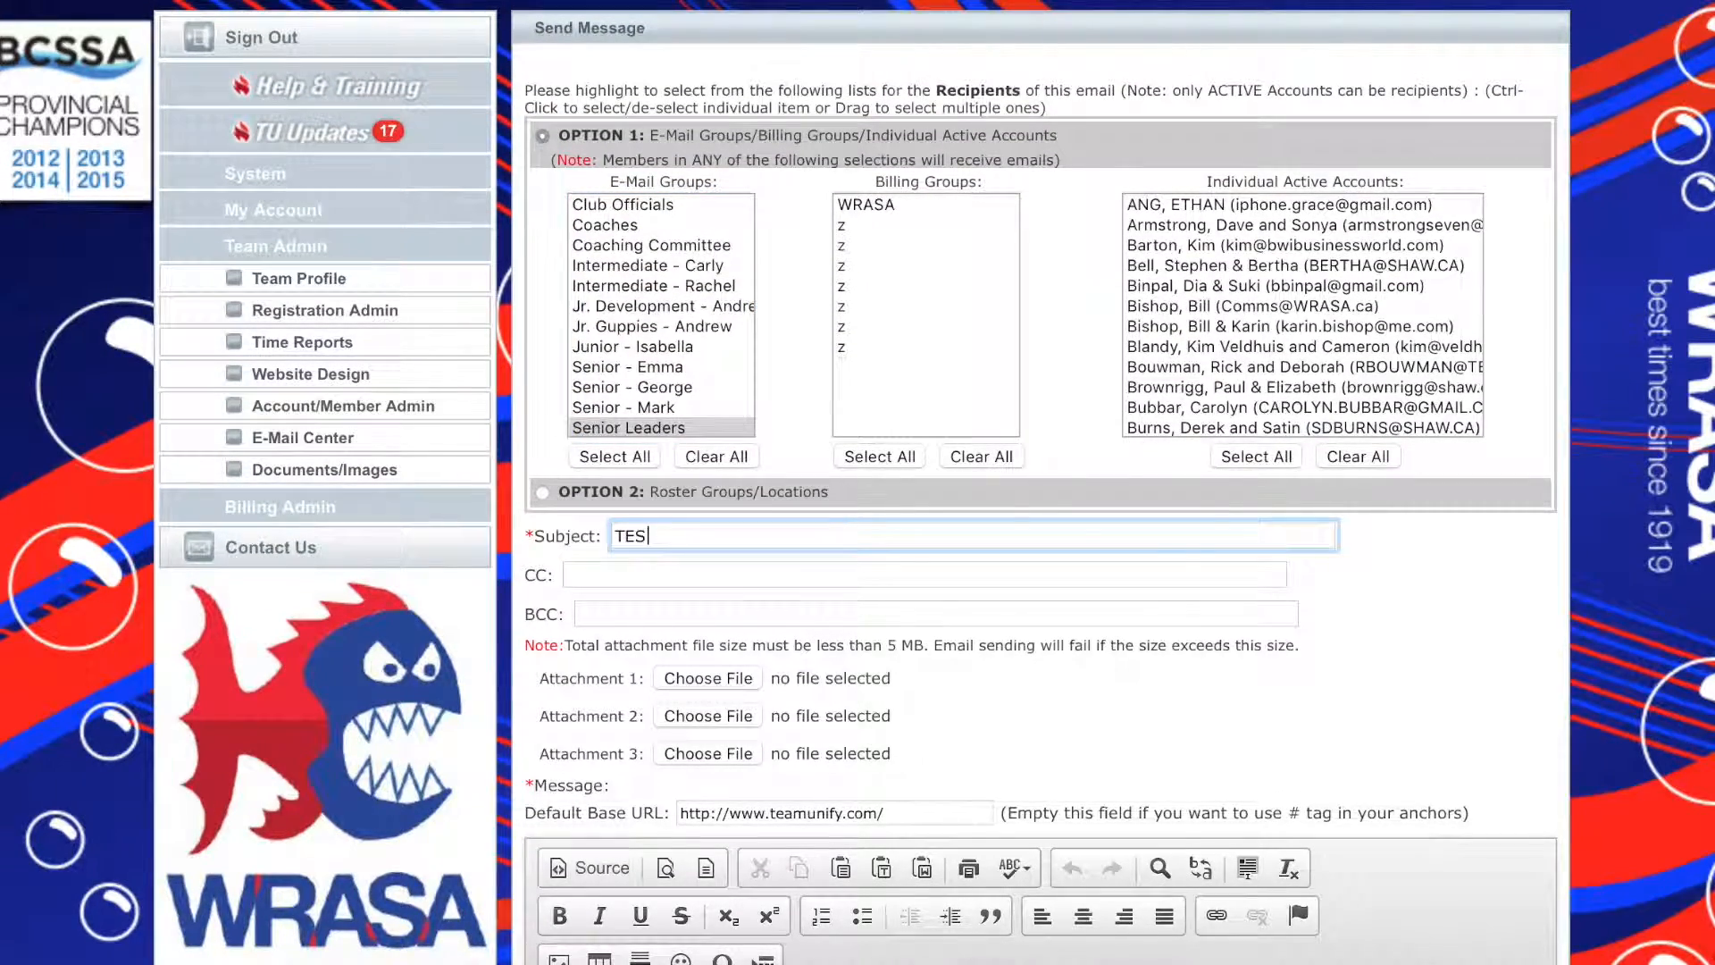
pyautogui.write(' EMAIL')
# Clear the message body and write "TEST MESSAGE IGNORE" in it
pyautogui.scroll(-5, 743, 856)
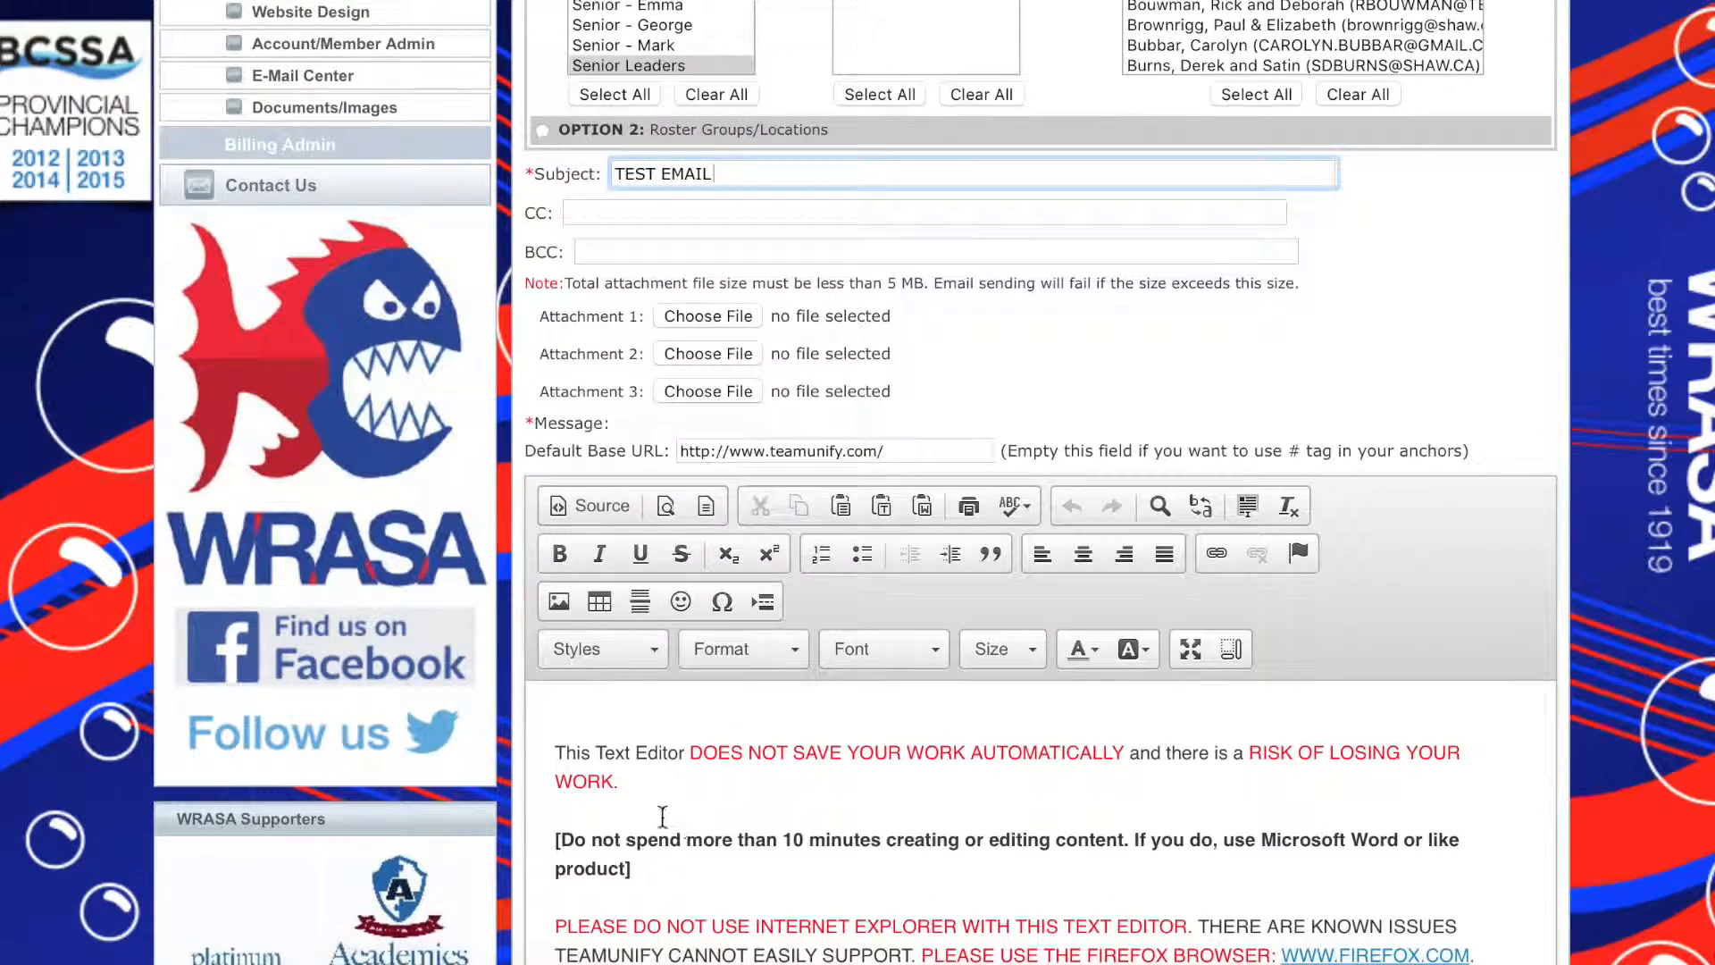
pyautogui.click(646, 808)
pyautogui.hotkey('ctrl', 'a')
pyautogui.press('BackSpace')
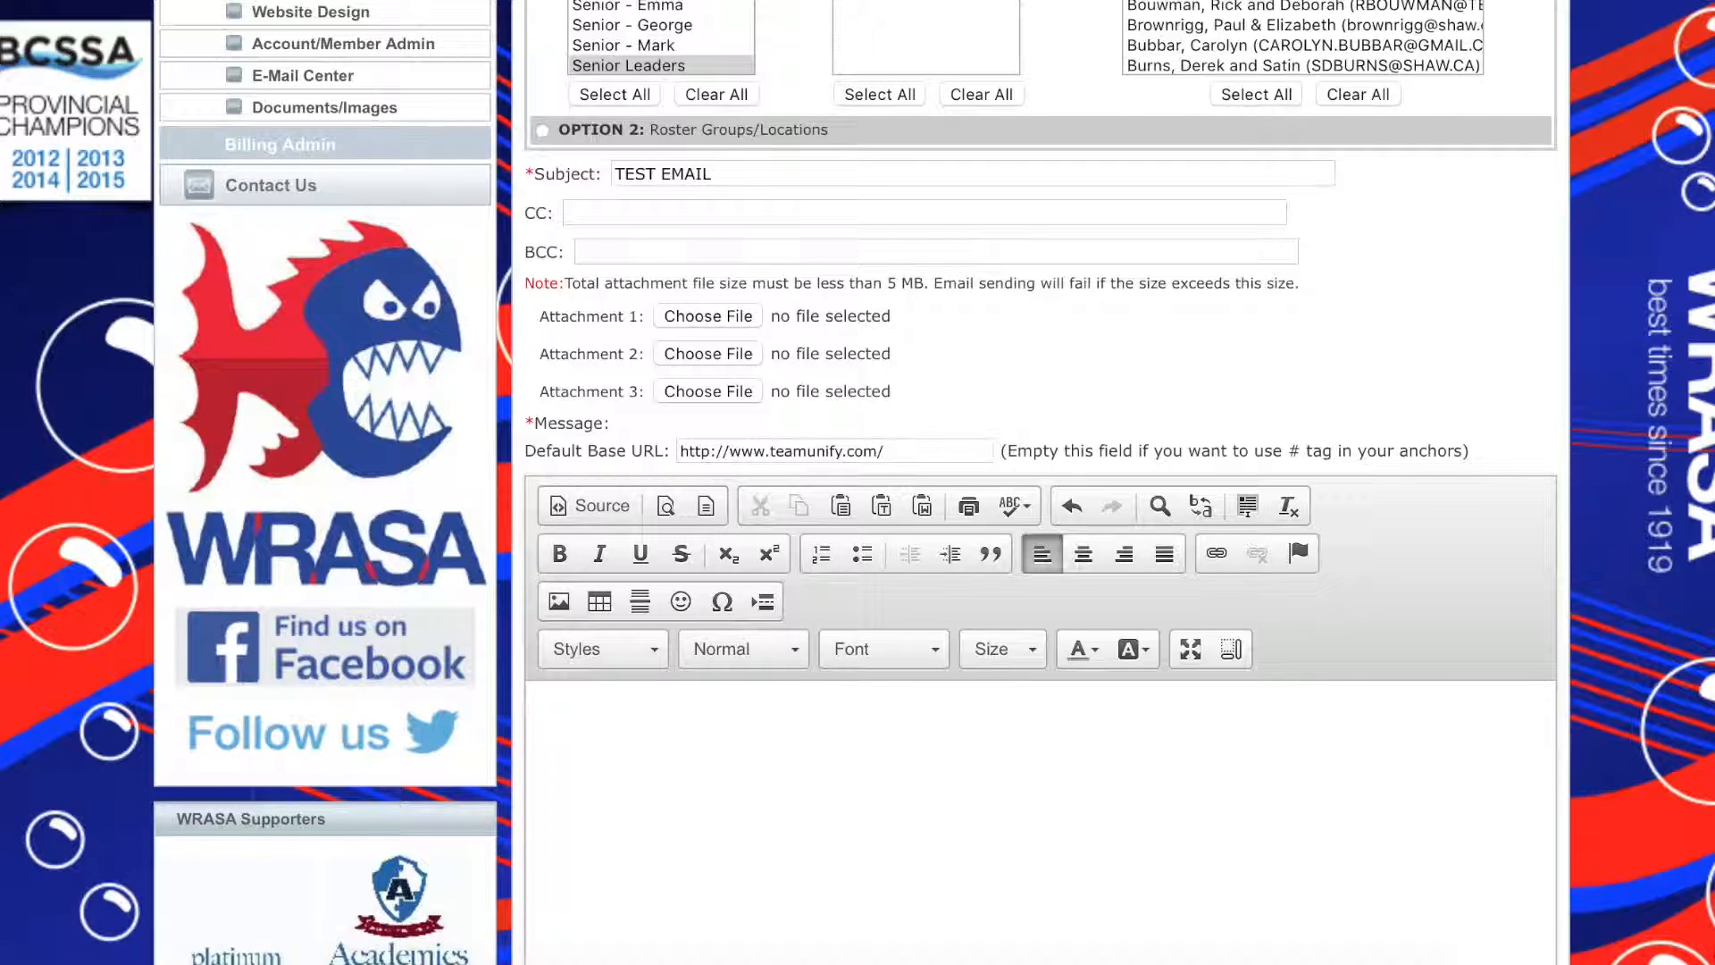
pyautogui.write('TEST MESSAGE IG')
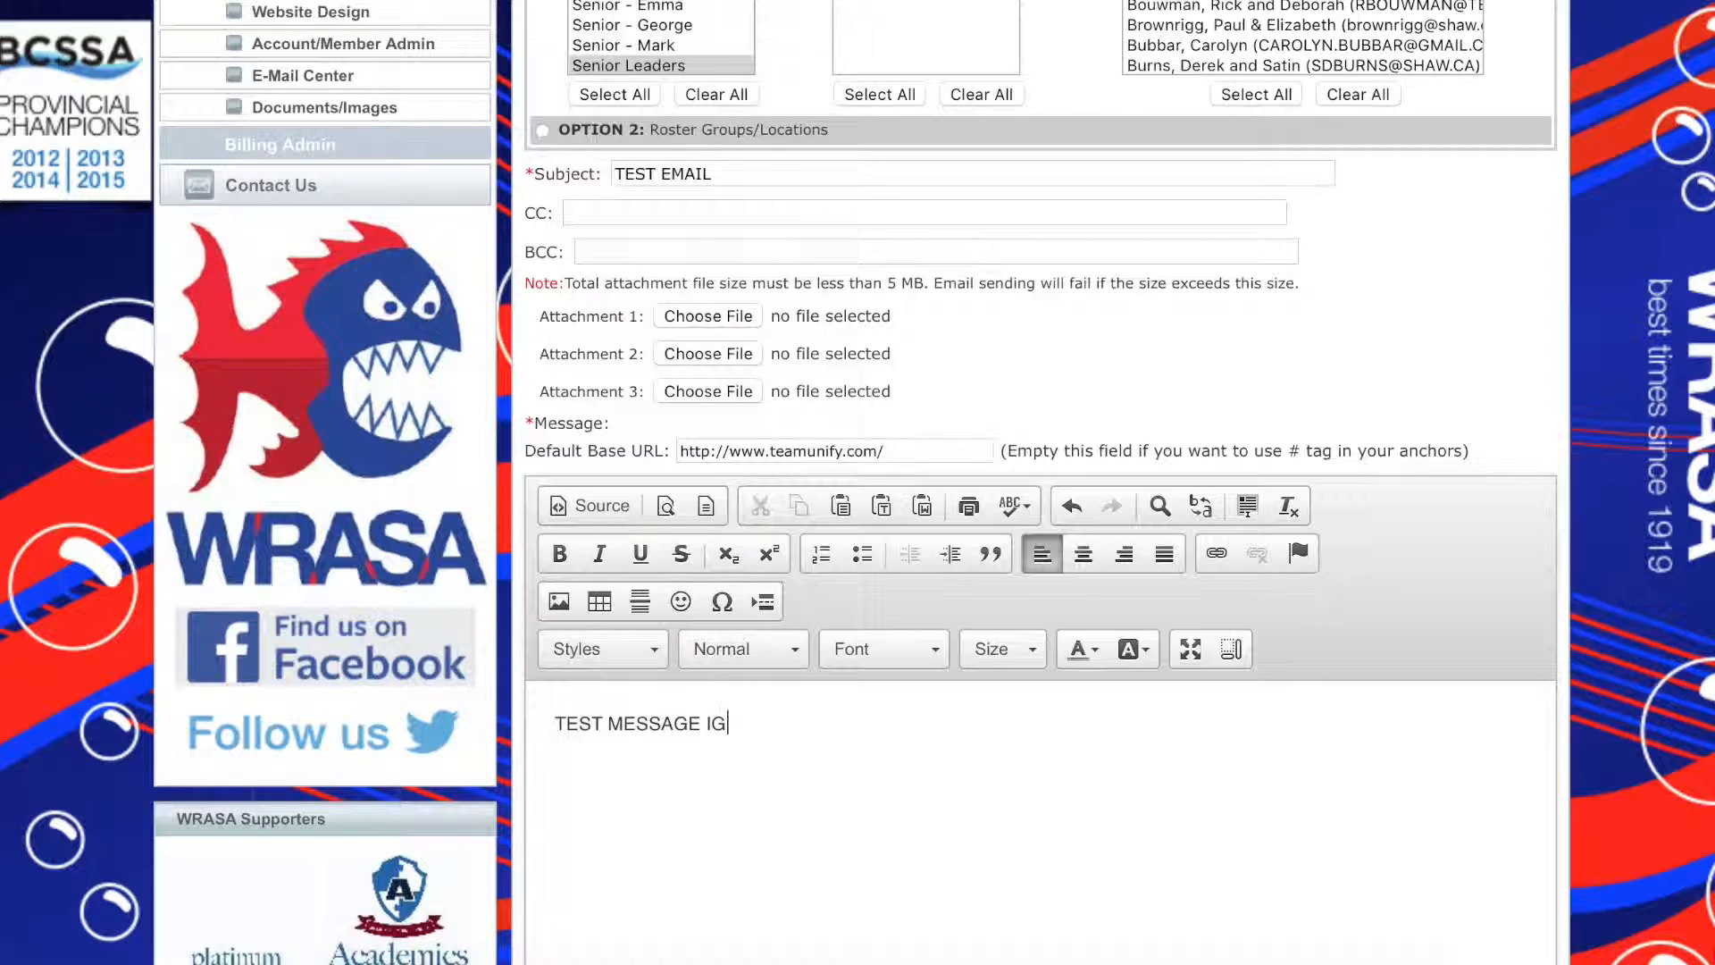
pyautogui.write('NORE')
# Format the whole message text in Arial at size 14
pyautogui.hotkey('ctrl', 'a')
pyautogui.click(865, 648)
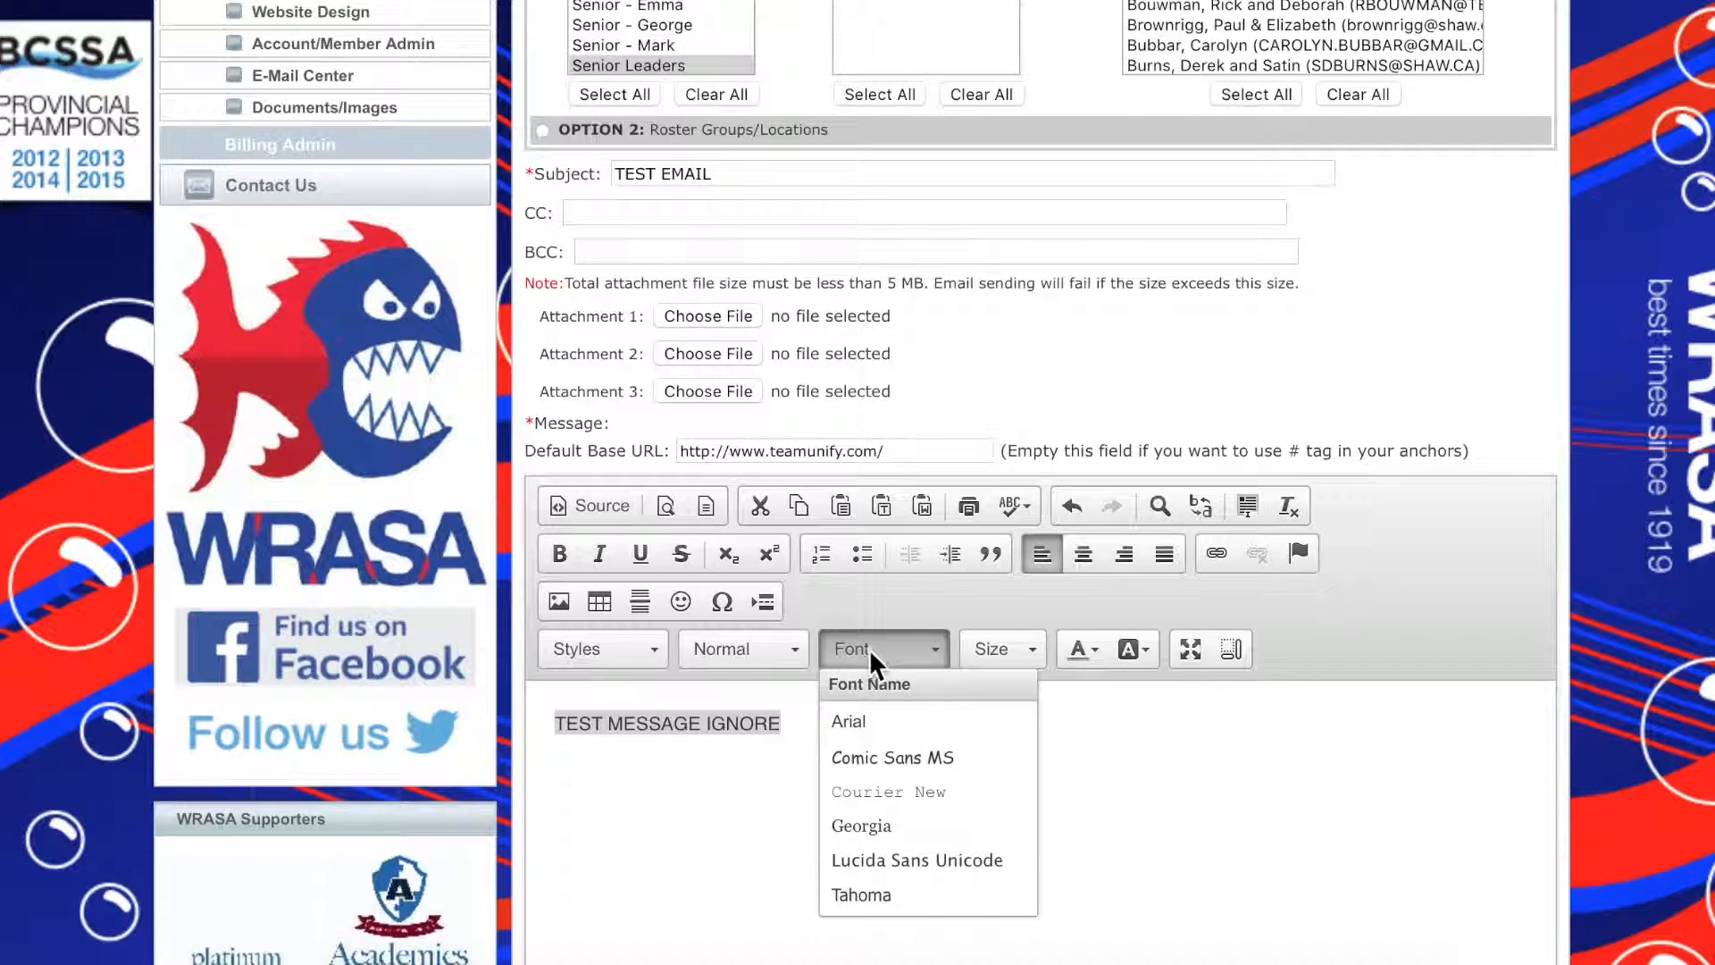
pyautogui.click(891, 723)
pyautogui.click(1011, 651)
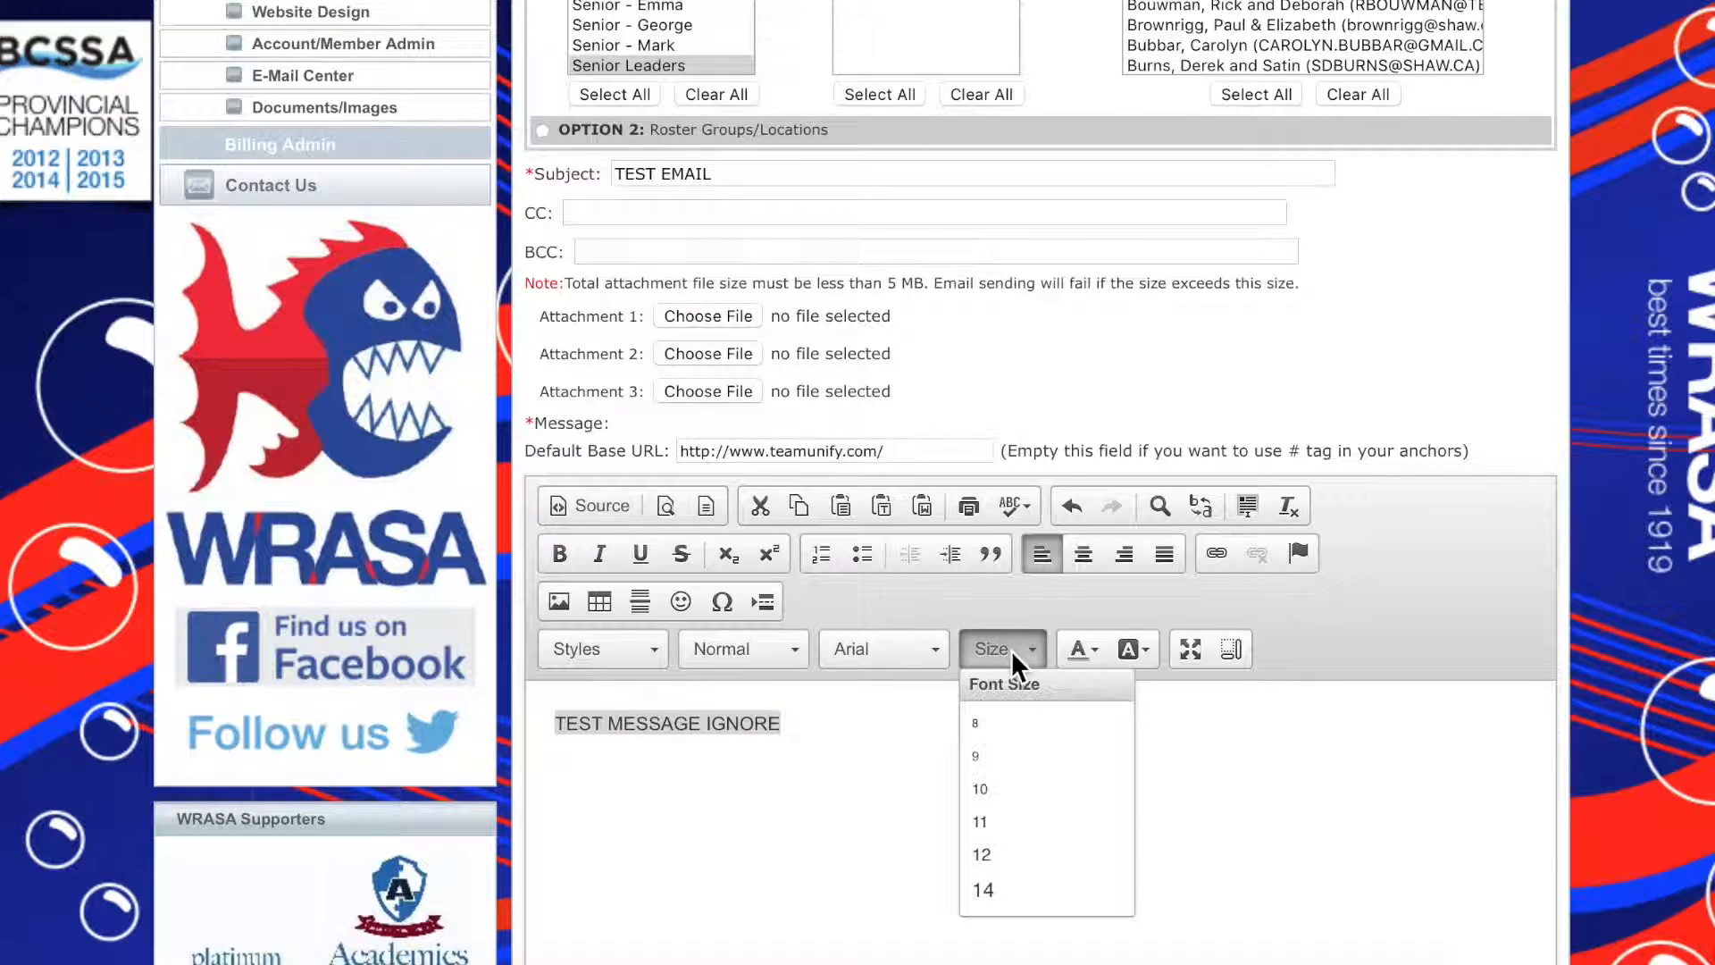
pyautogui.click(1029, 907)
pyautogui.click(851, 734)
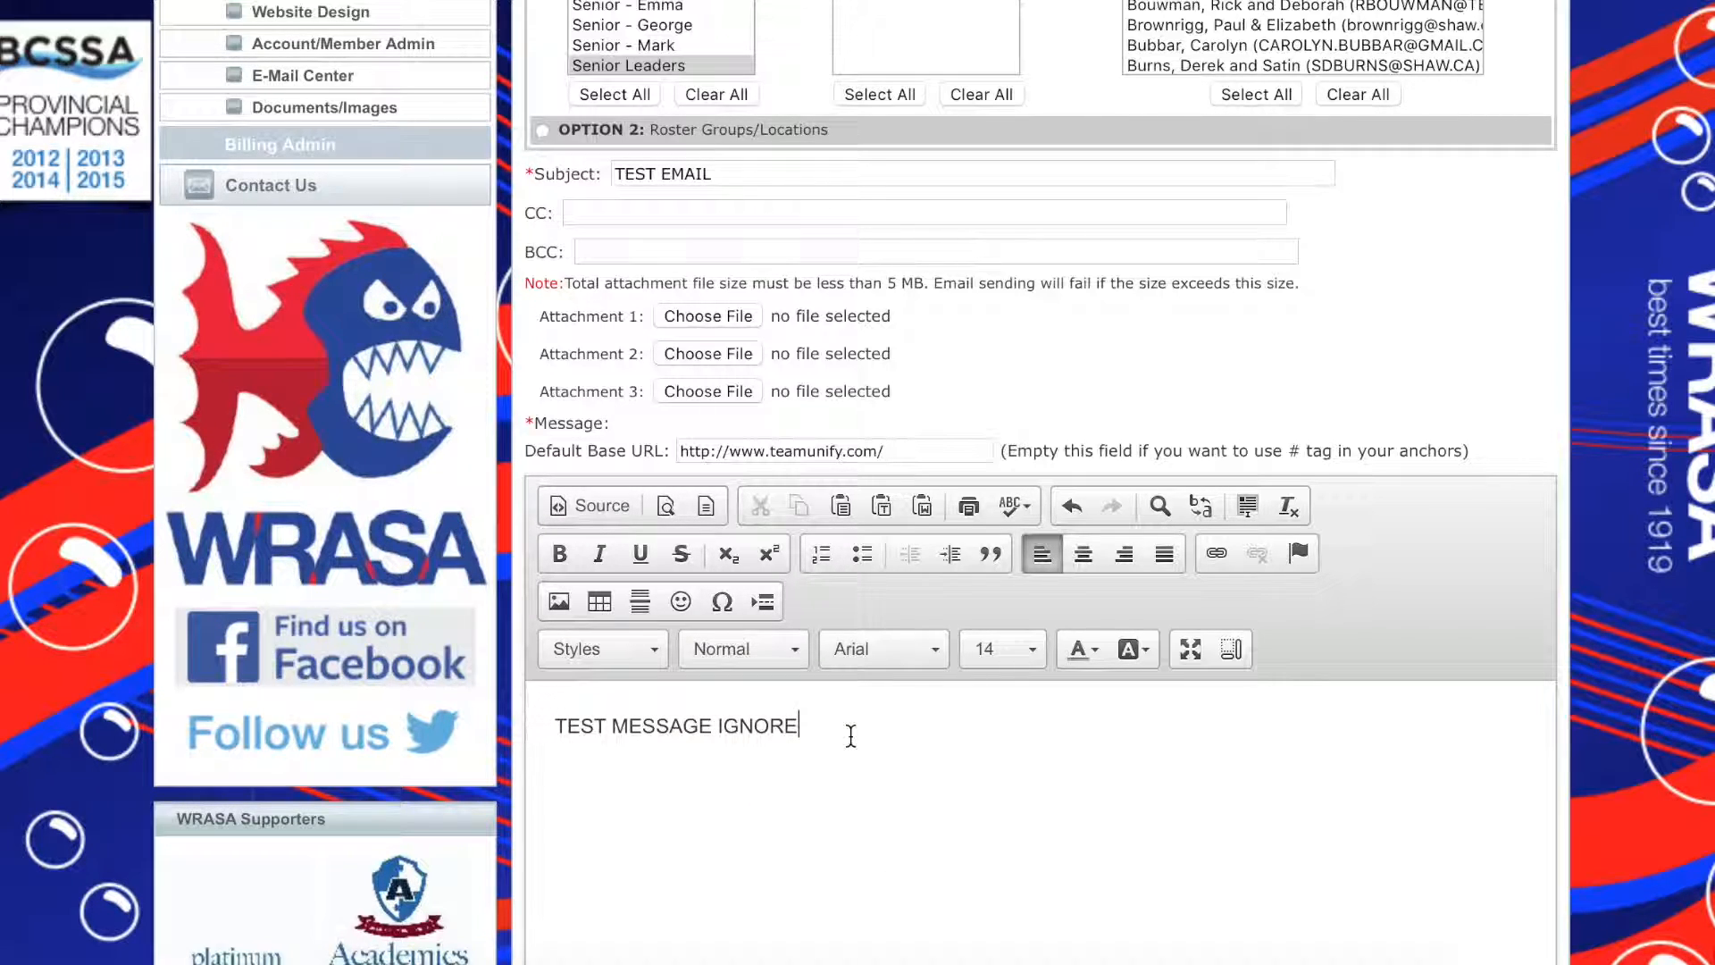
# Switch to the Pages document with the e-mail address list and paste that list into the message's BCC field
pyautogui.scroll(3, 850, 734)
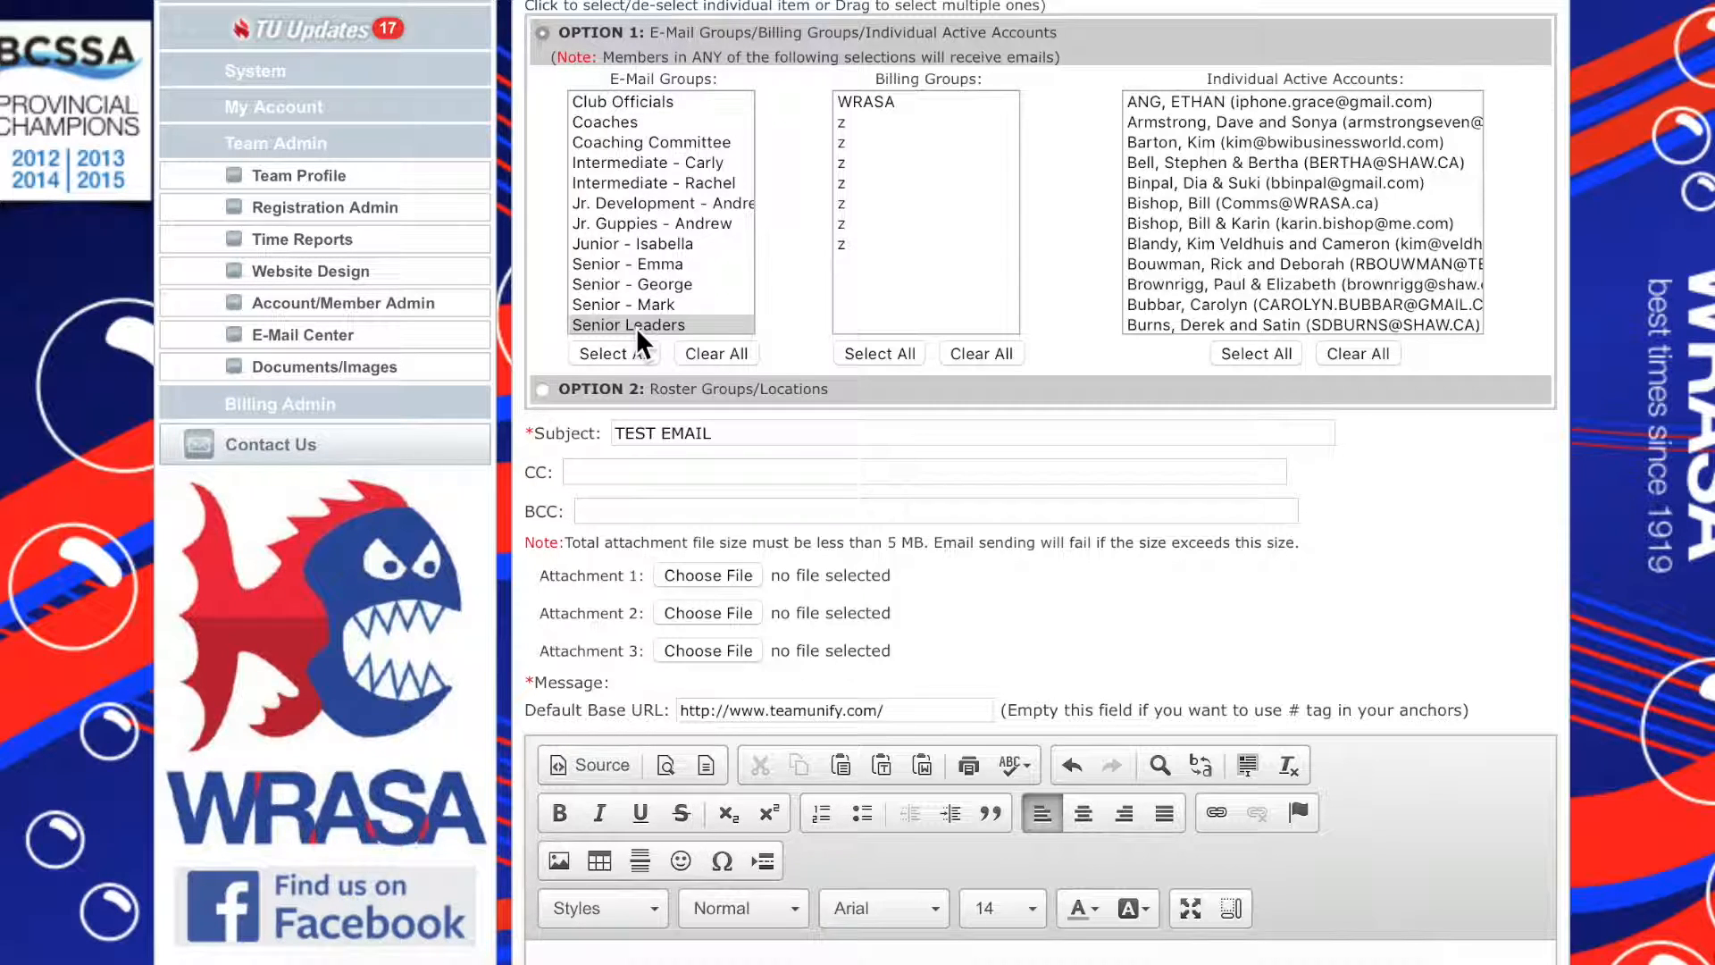
pyautogui.click(613, 512)
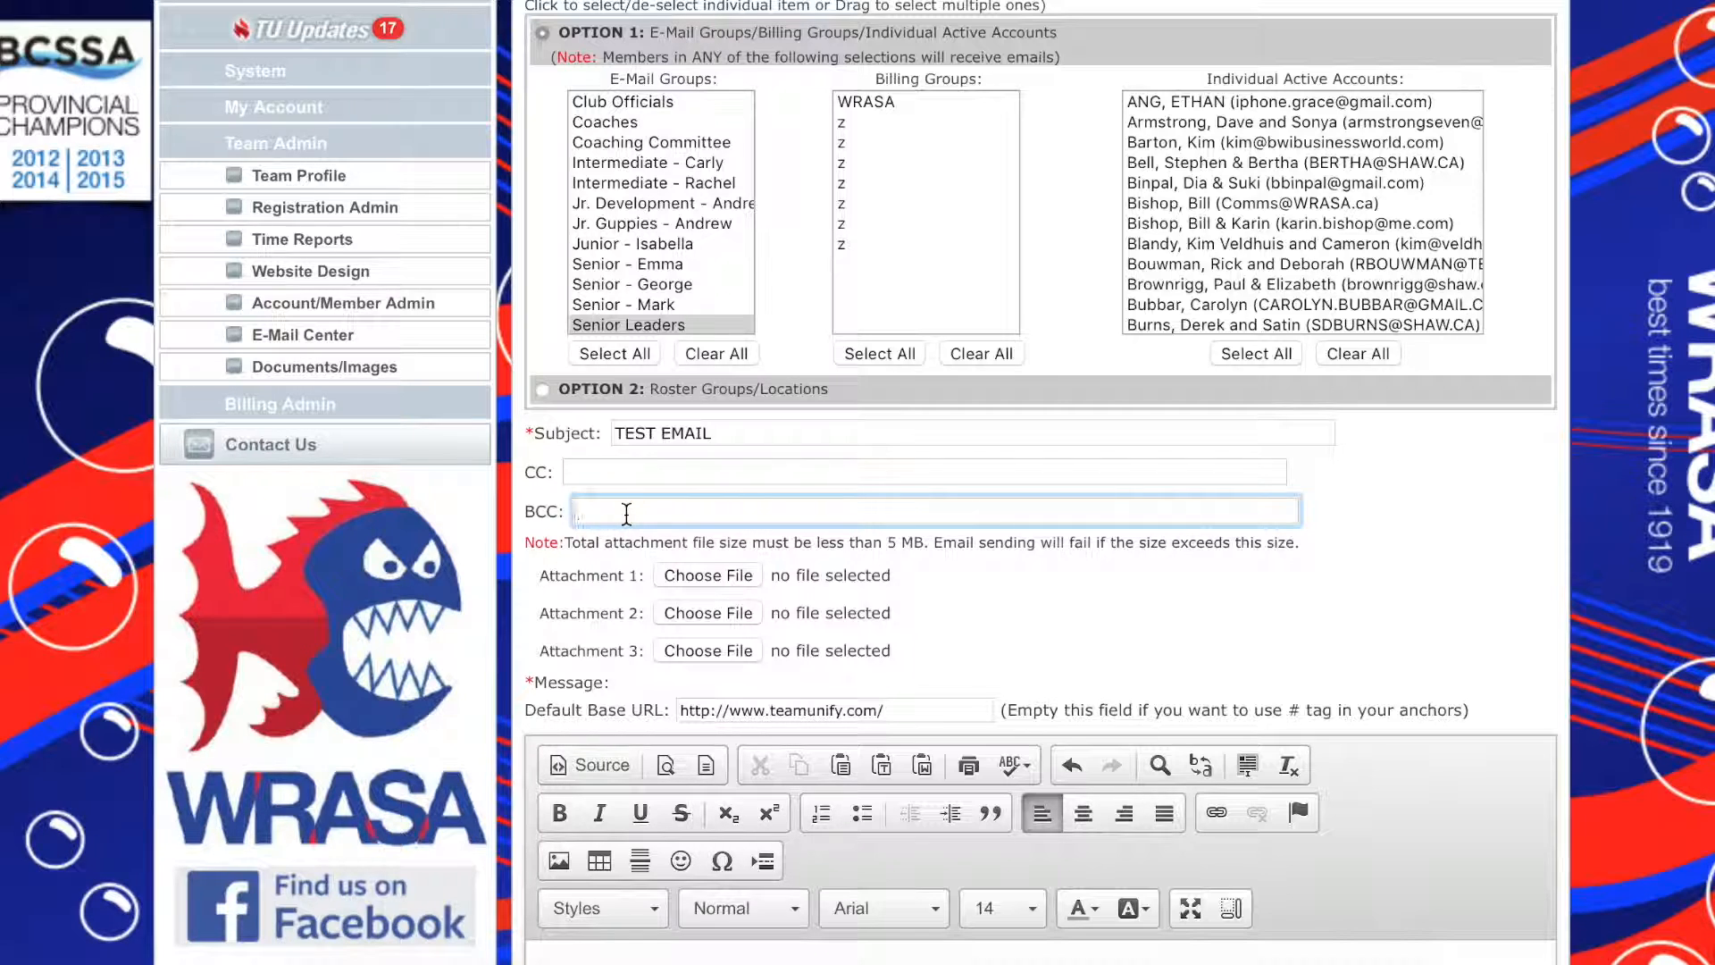
pyautogui.press('super+Tab')
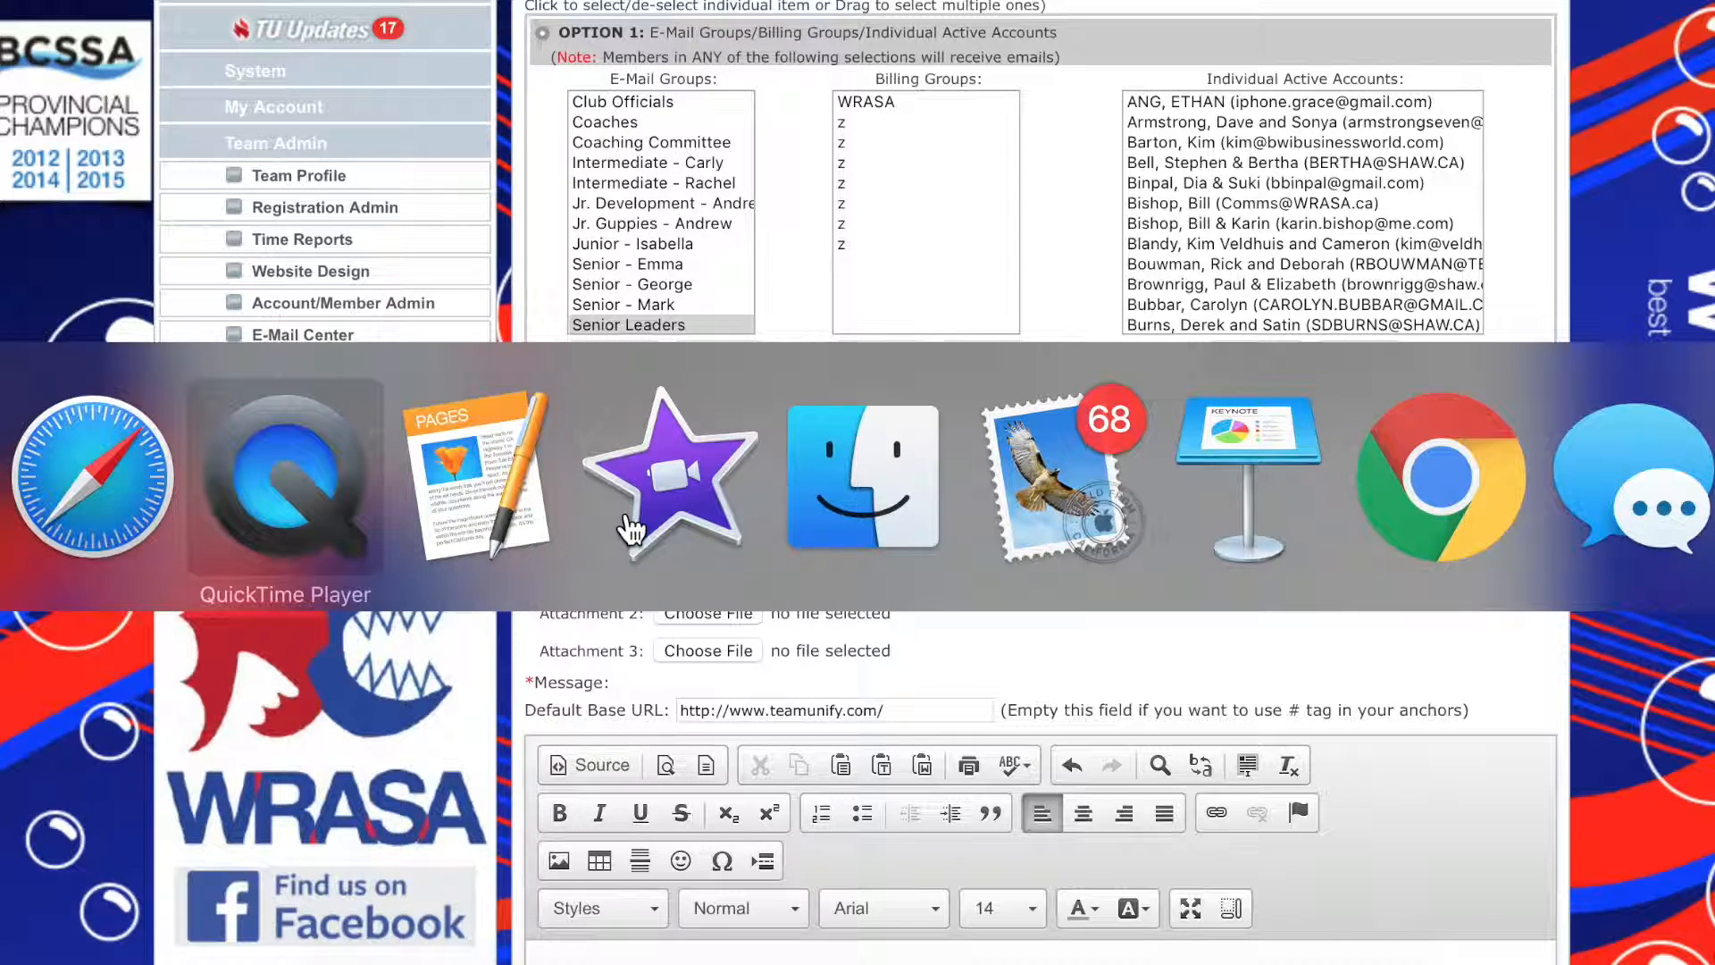
pyautogui.press('super+Tab')
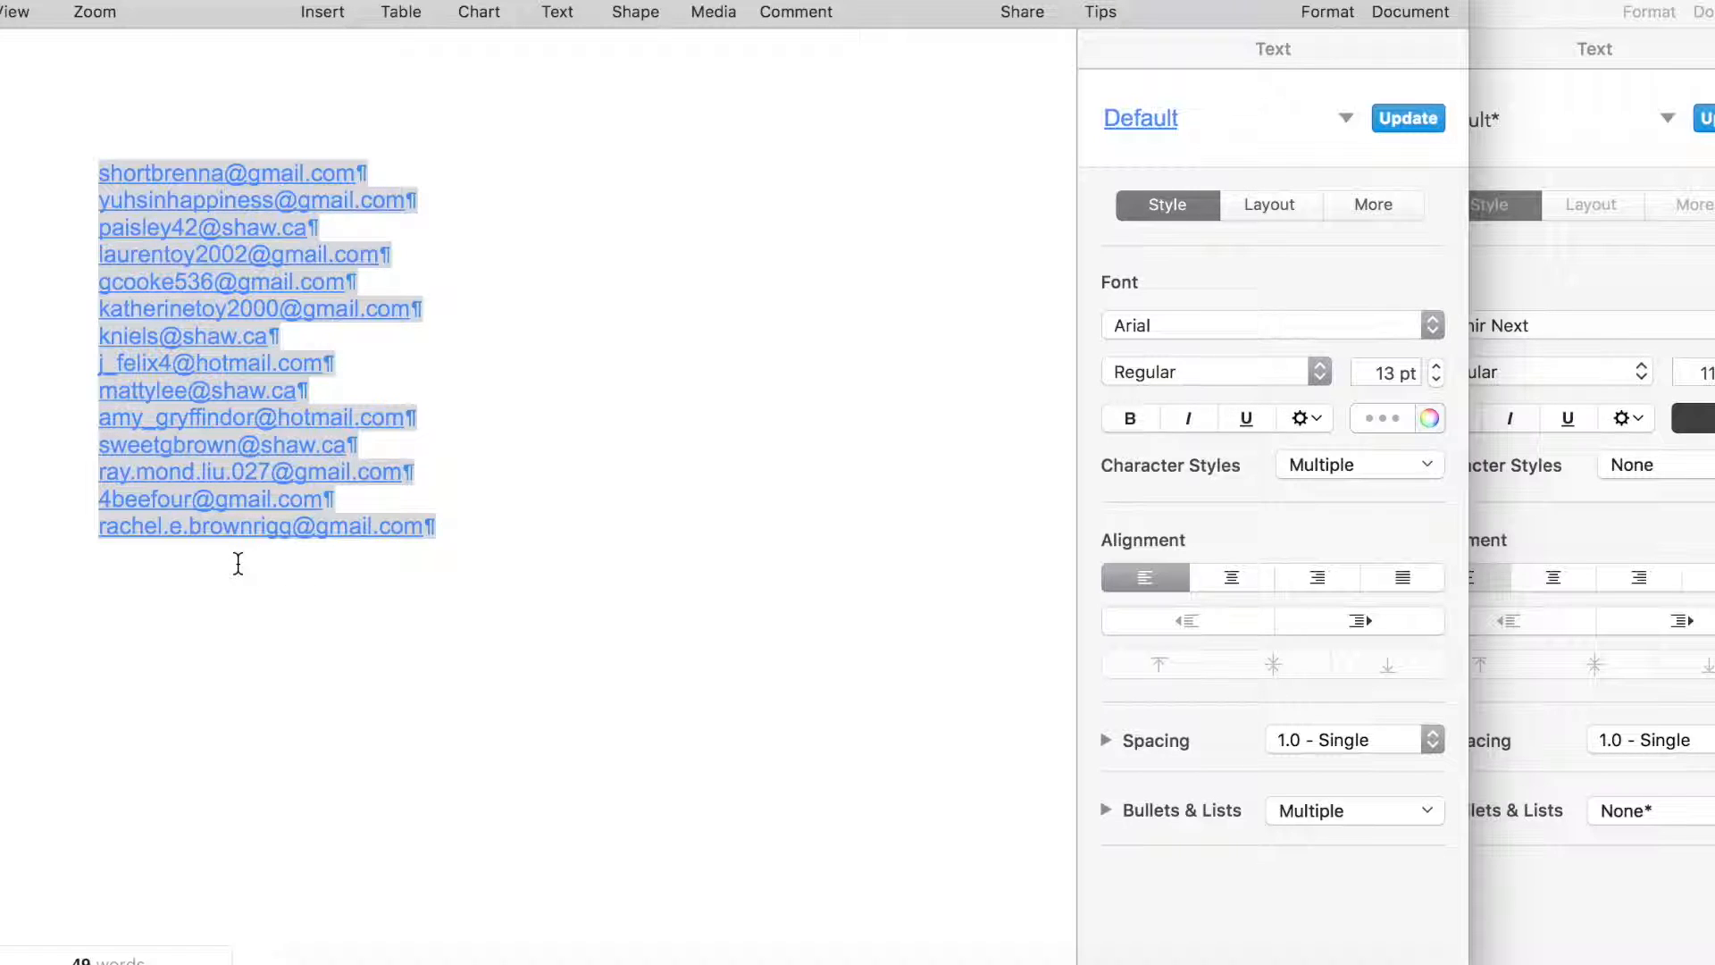
pyautogui.press('super+Tab')
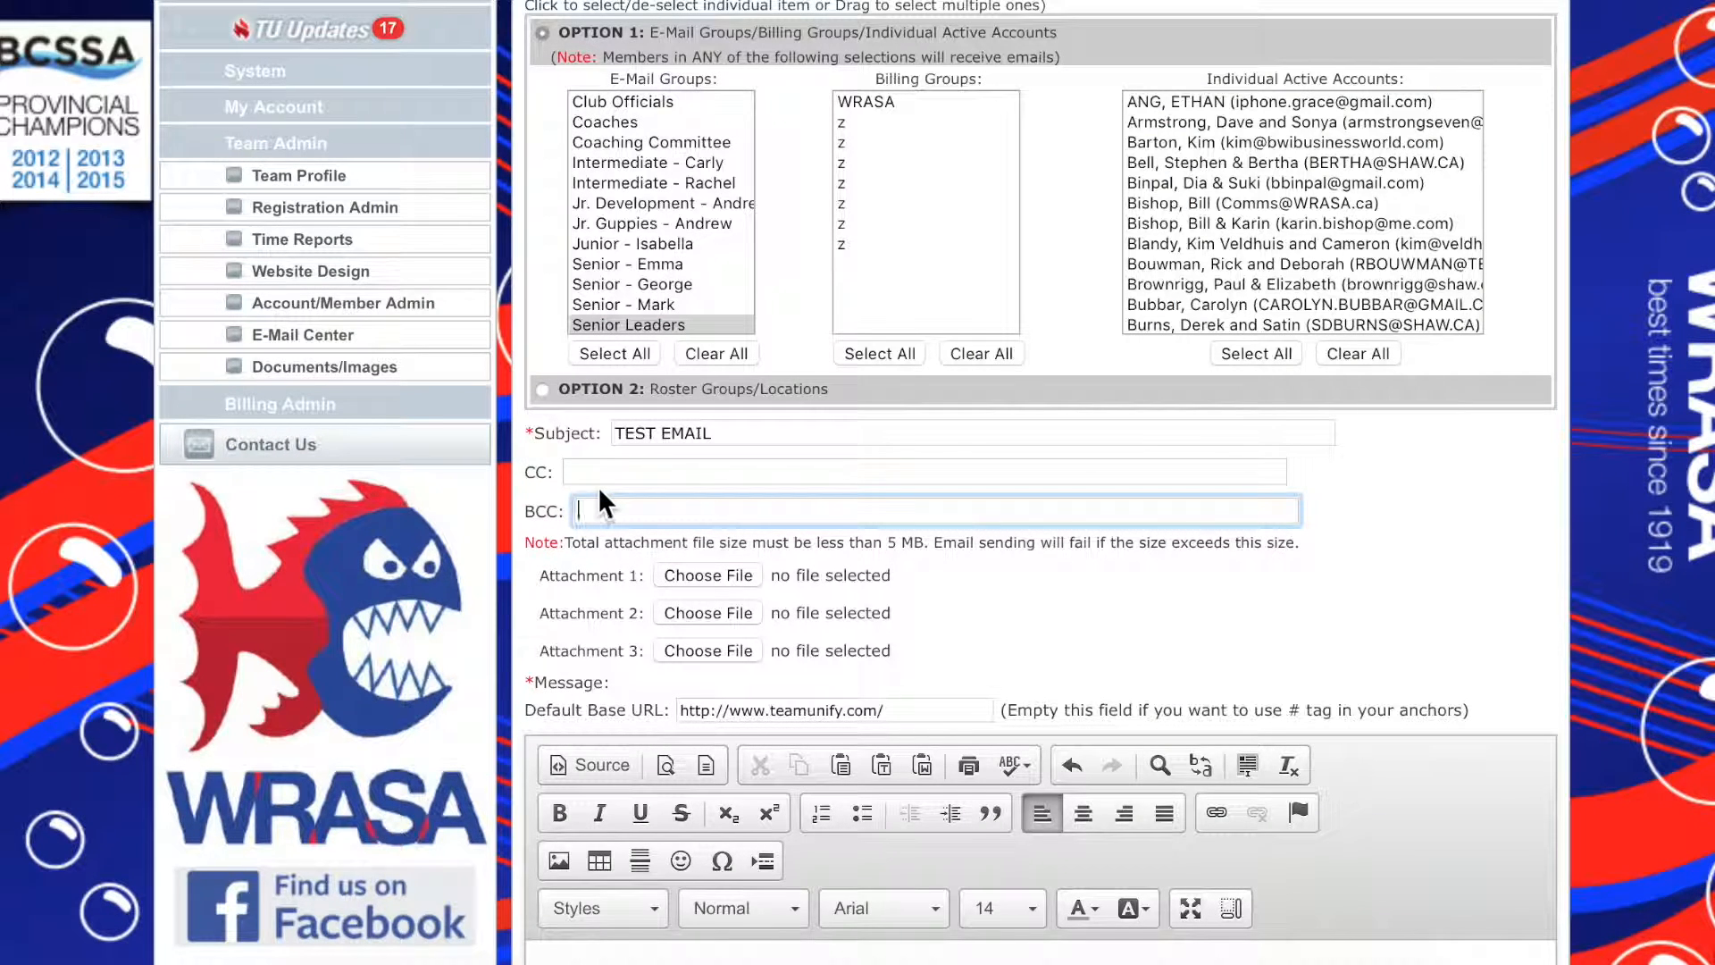
pyautogui.press('super+v')
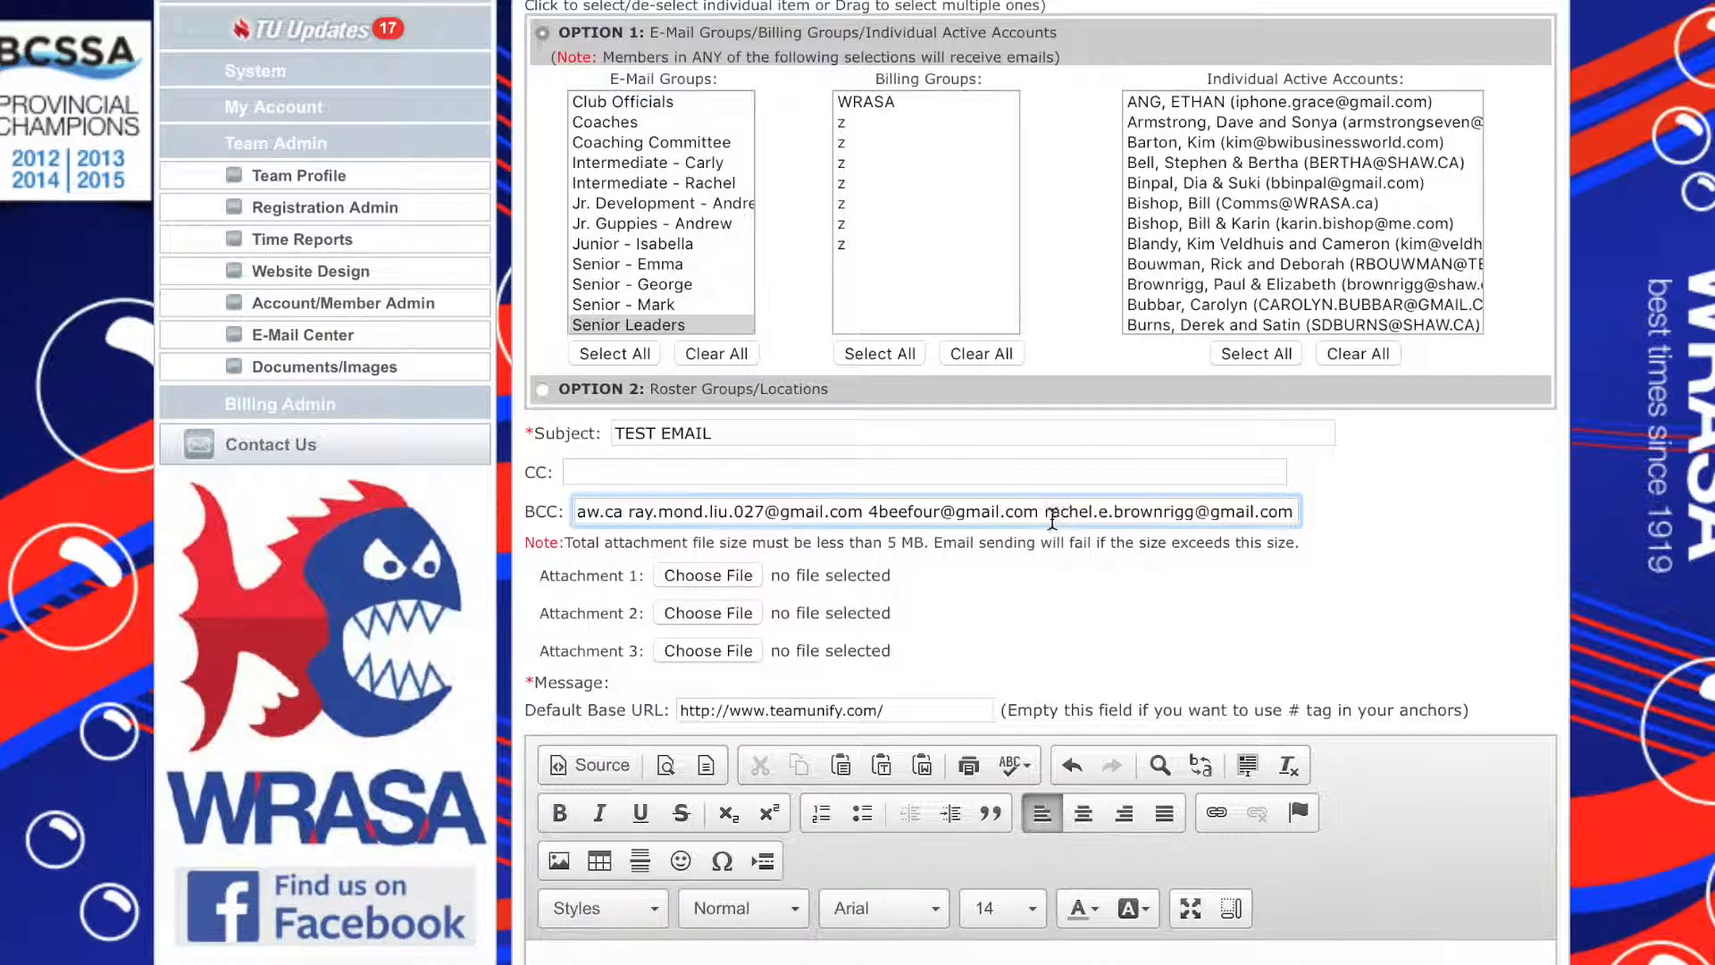
# Replace the whole BCC list with a single contact's e-mail address
pyautogui.press('super+a')
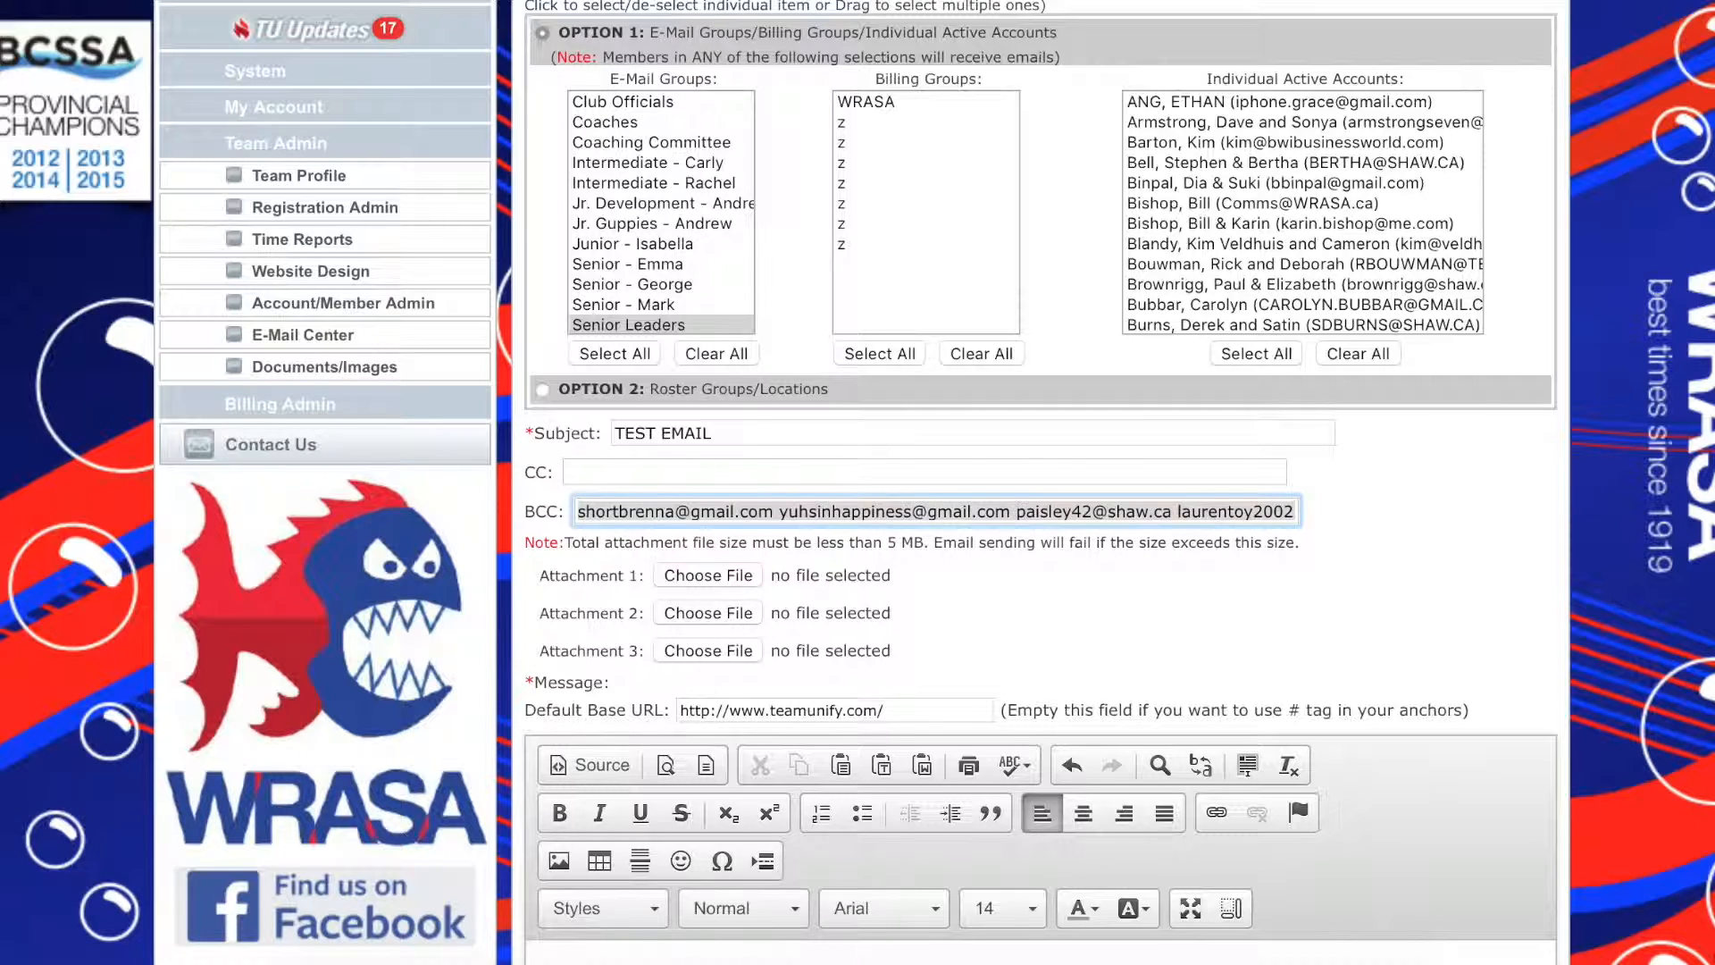
pyautogui.press('super+v')
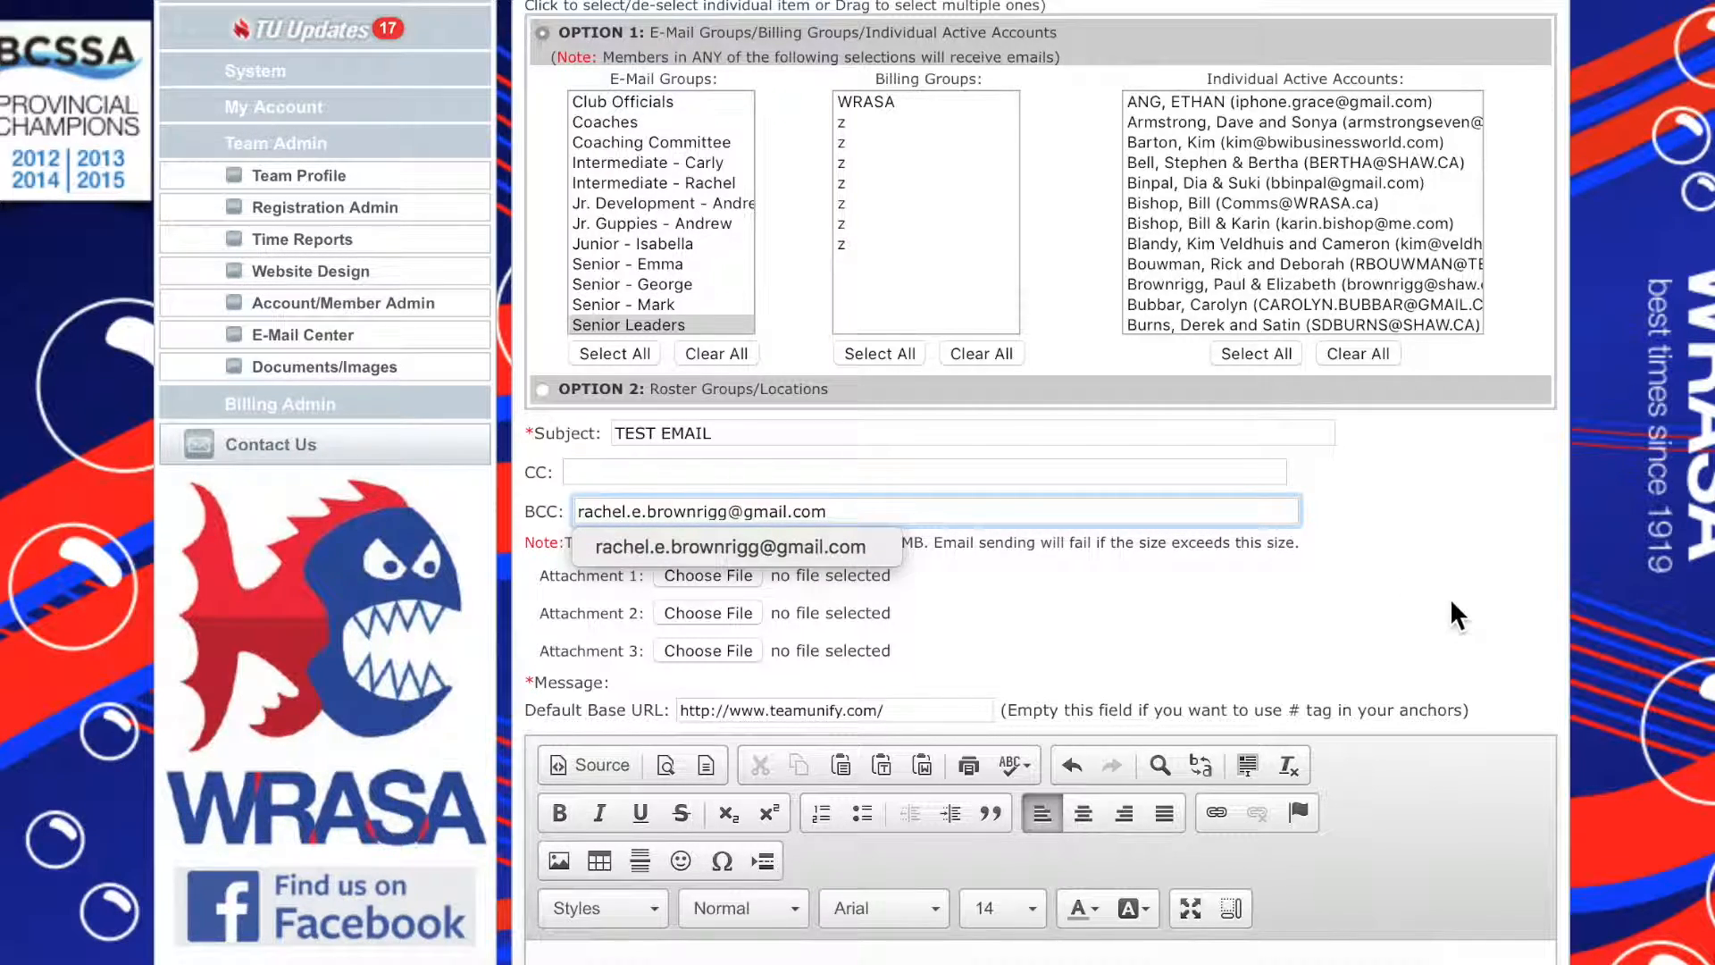
# Request immediate sending of the e-mail and cancel at the confirmation
pyautogui.scroll(-3, 1449, 597)
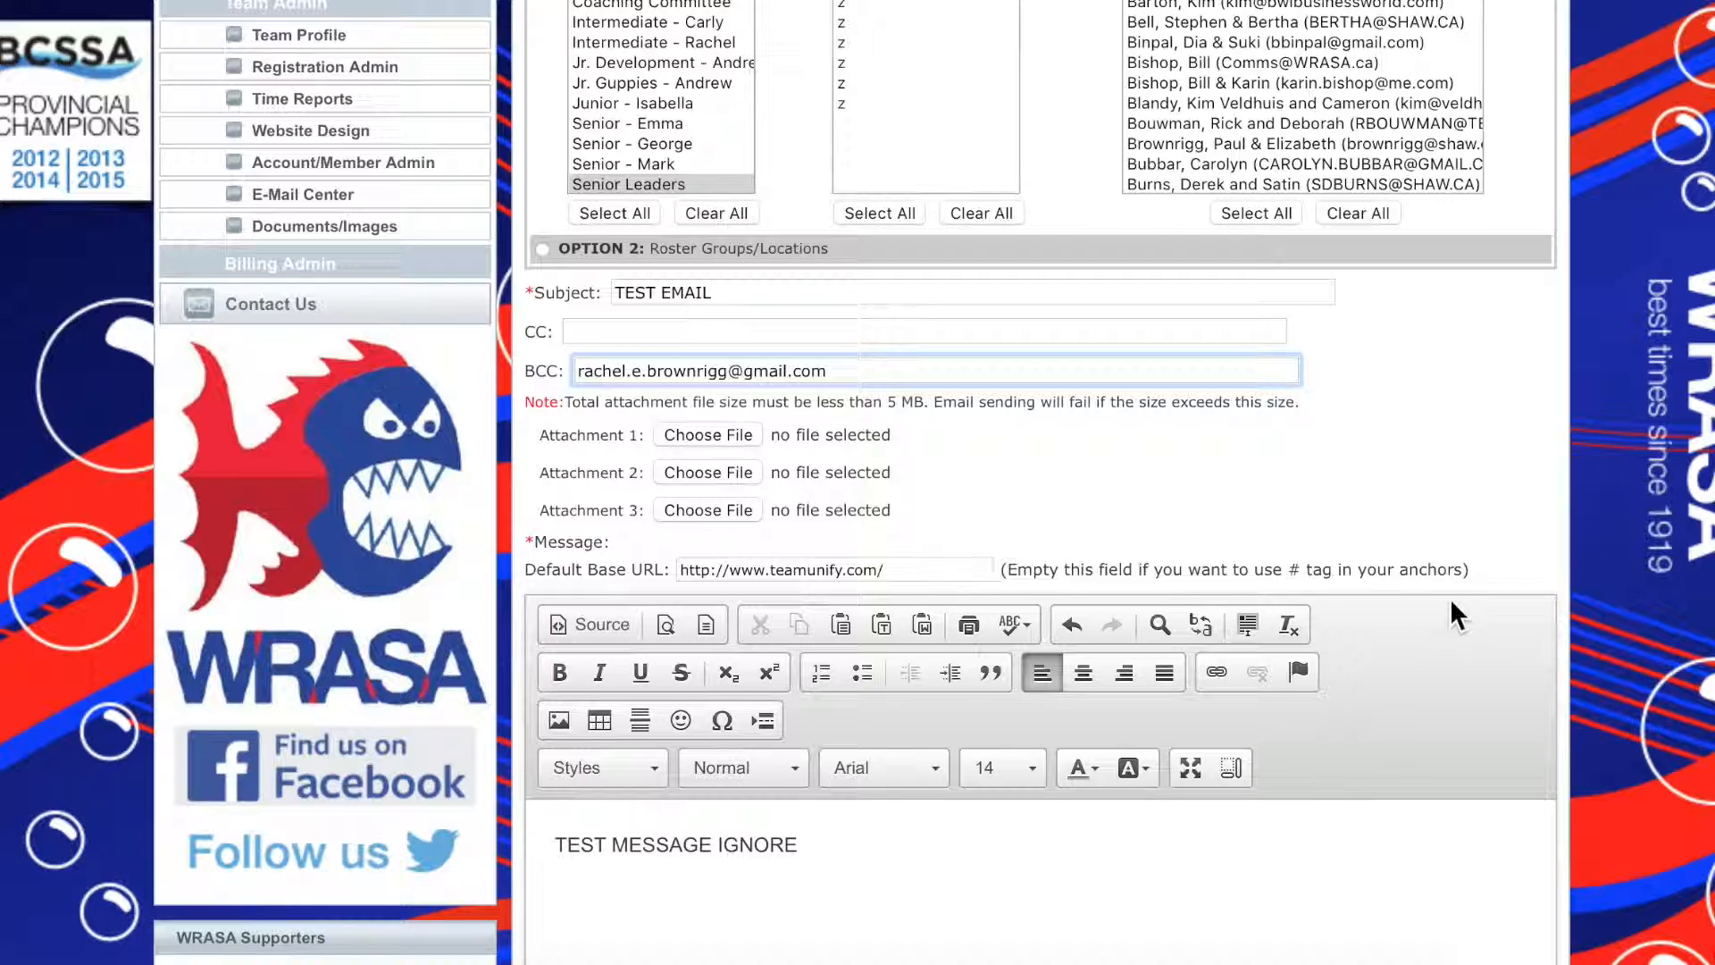
pyautogui.scroll(-1, 1449, 598)
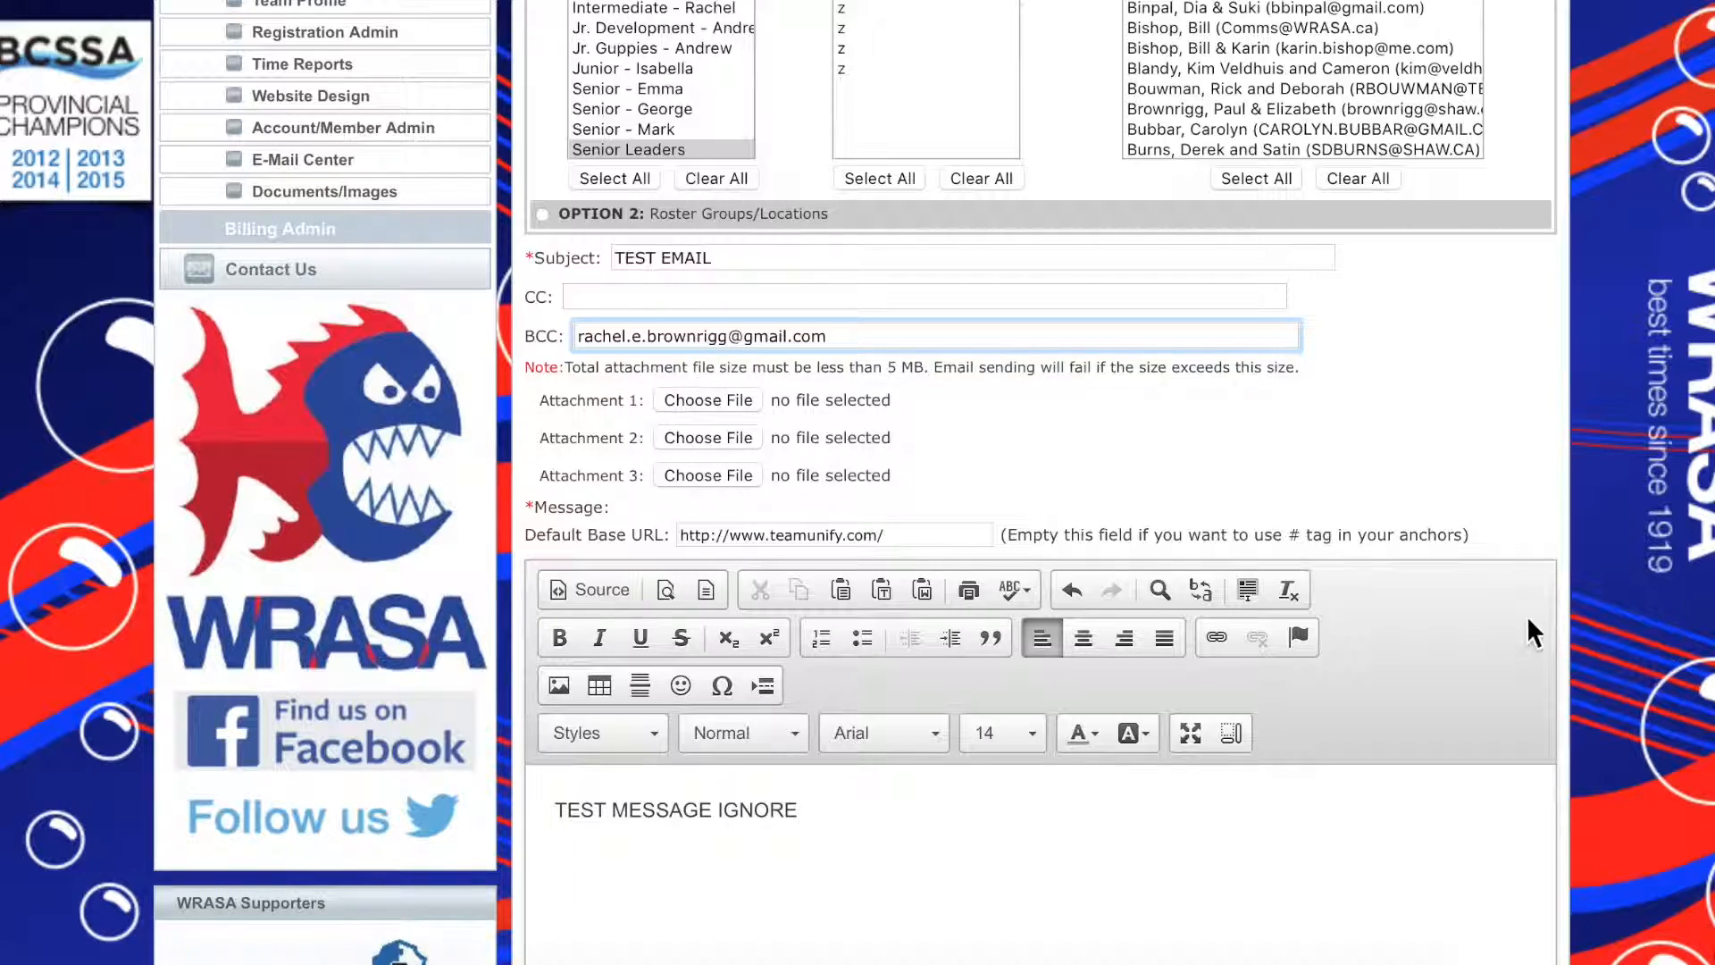
pyautogui.scroll(-5, 1529, 636)
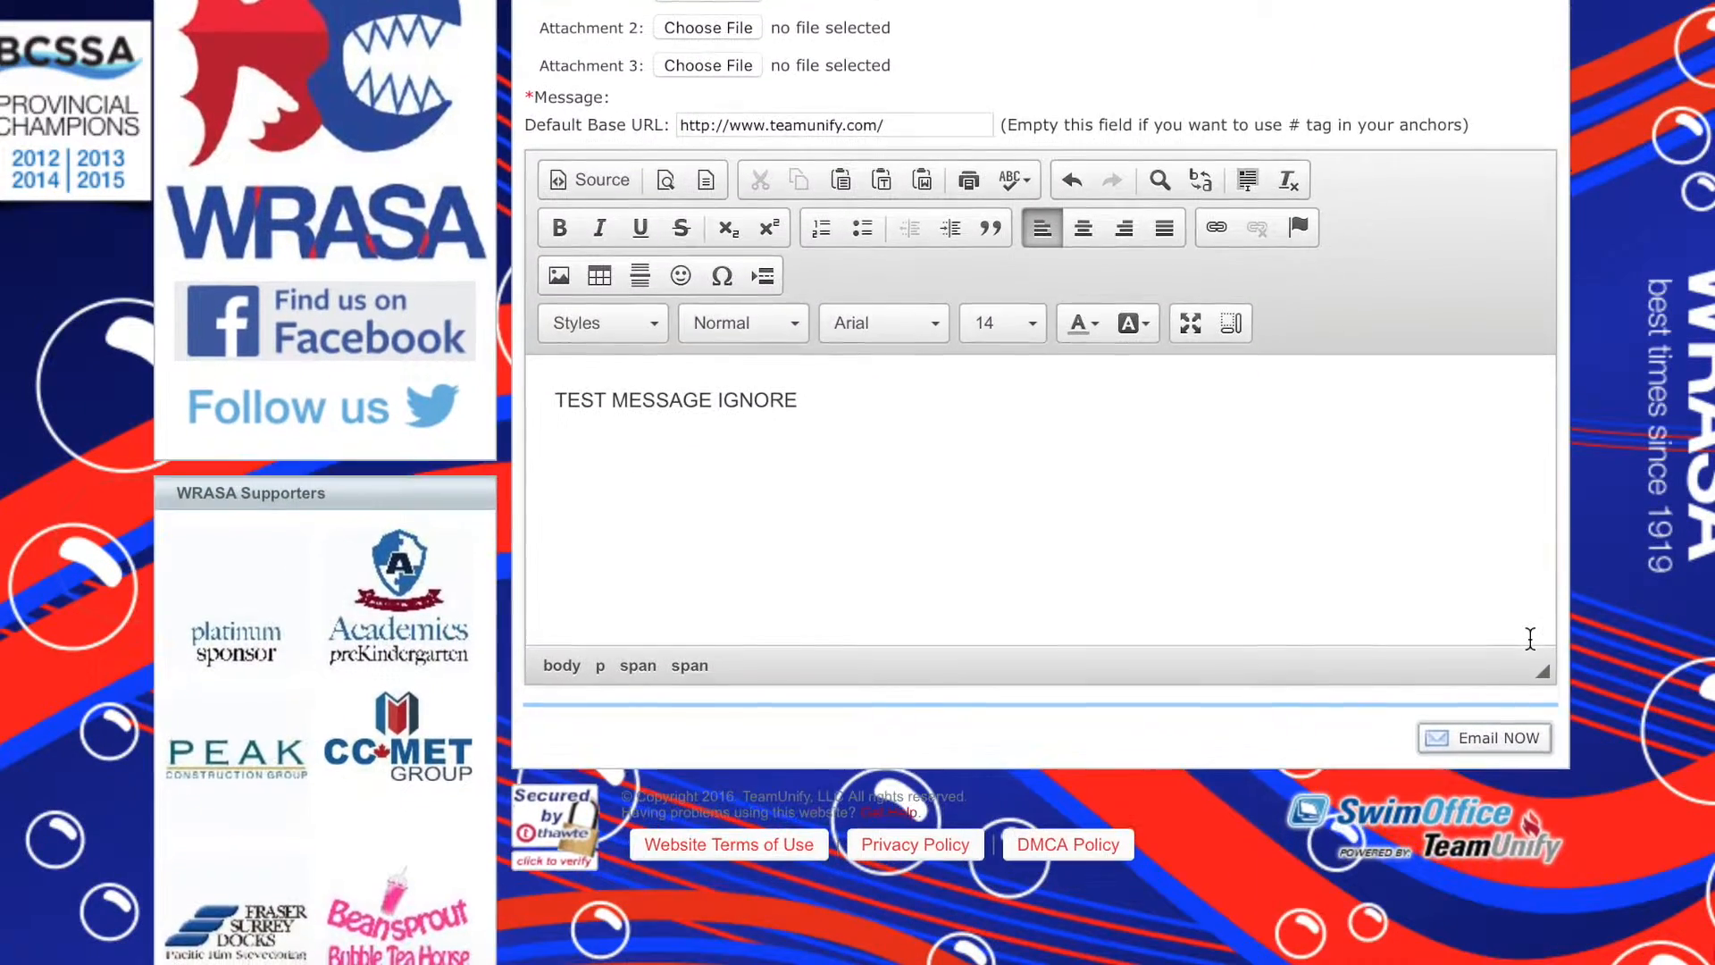
pyautogui.click(1484, 753)
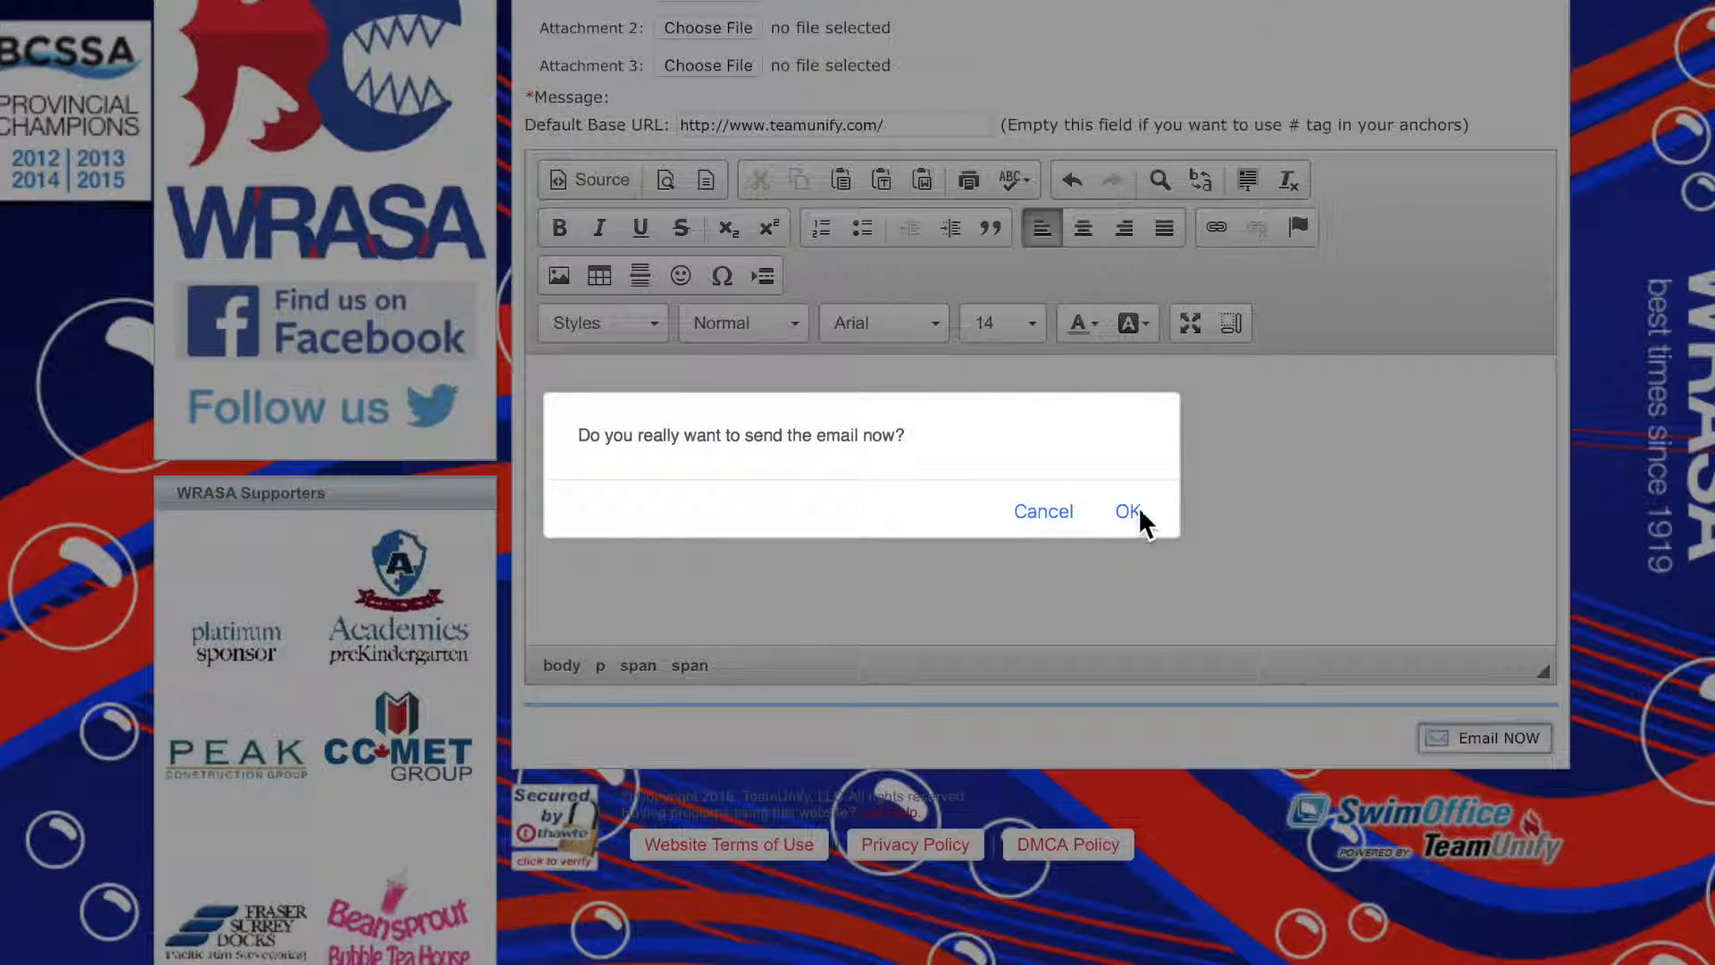
pyautogui.click(1032, 514)
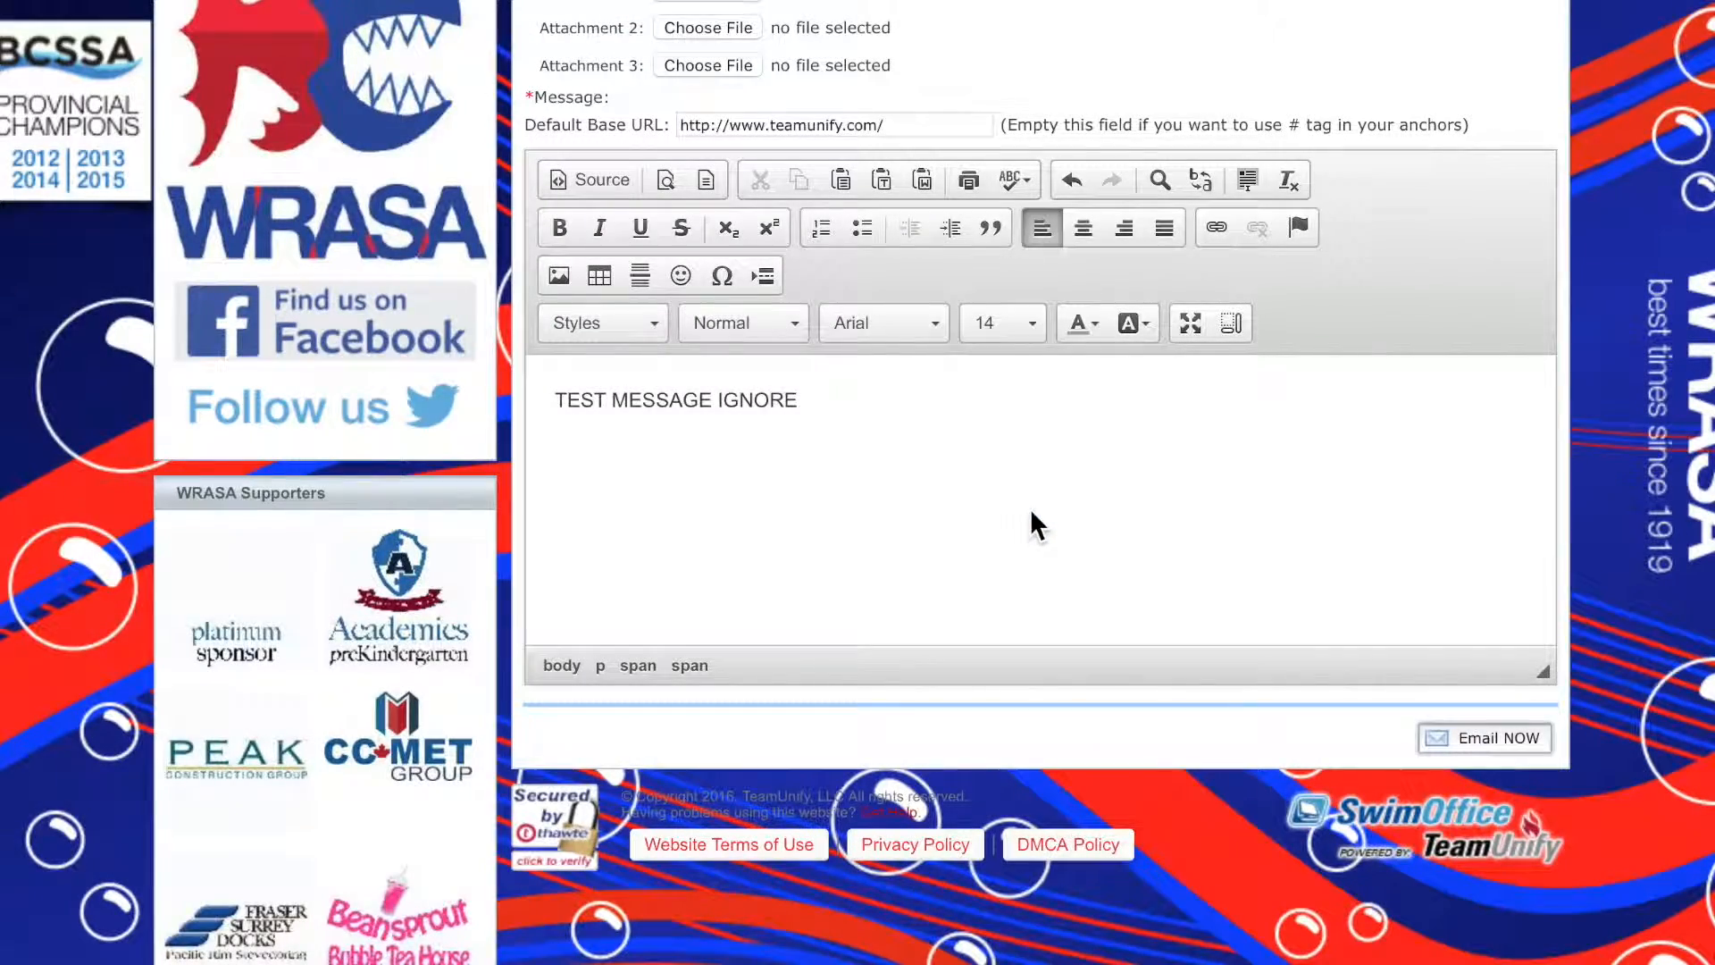
# Open the Account/Member Admin page and search the accounts by the family's last name
pyautogui.scroll(10, 1429, 479)
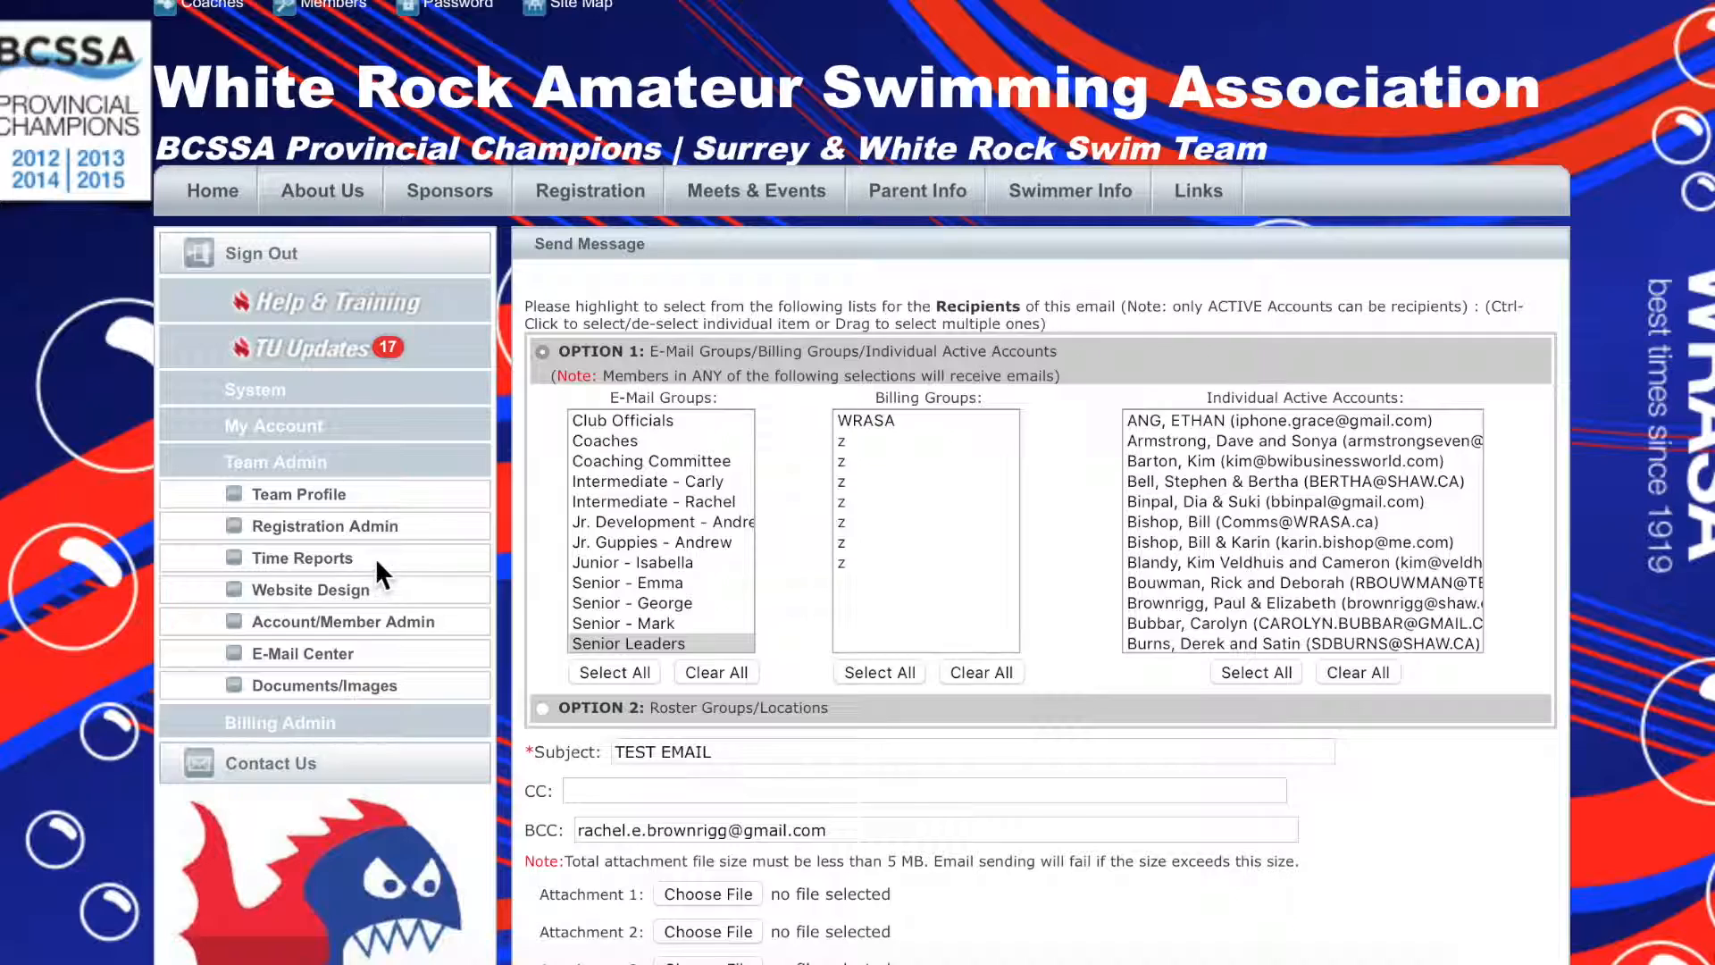
pyautogui.click(332, 631)
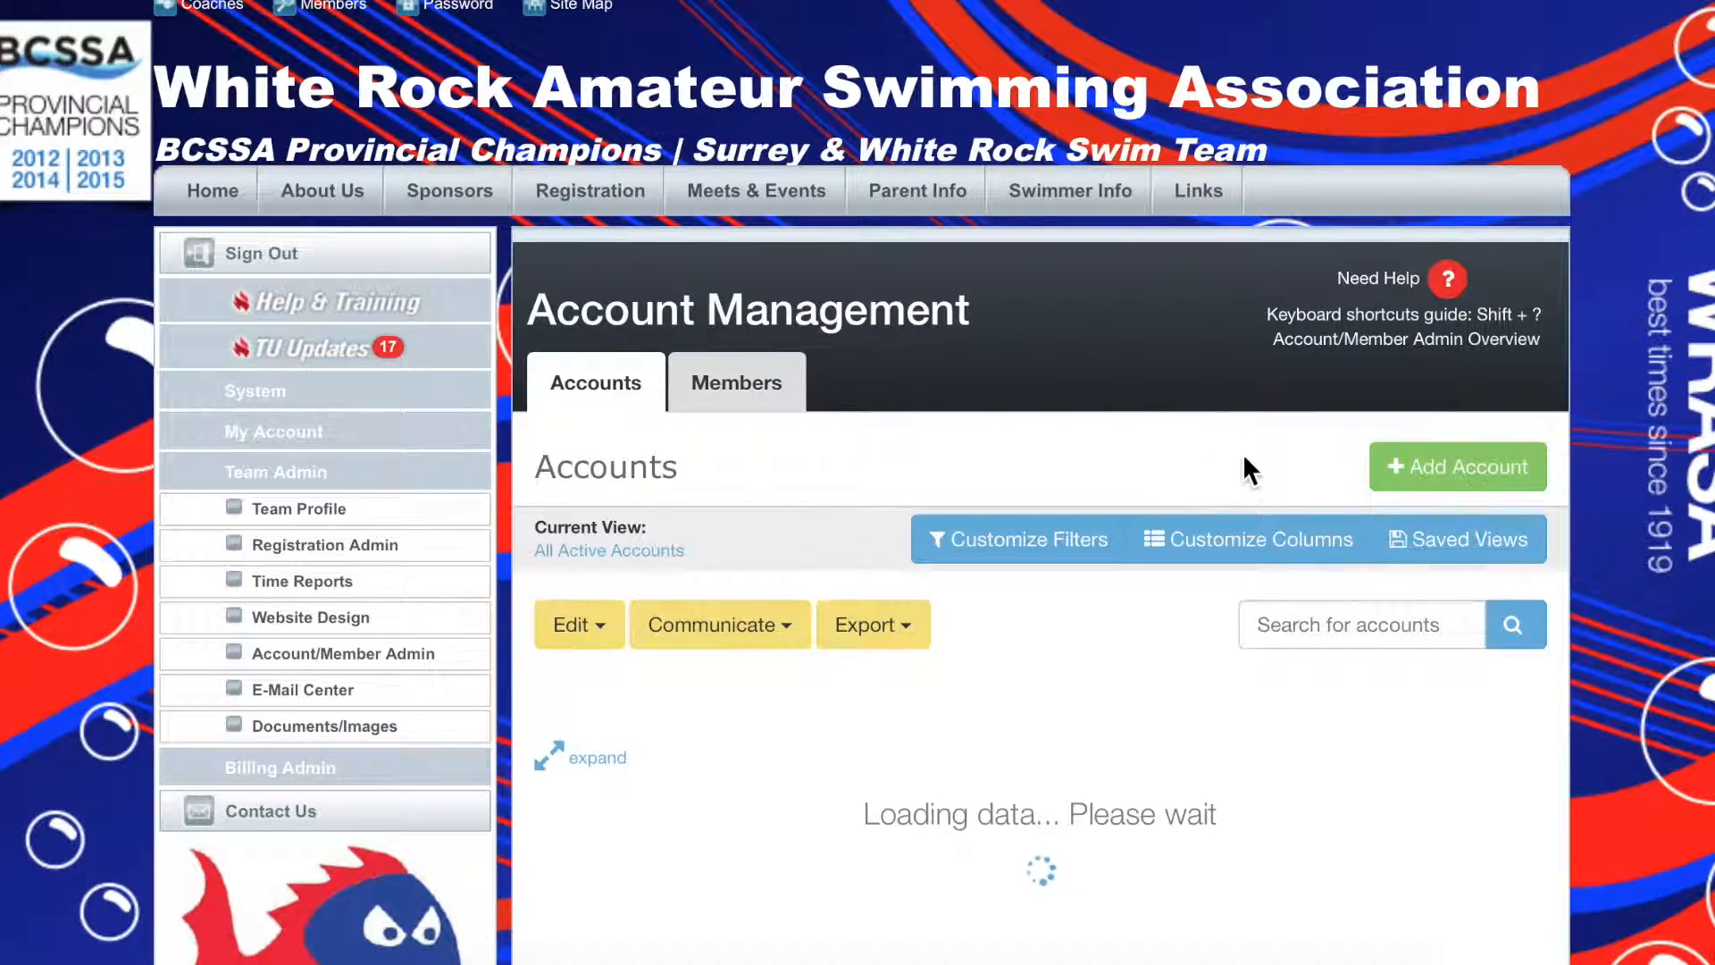
pyautogui.click(1272, 623)
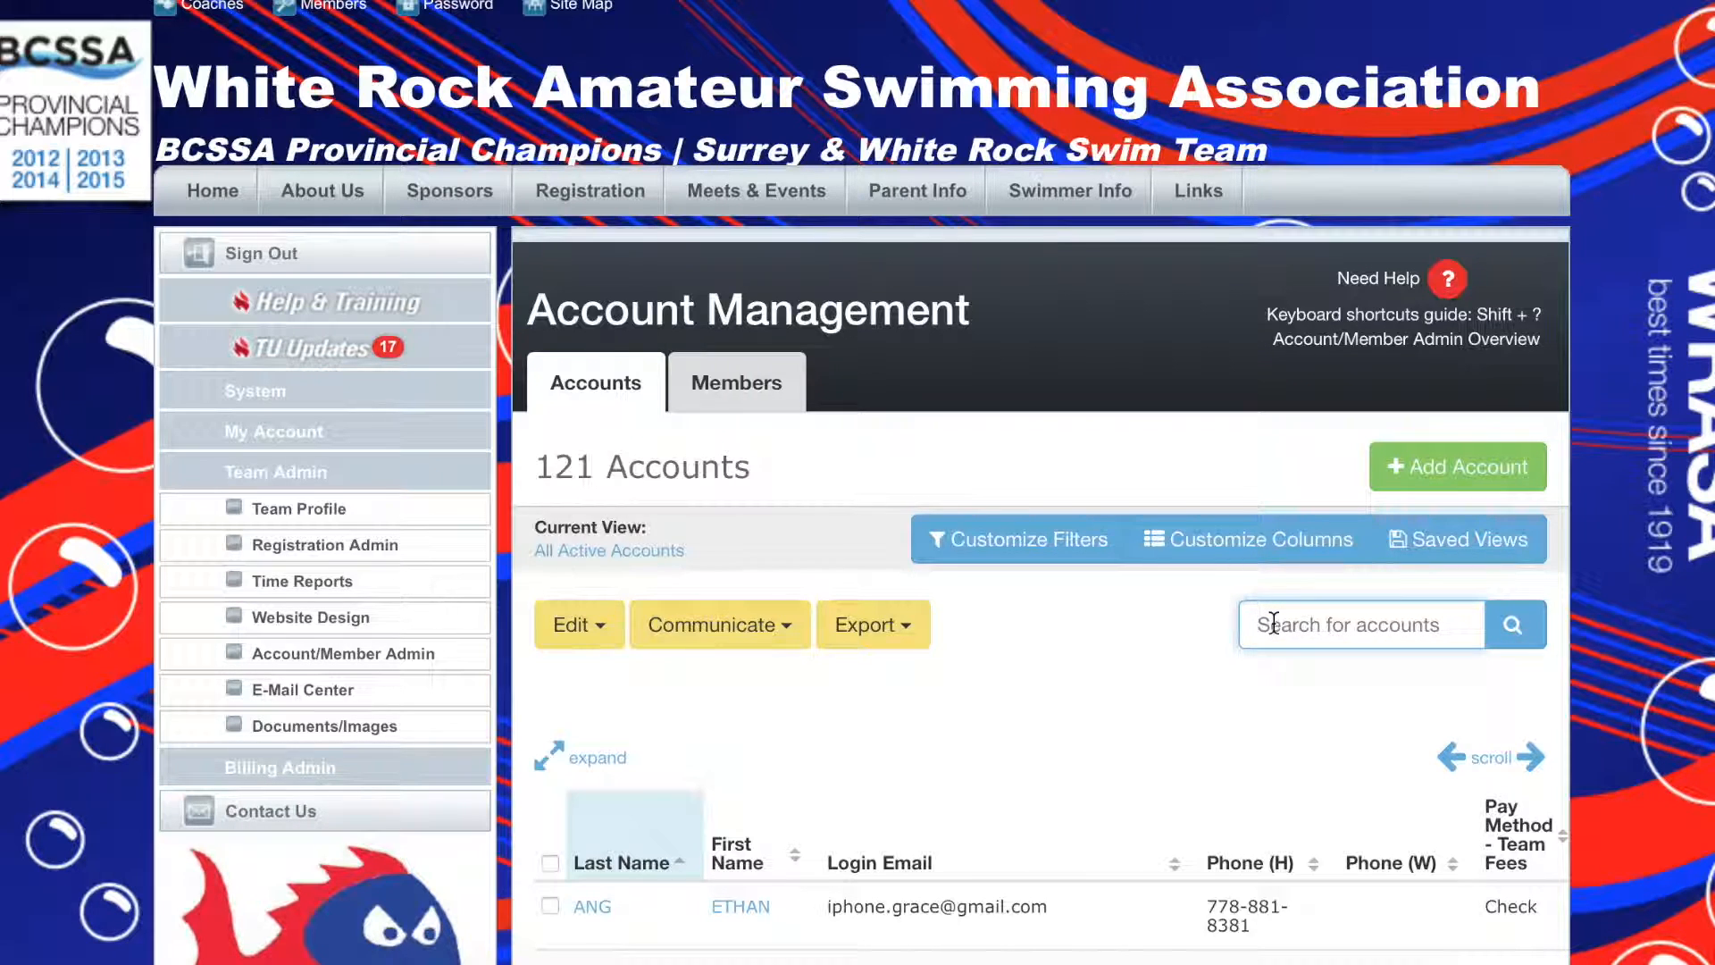
pyautogui.write('lee')
pyautogui.press('Return')
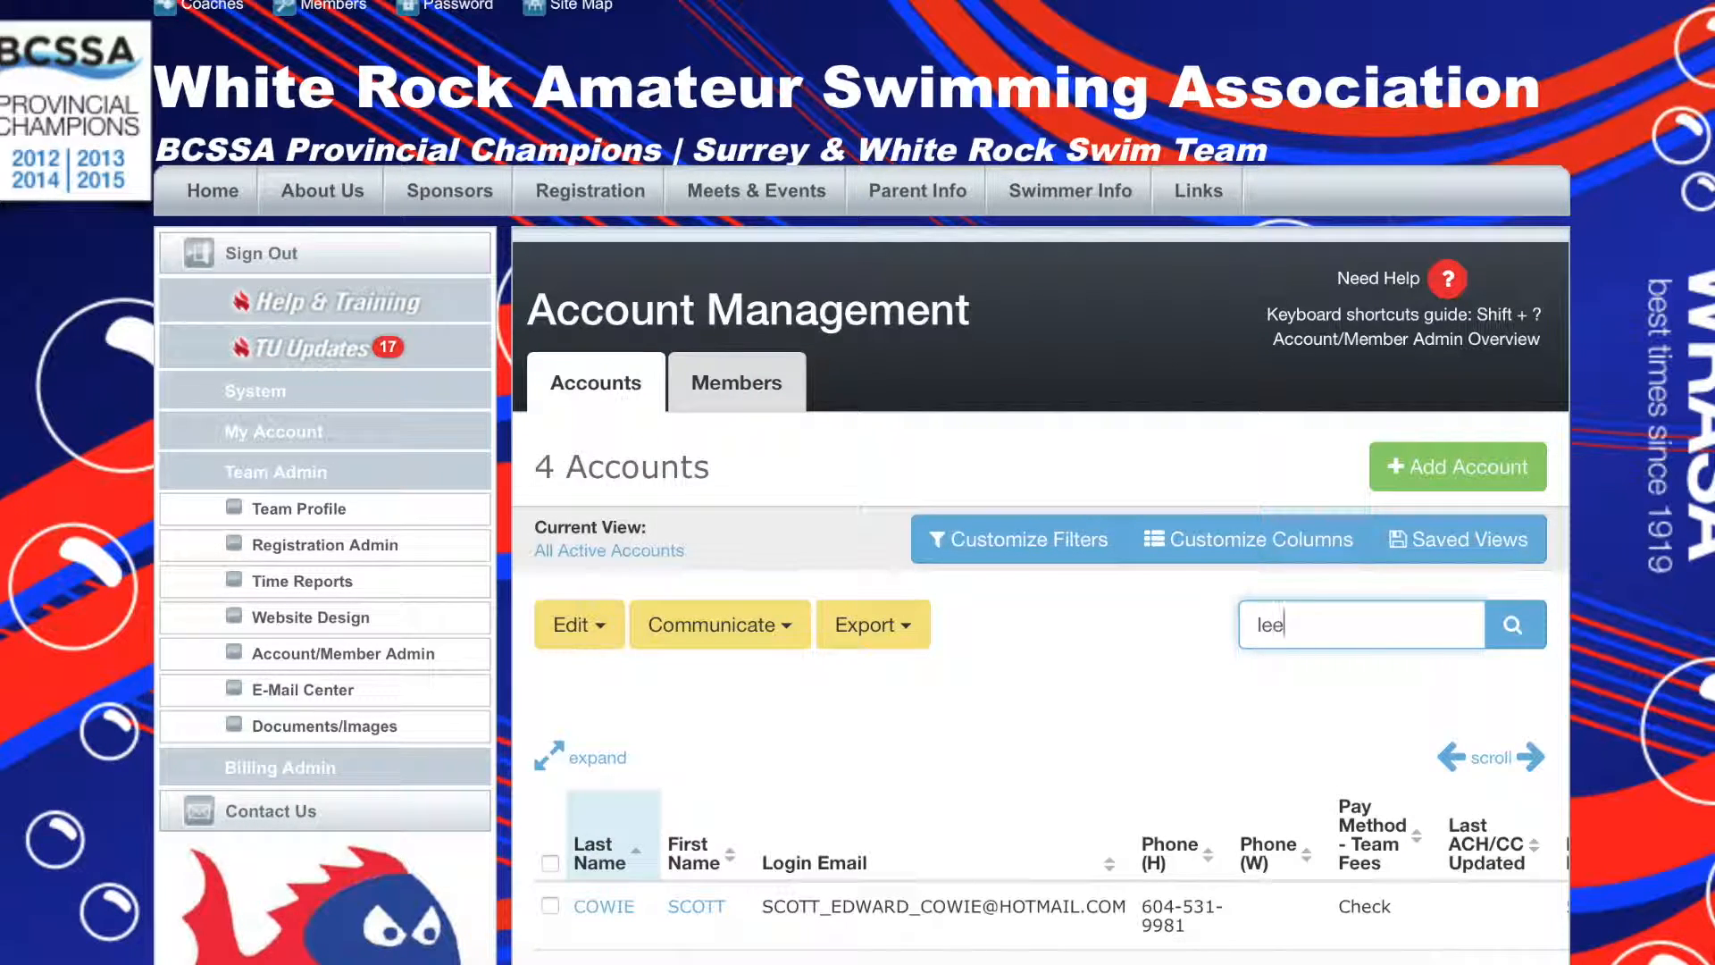
pyautogui.scroll(-3, 757, 830)
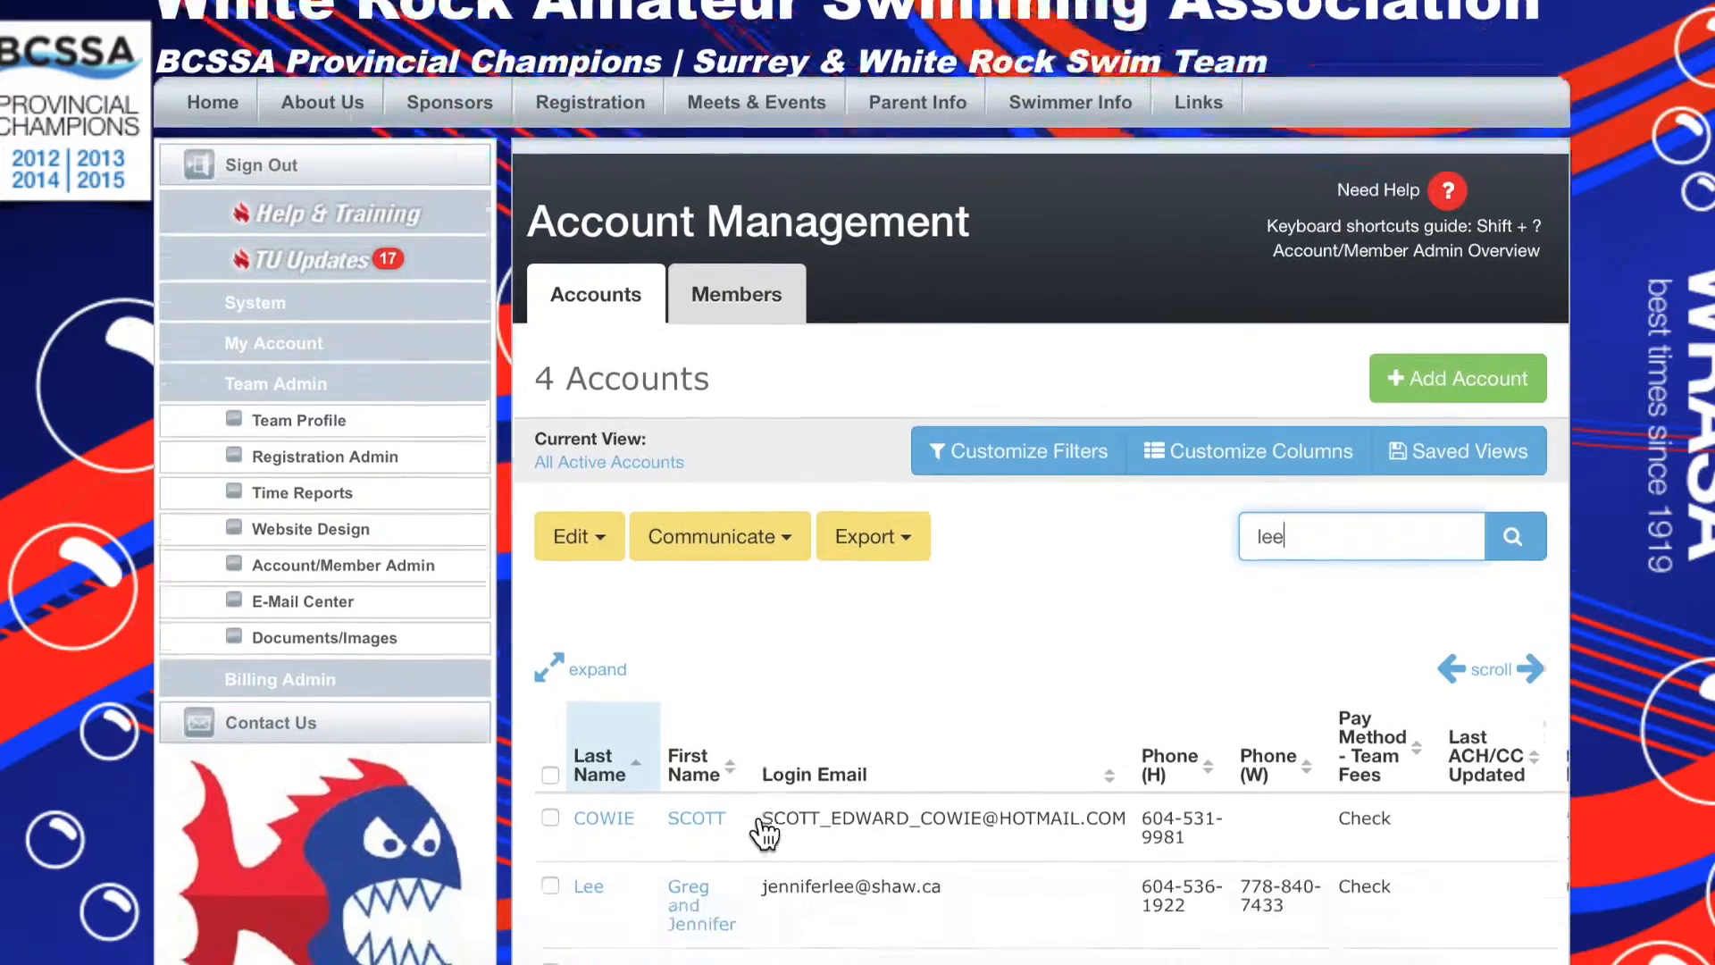
pyautogui.scroll(-1, 757, 831)
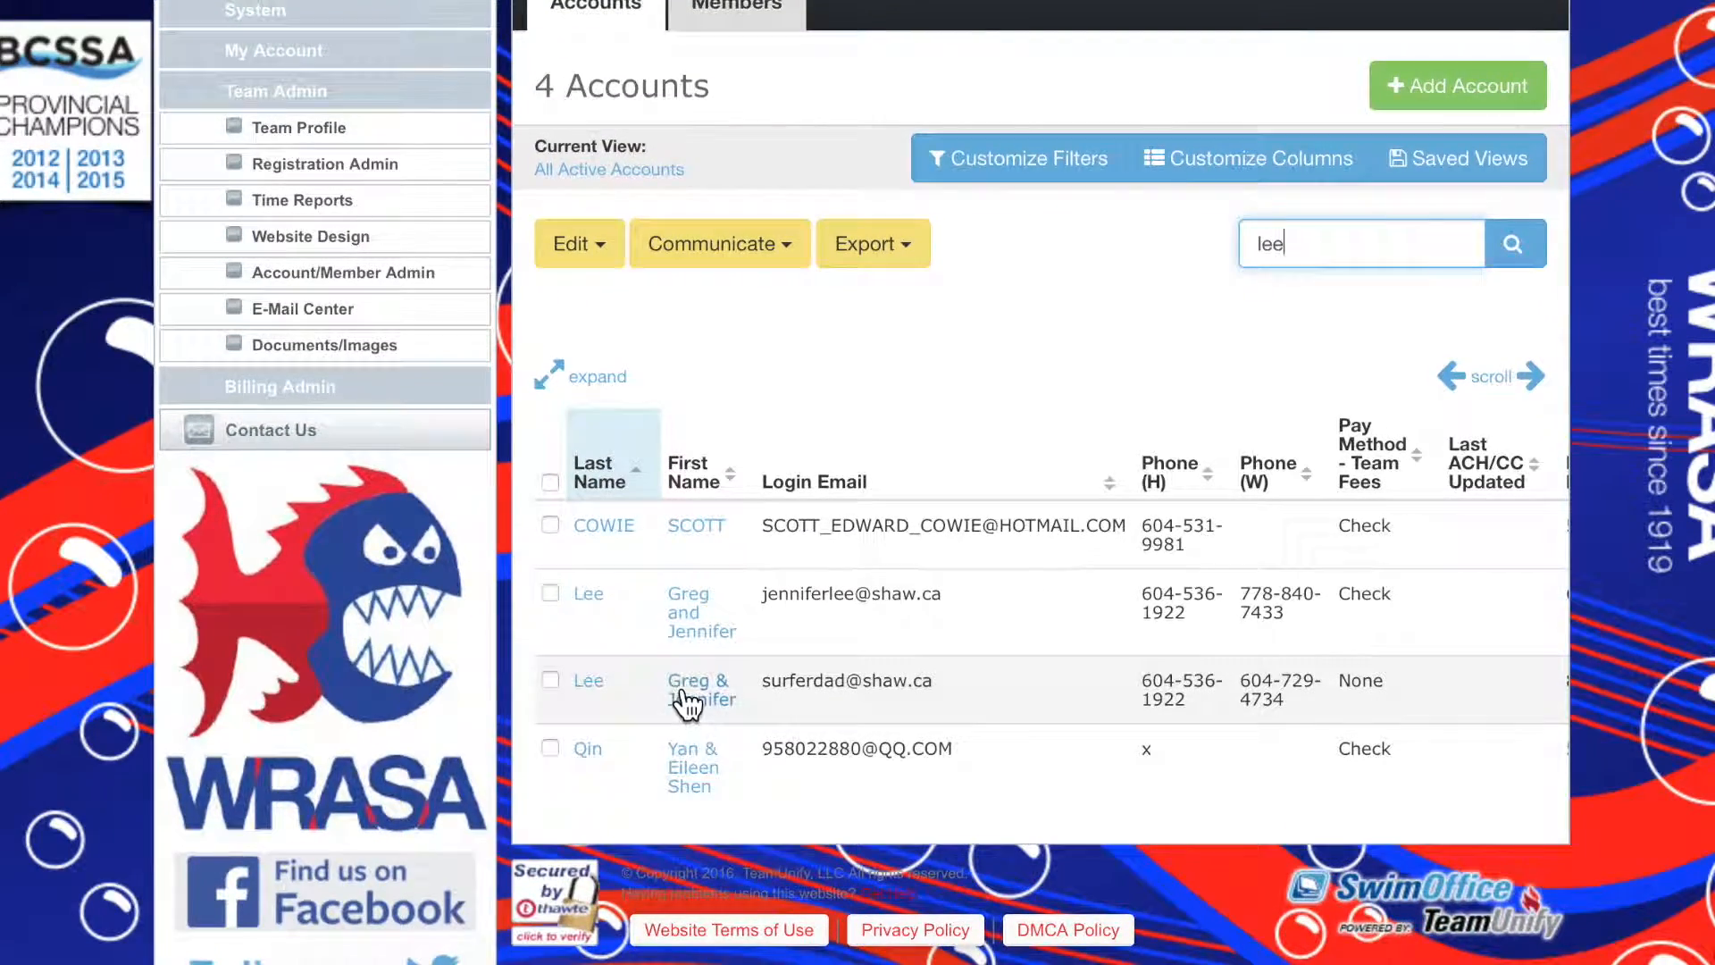
# Open the matching family account whose team-fee pay method is None and check its first member's details for an e-mail address
pyautogui.click(682, 683)
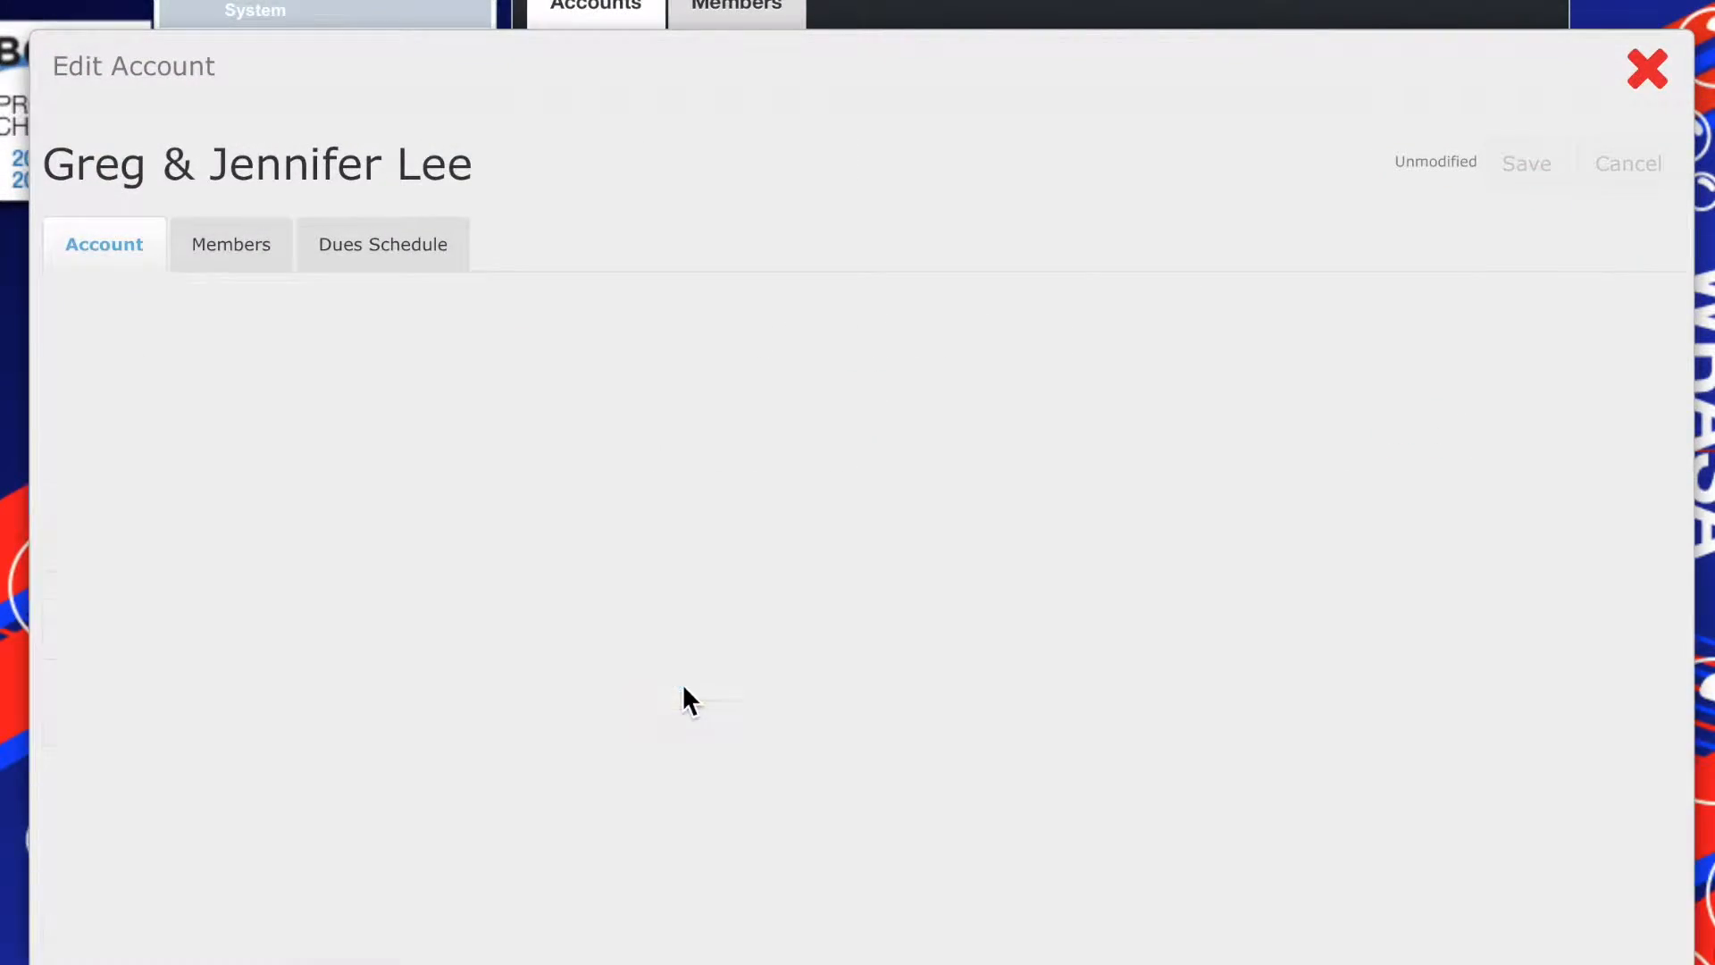
pyautogui.click(234, 254)
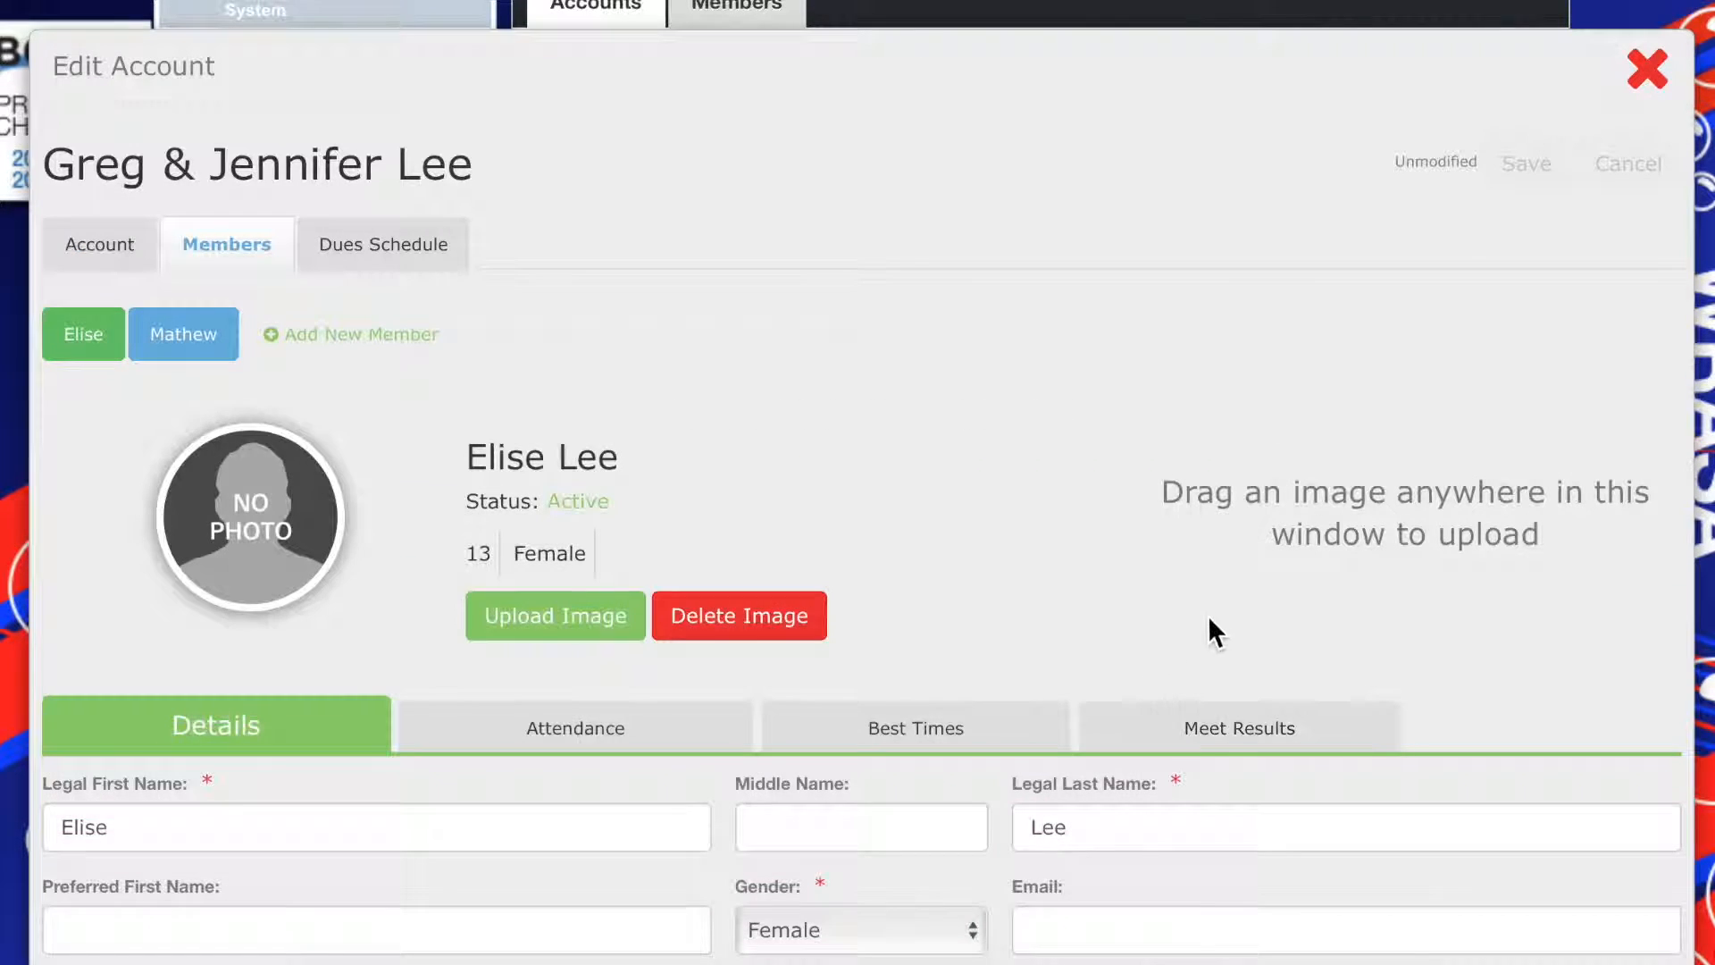
pyautogui.scroll(-3, 1241, 613)
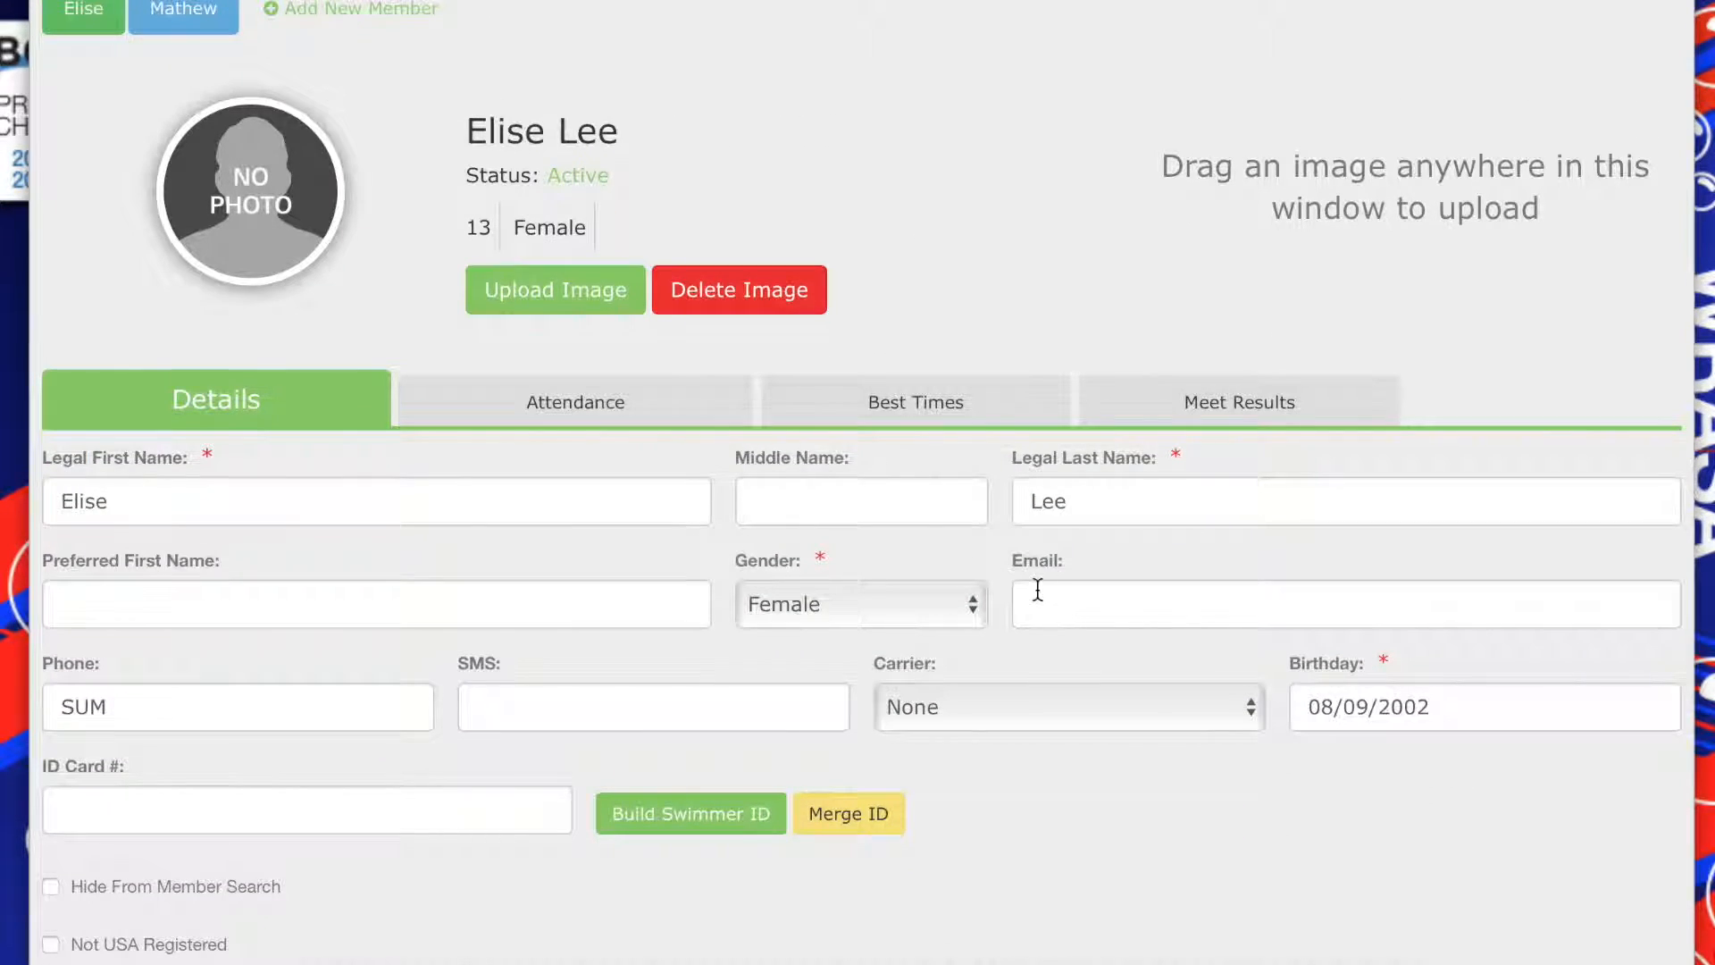
pyautogui.scroll(-1, 1037, 590)
pyautogui.scroll(2, 1036, 591)
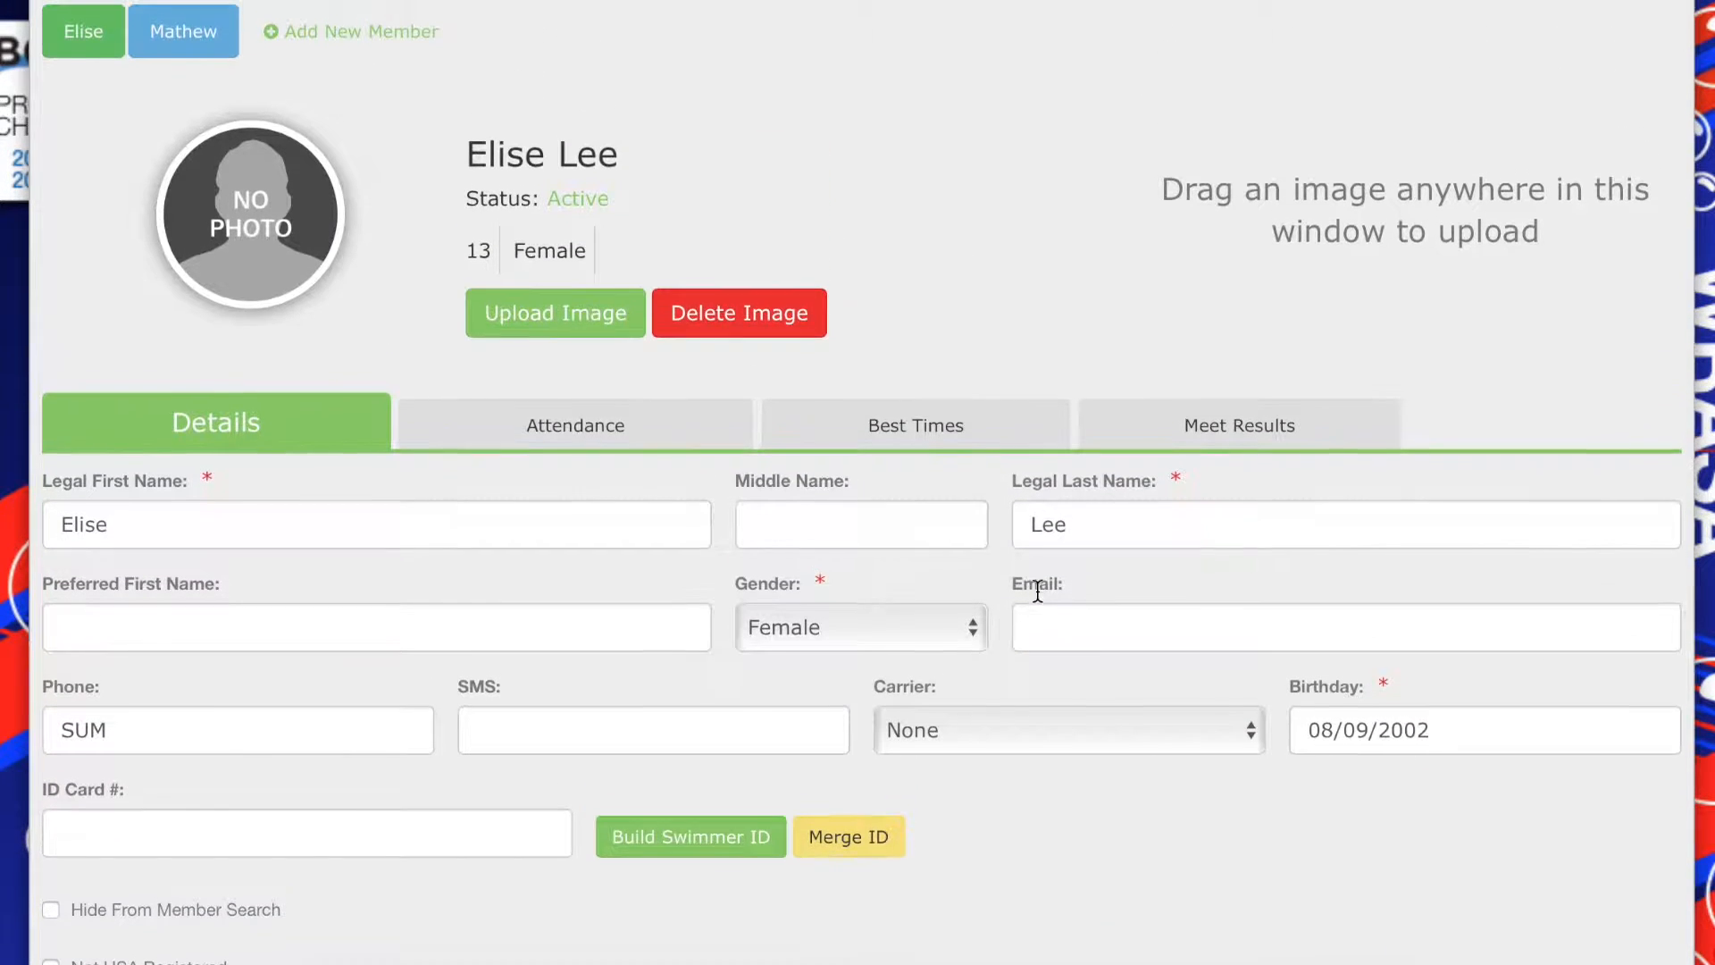
# Check the second member's details for an e-mail address and close the family account
pyautogui.click(184, 41)
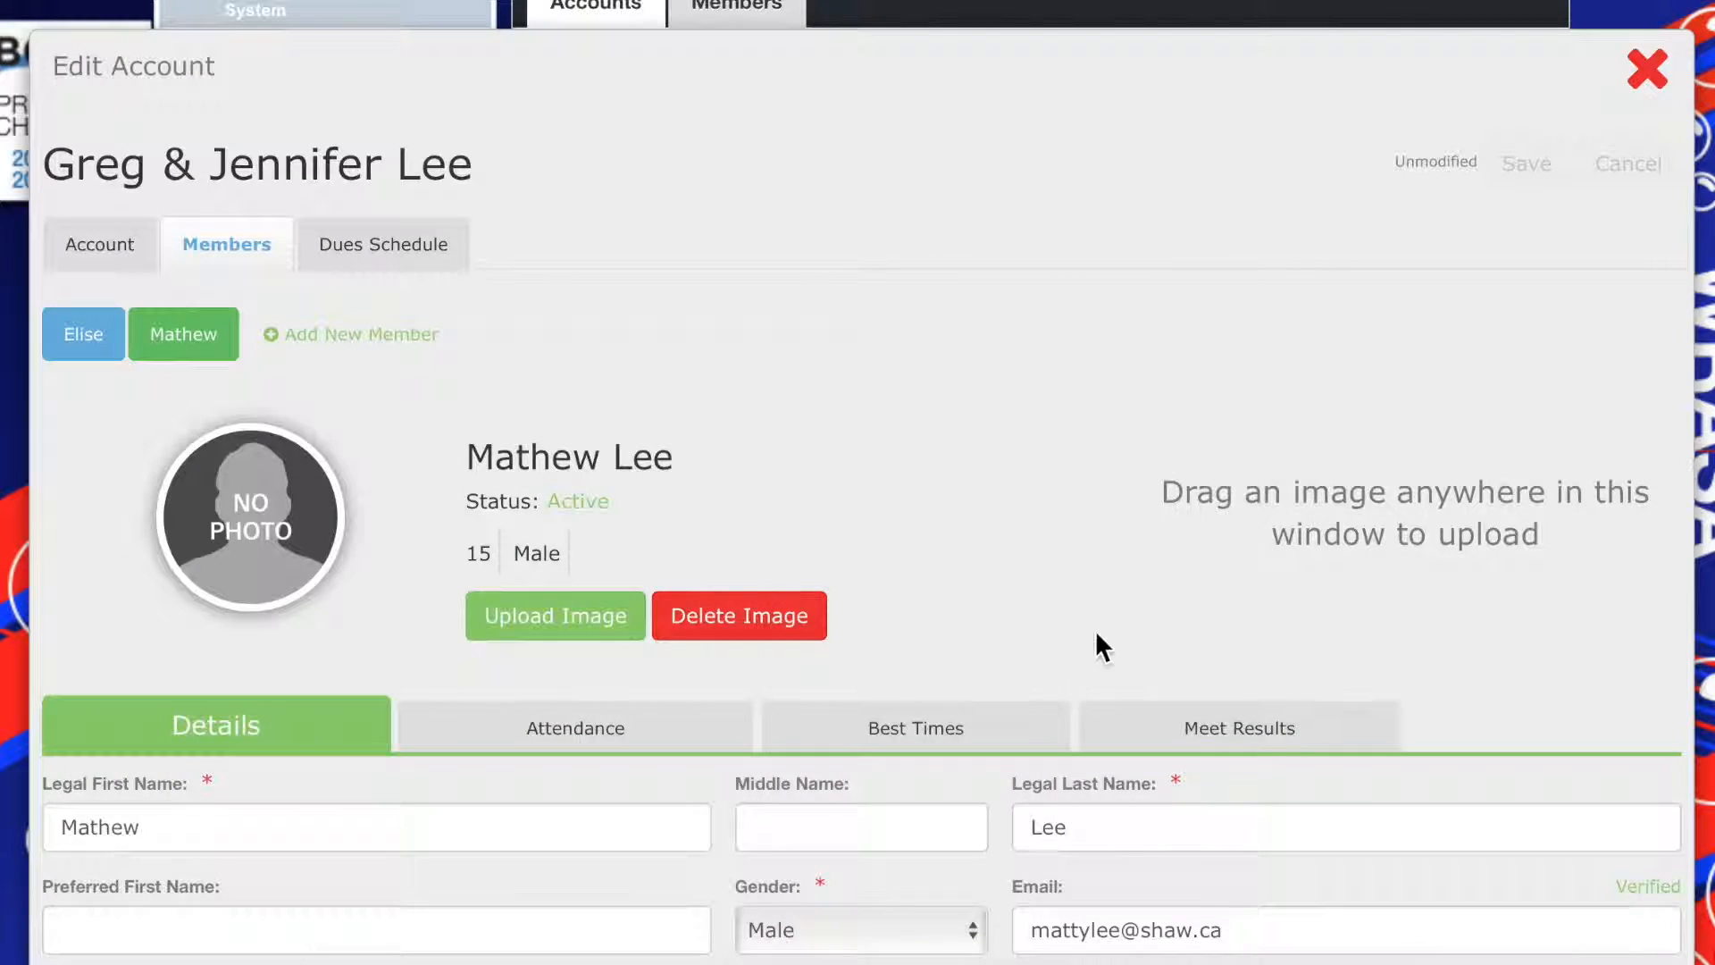
pyautogui.scroll(-1, 1090, 658)
pyautogui.scroll(-4, 1091, 658)
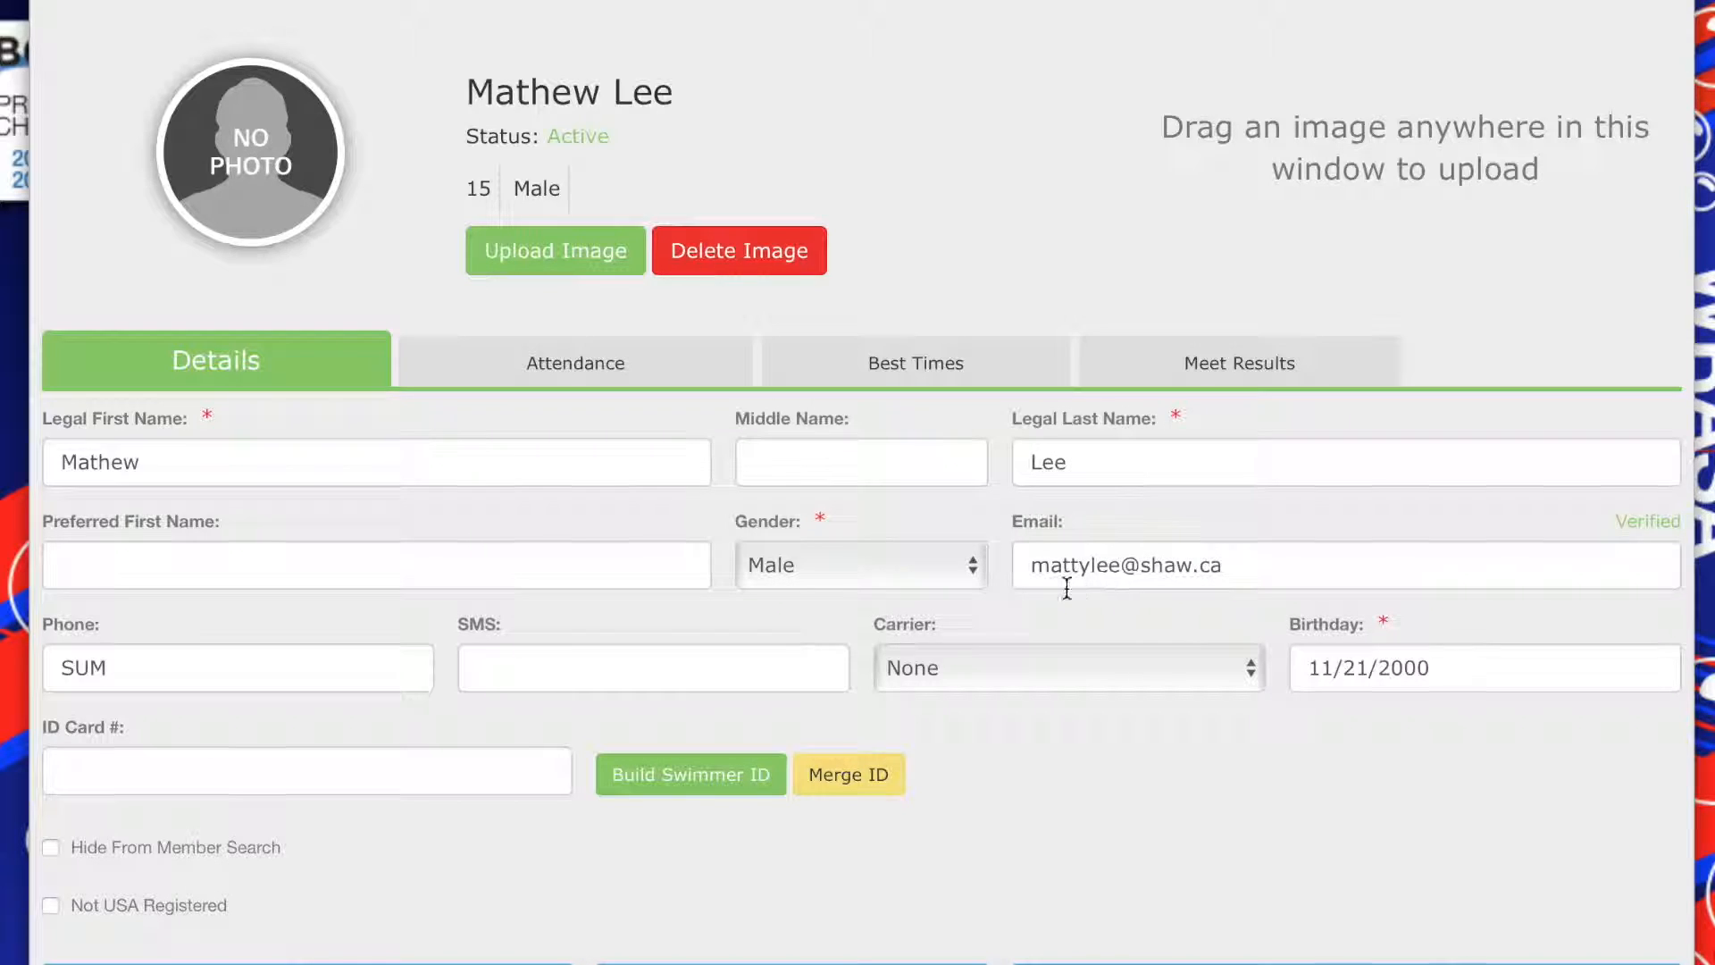
pyautogui.scroll(4, 1067, 581)
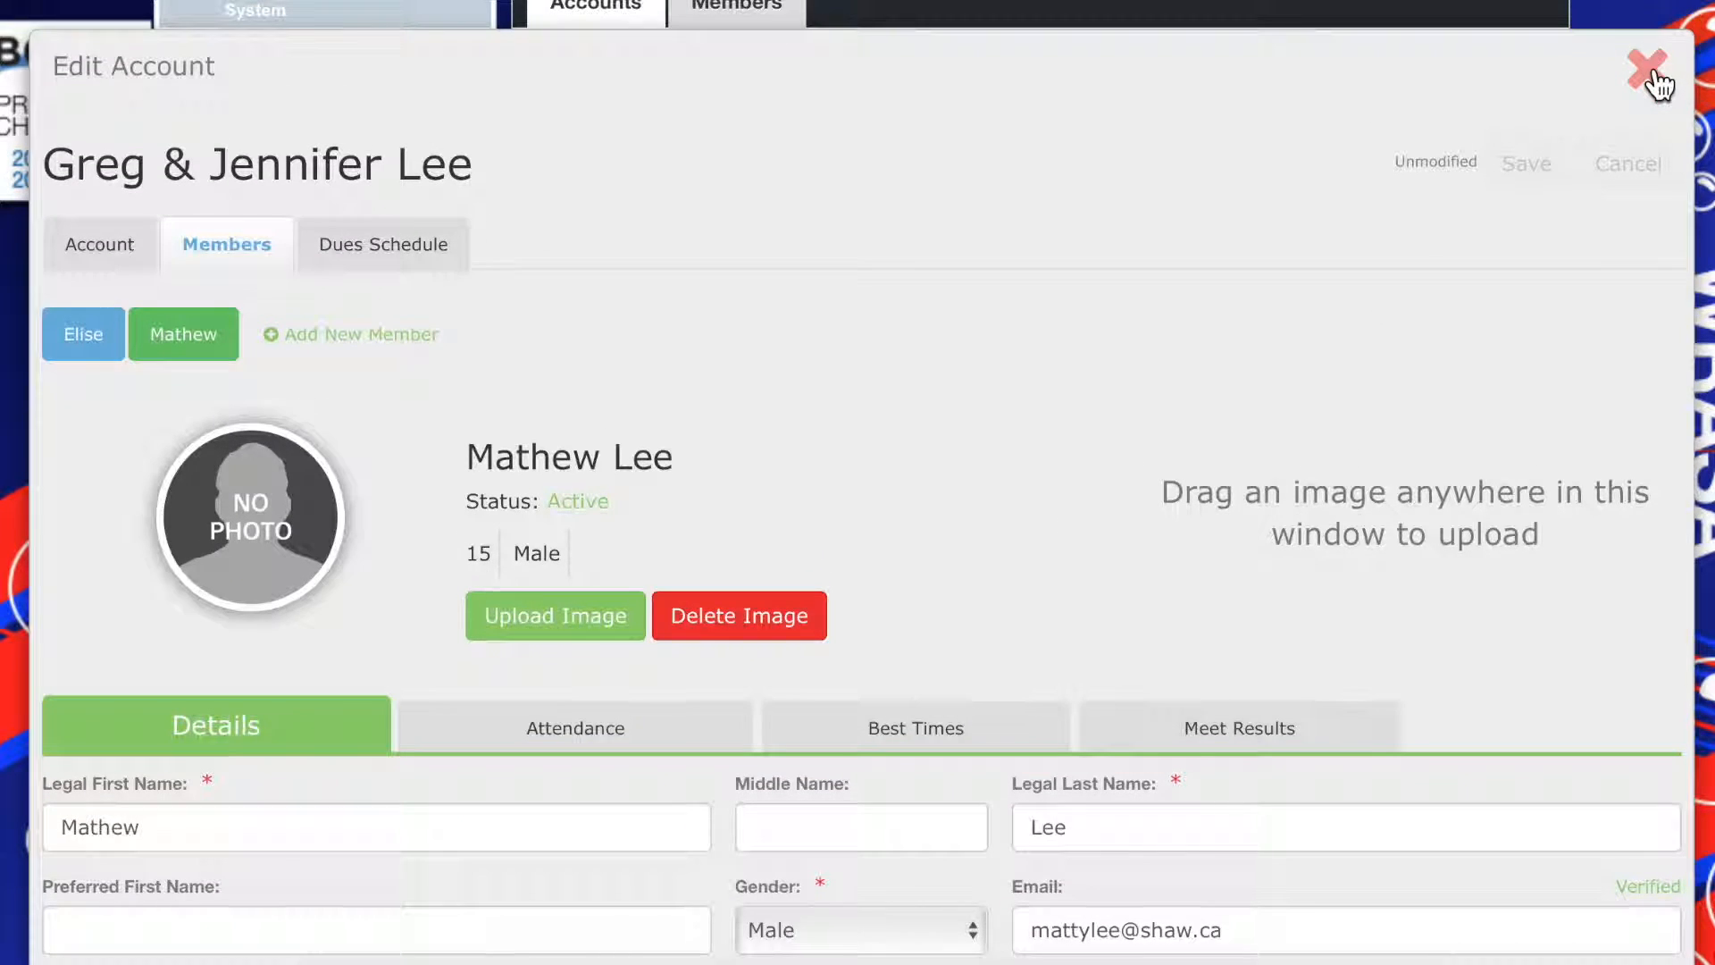
pyautogui.click(1651, 71)
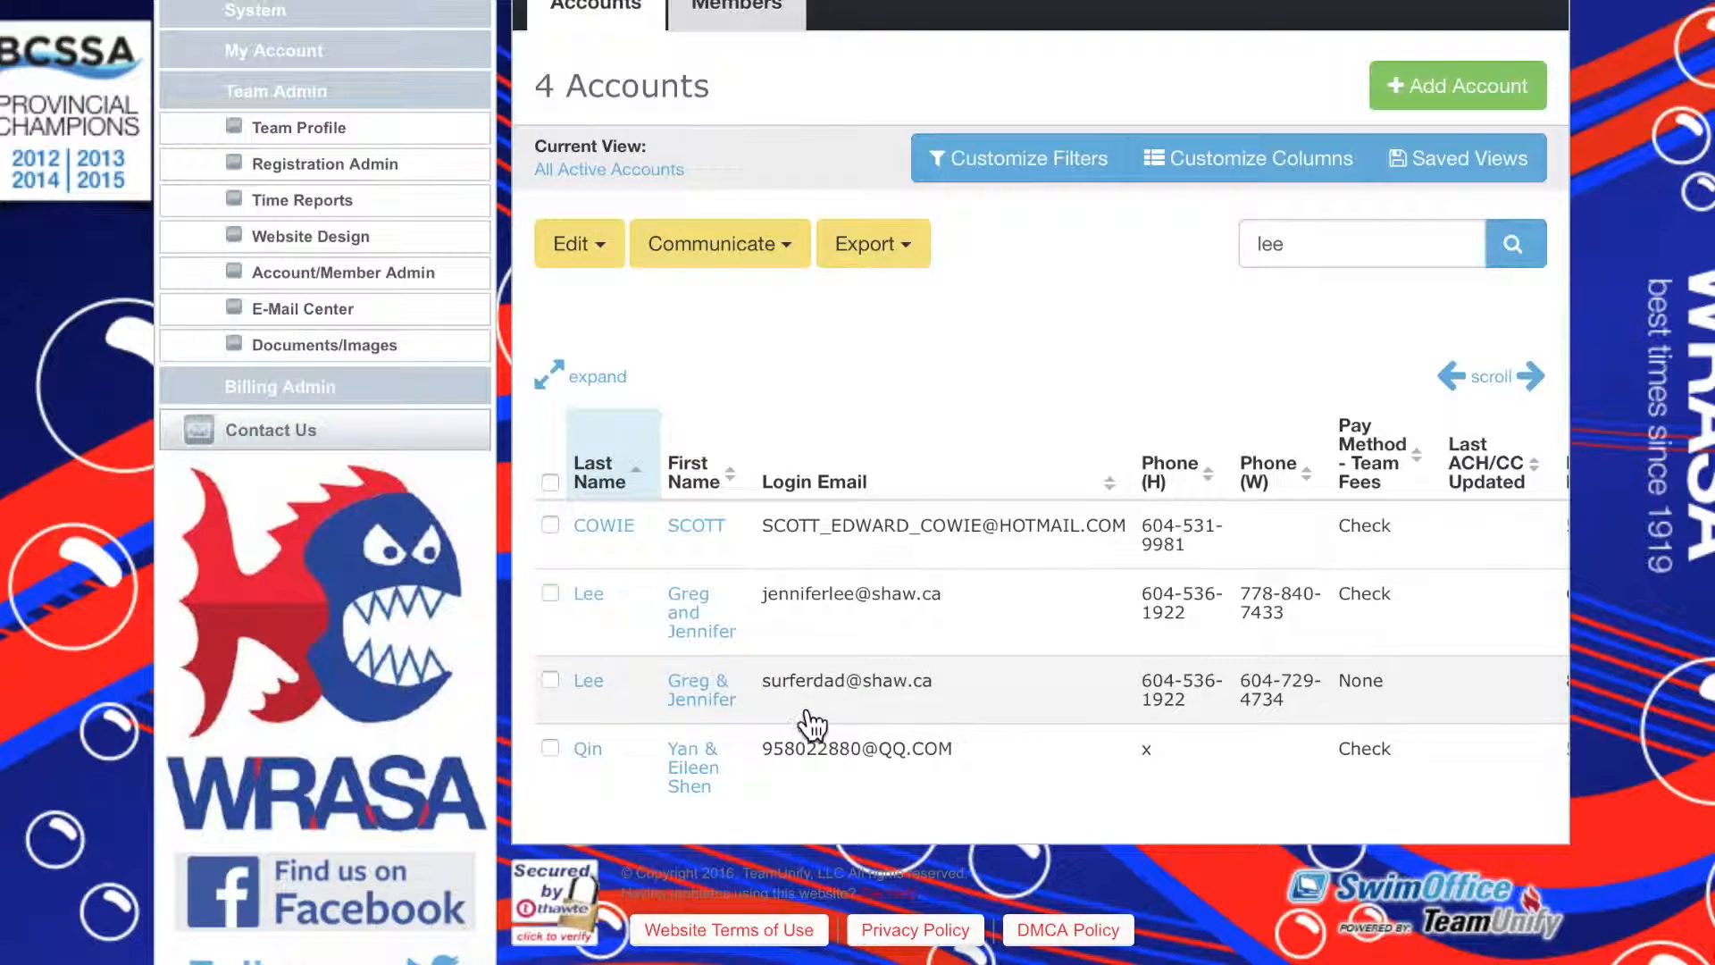
# Start a new e-mail message from the E-Mail Center
pyautogui.scroll(4, 814, 773)
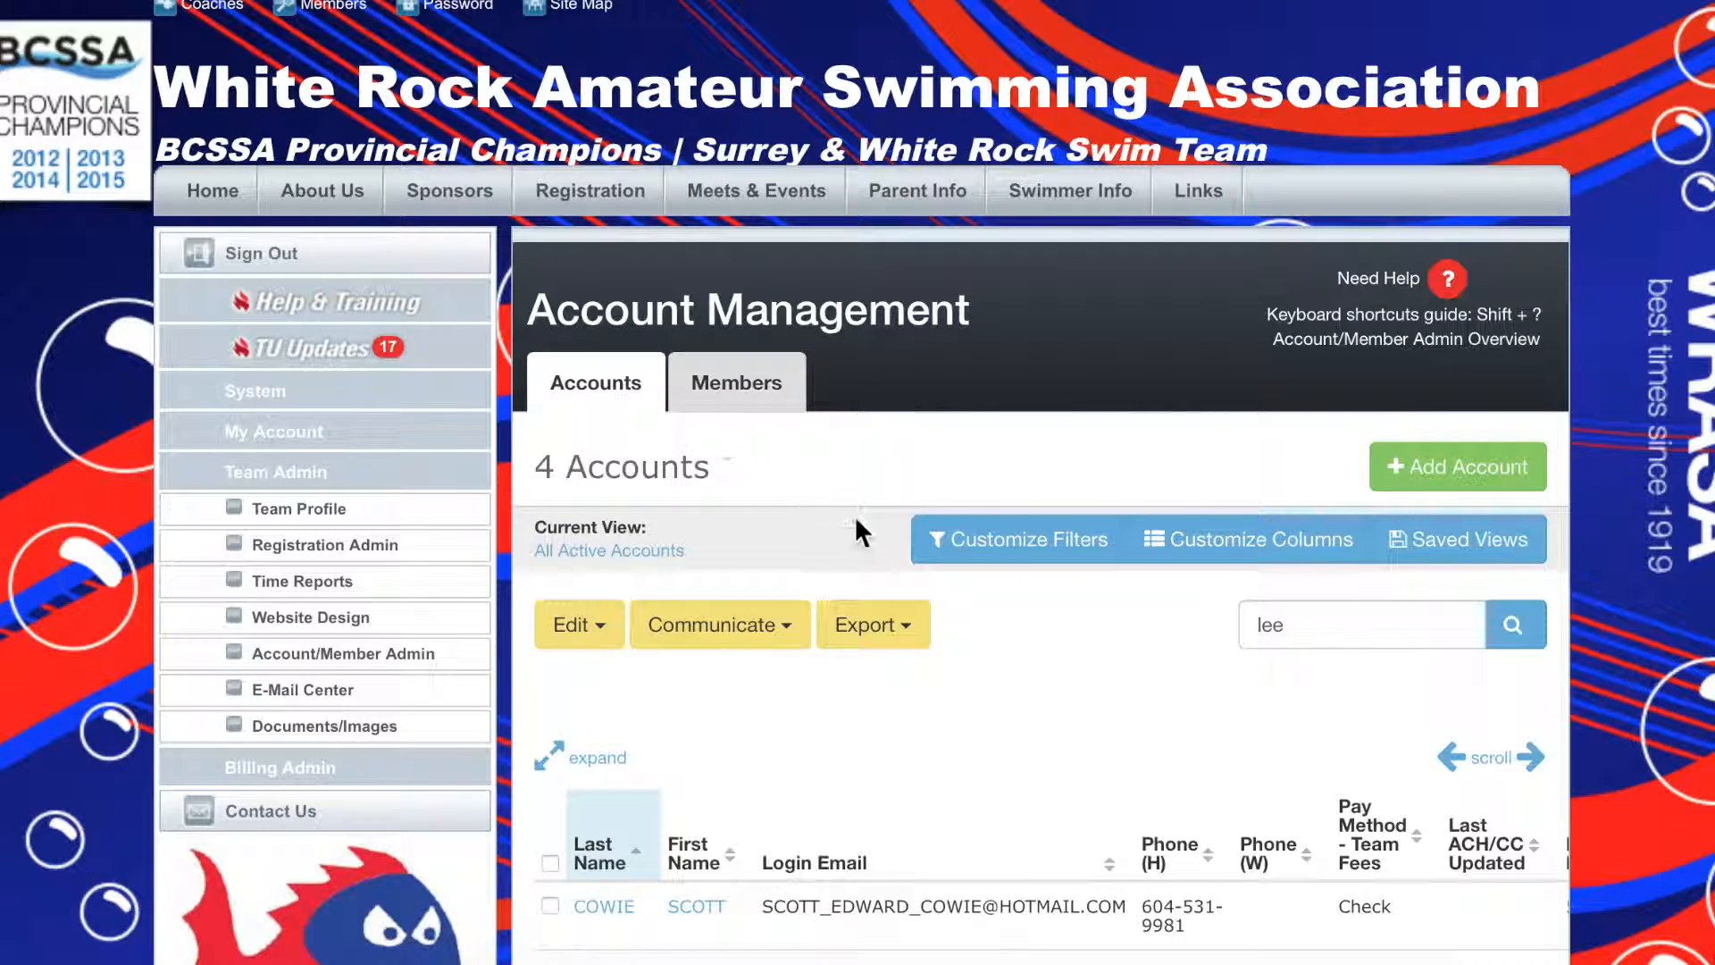
pyautogui.click(300, 688)
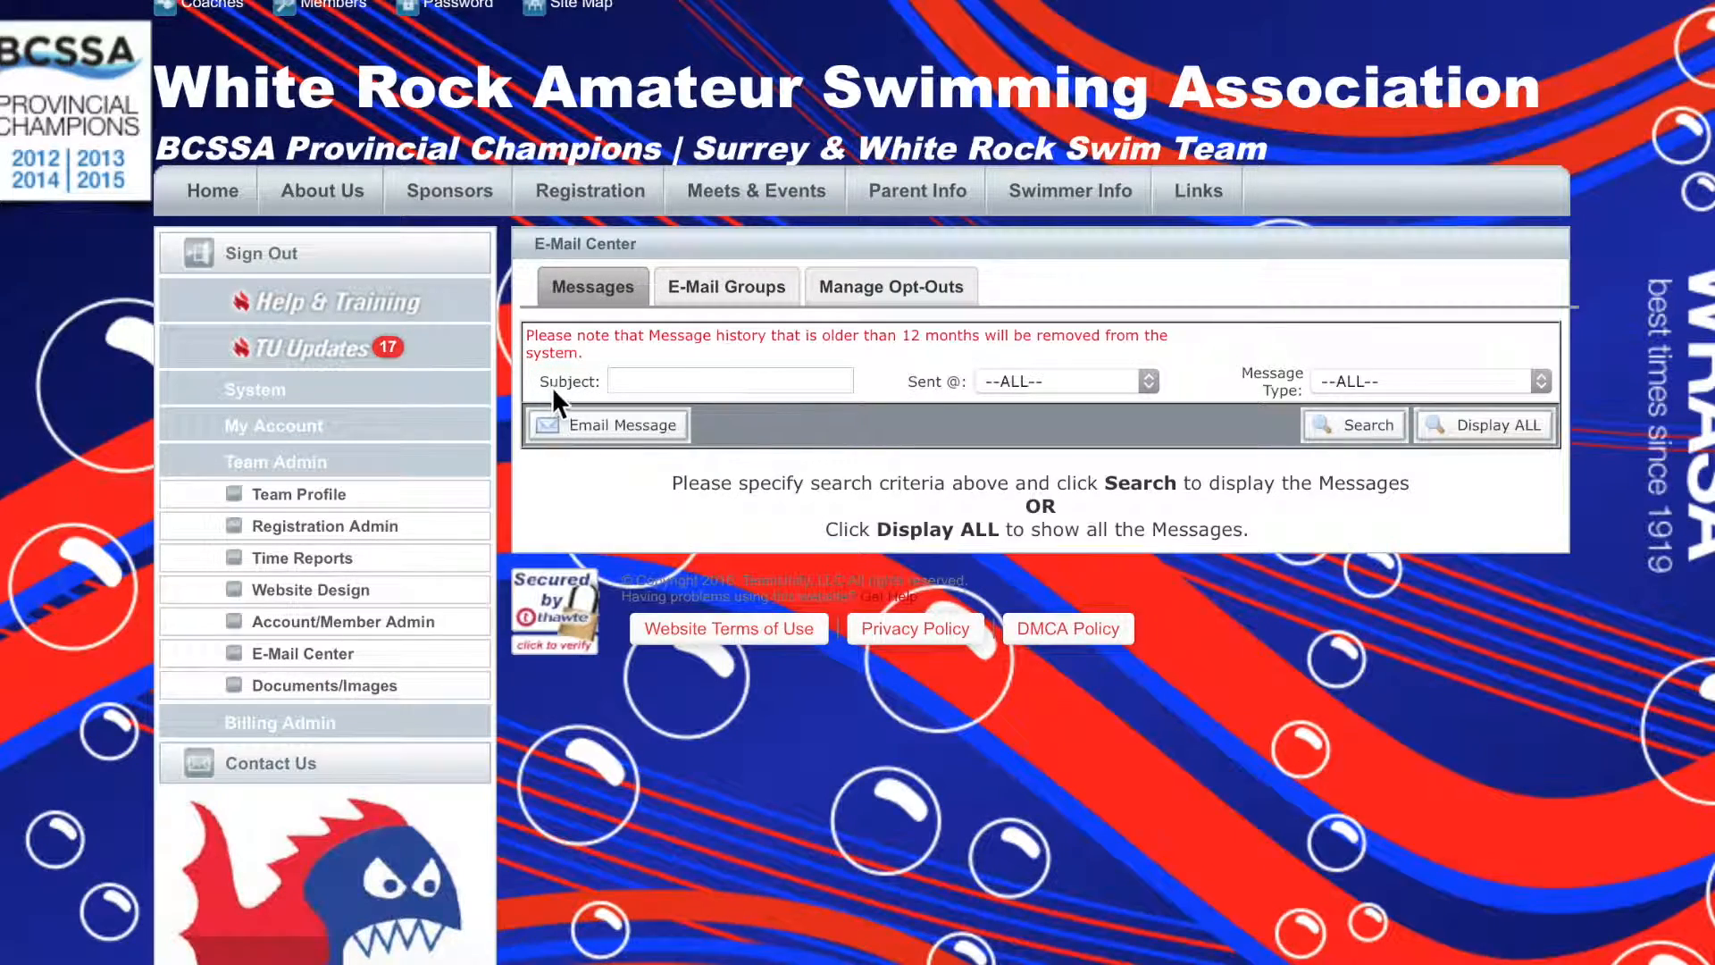
pyautogui.click(625, 425)
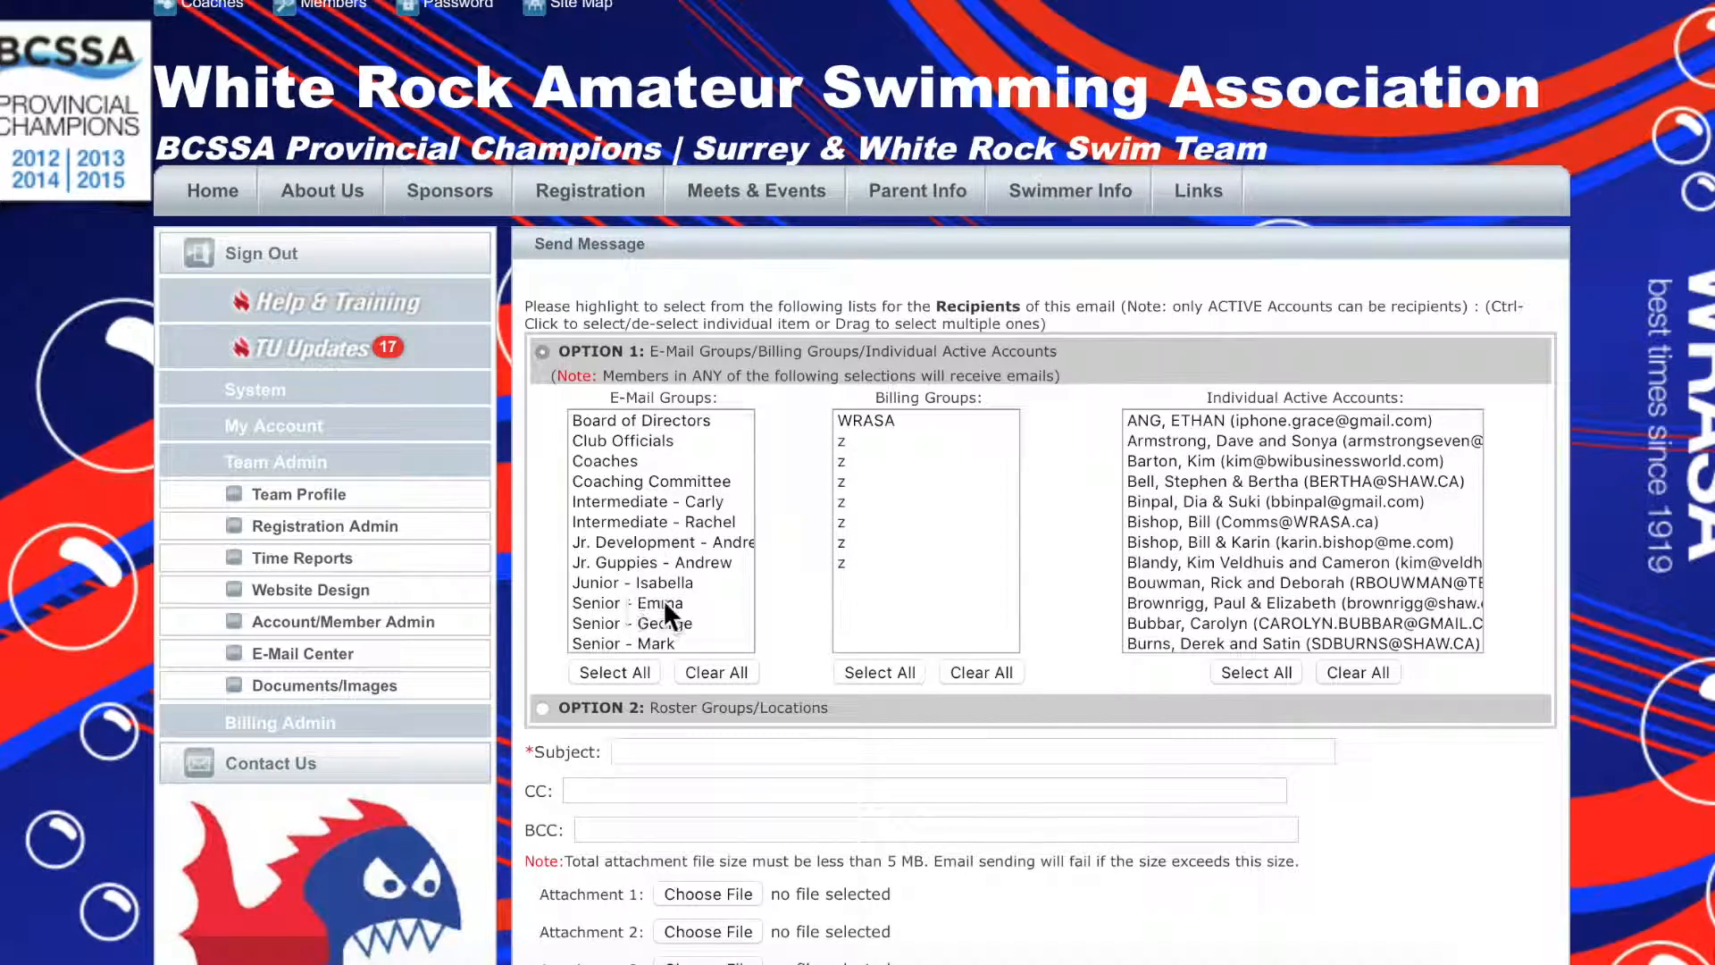
# Begin entering the member's e-mail address in the BCC field and replace it with the copied list of e-mail addresses
pyautogui.scroll(-2, 700, 747)
pyautogui.click(628, 701)
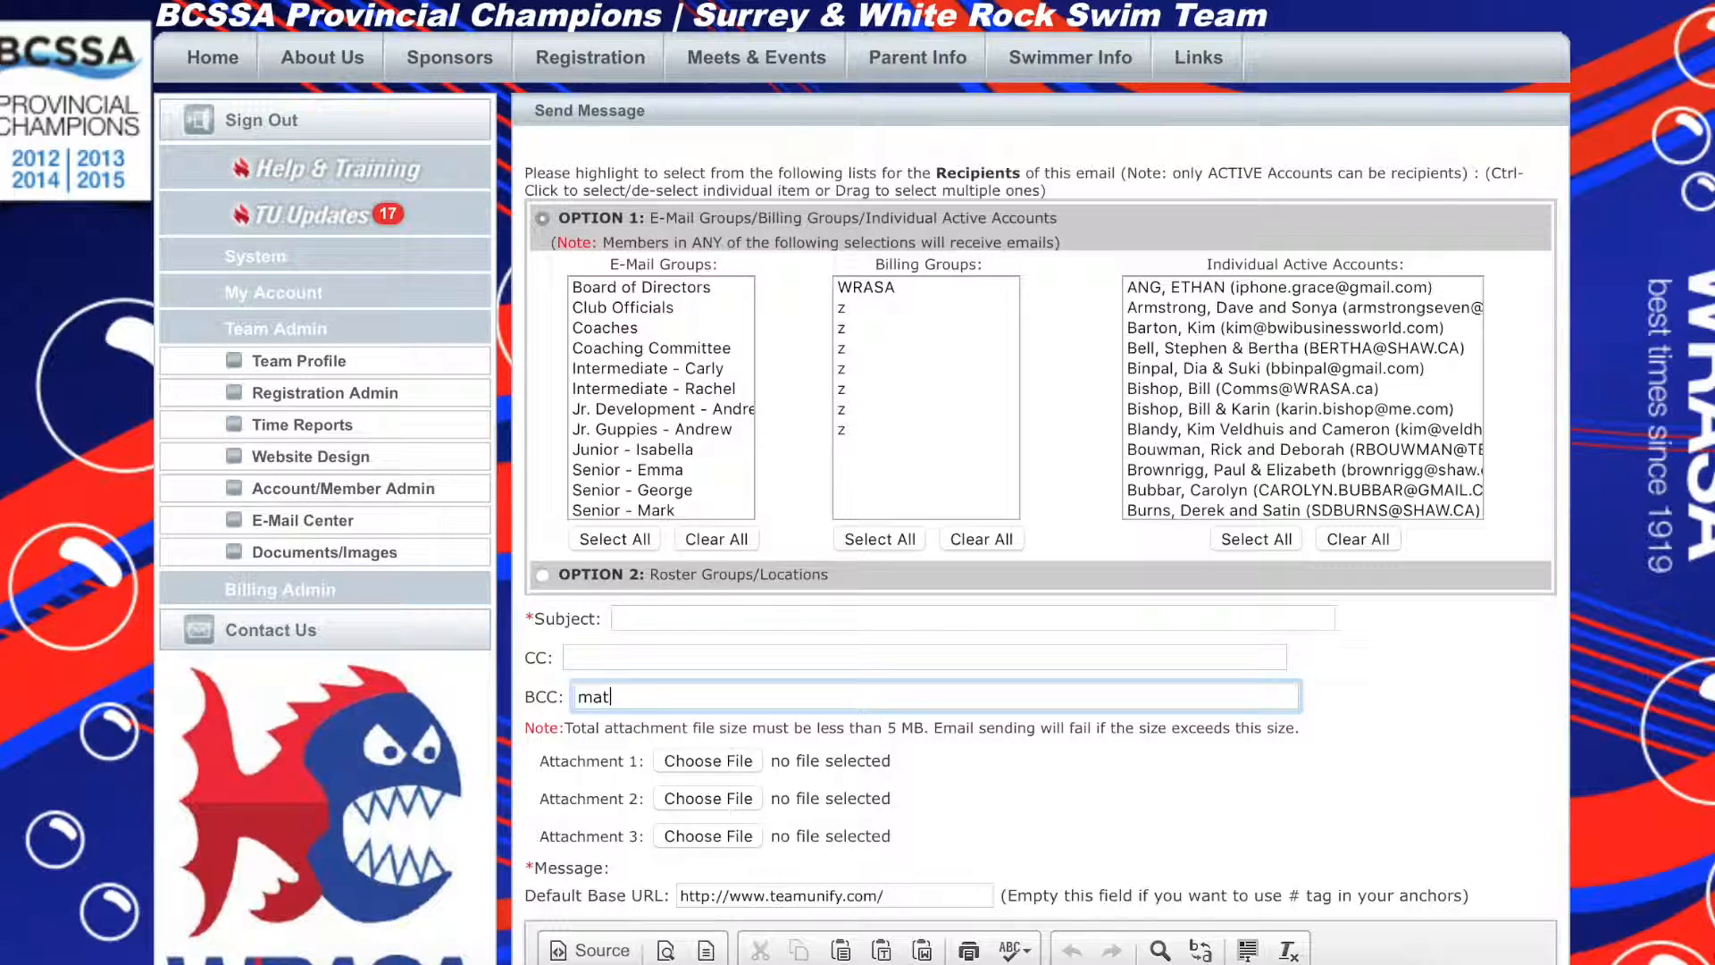
pyautogui.press('BackSpace')
pyautogui.press('BackSpace')
pyautogui.press('BackSpace')
pyautogui.press('BackSpace')
pyautogui.press('BackSpace')
pyautogui.press('BackSpace')
pyautogui.press('BackSpace')
pyautogui.press('BackSpace')
pyautogui.hotkey('ctrl', 'v')
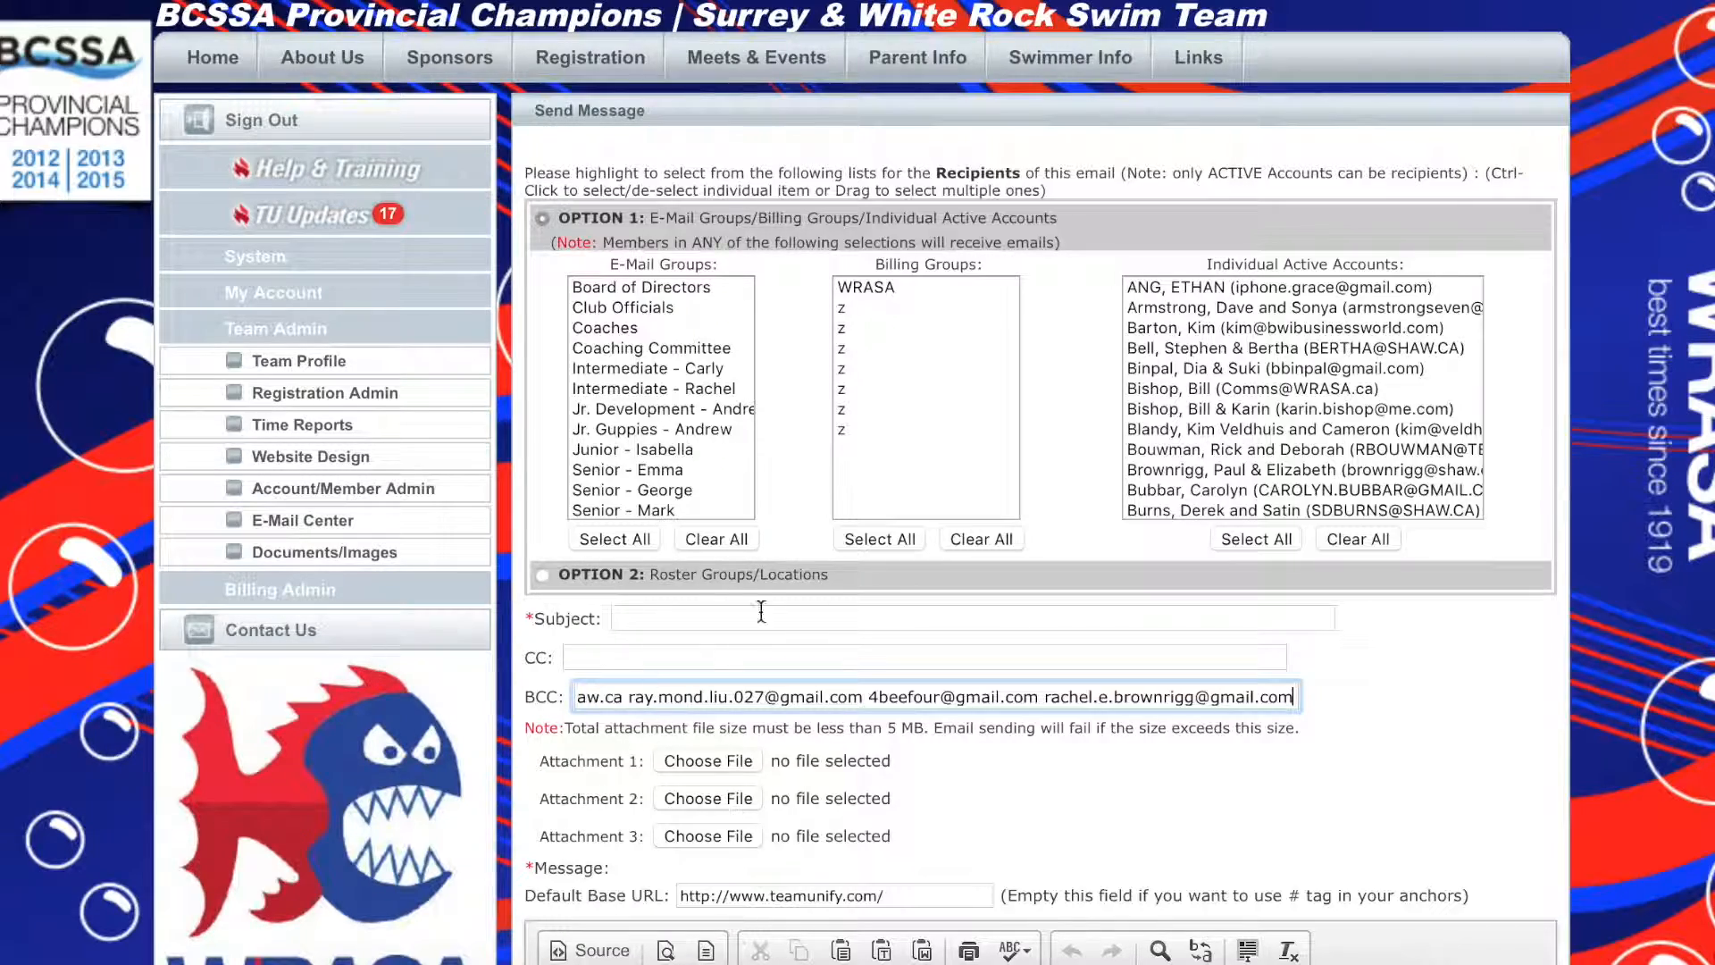
# Select the Senior e-mail group listed directly below the Junior group as the message's recipients
pyautogui.scroll(-4, 1529, 418)
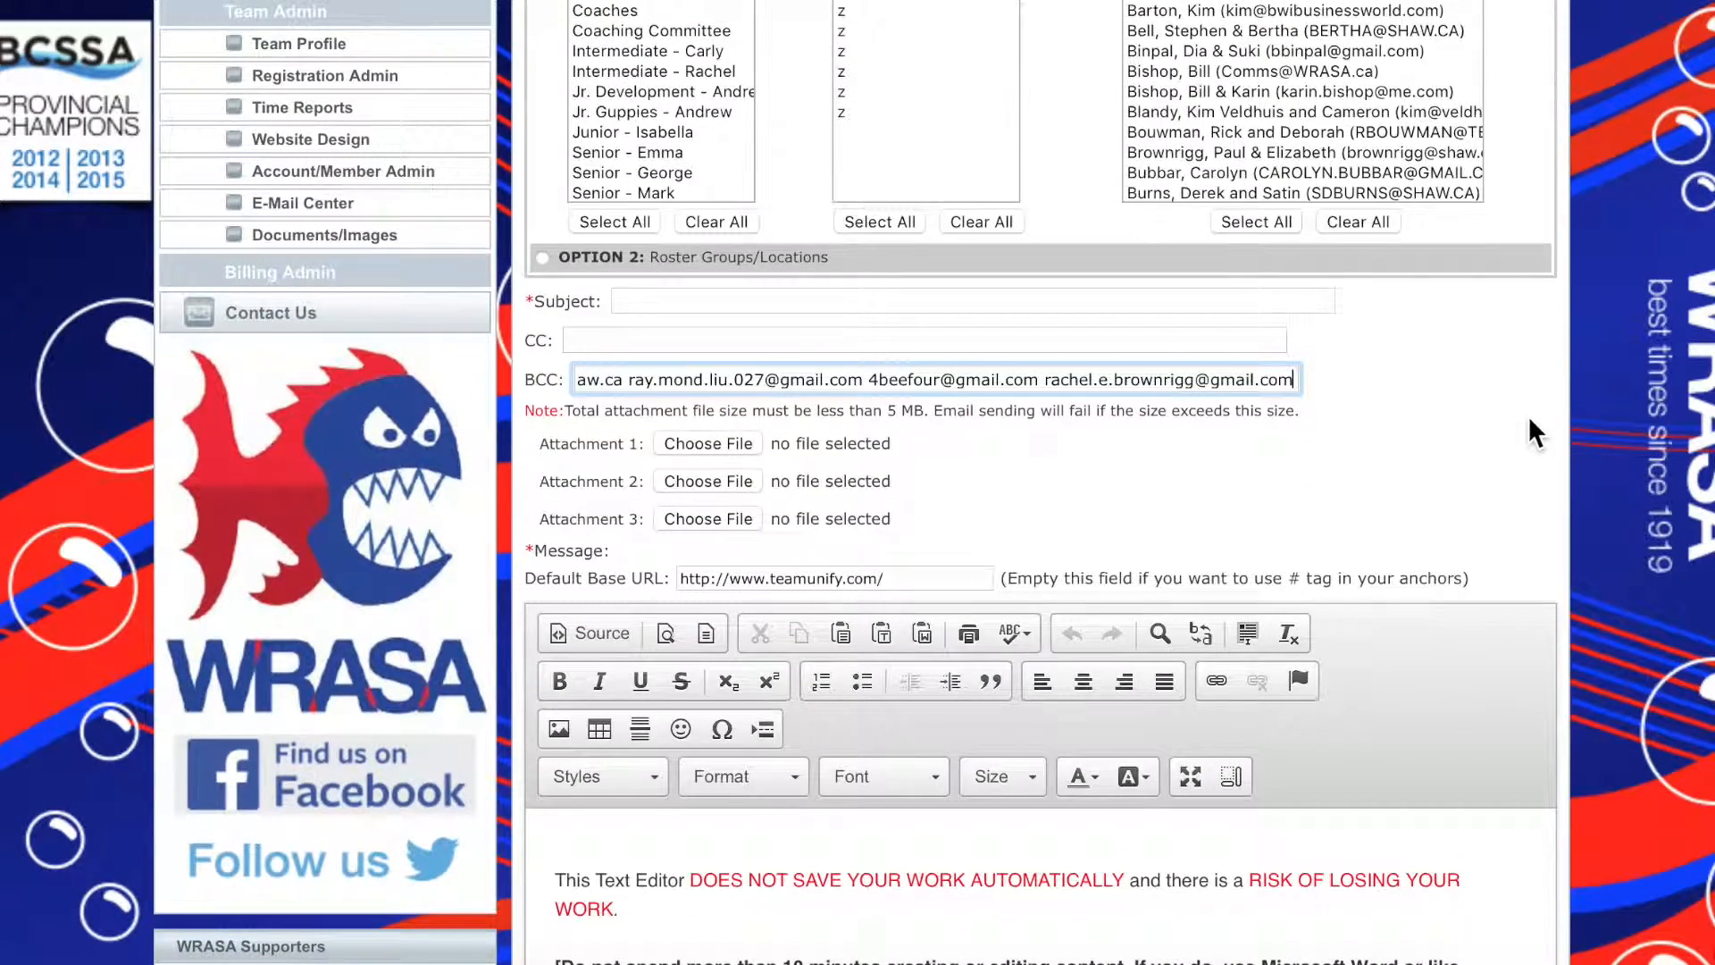
pyautogui.scroll(2, 1529, 420)
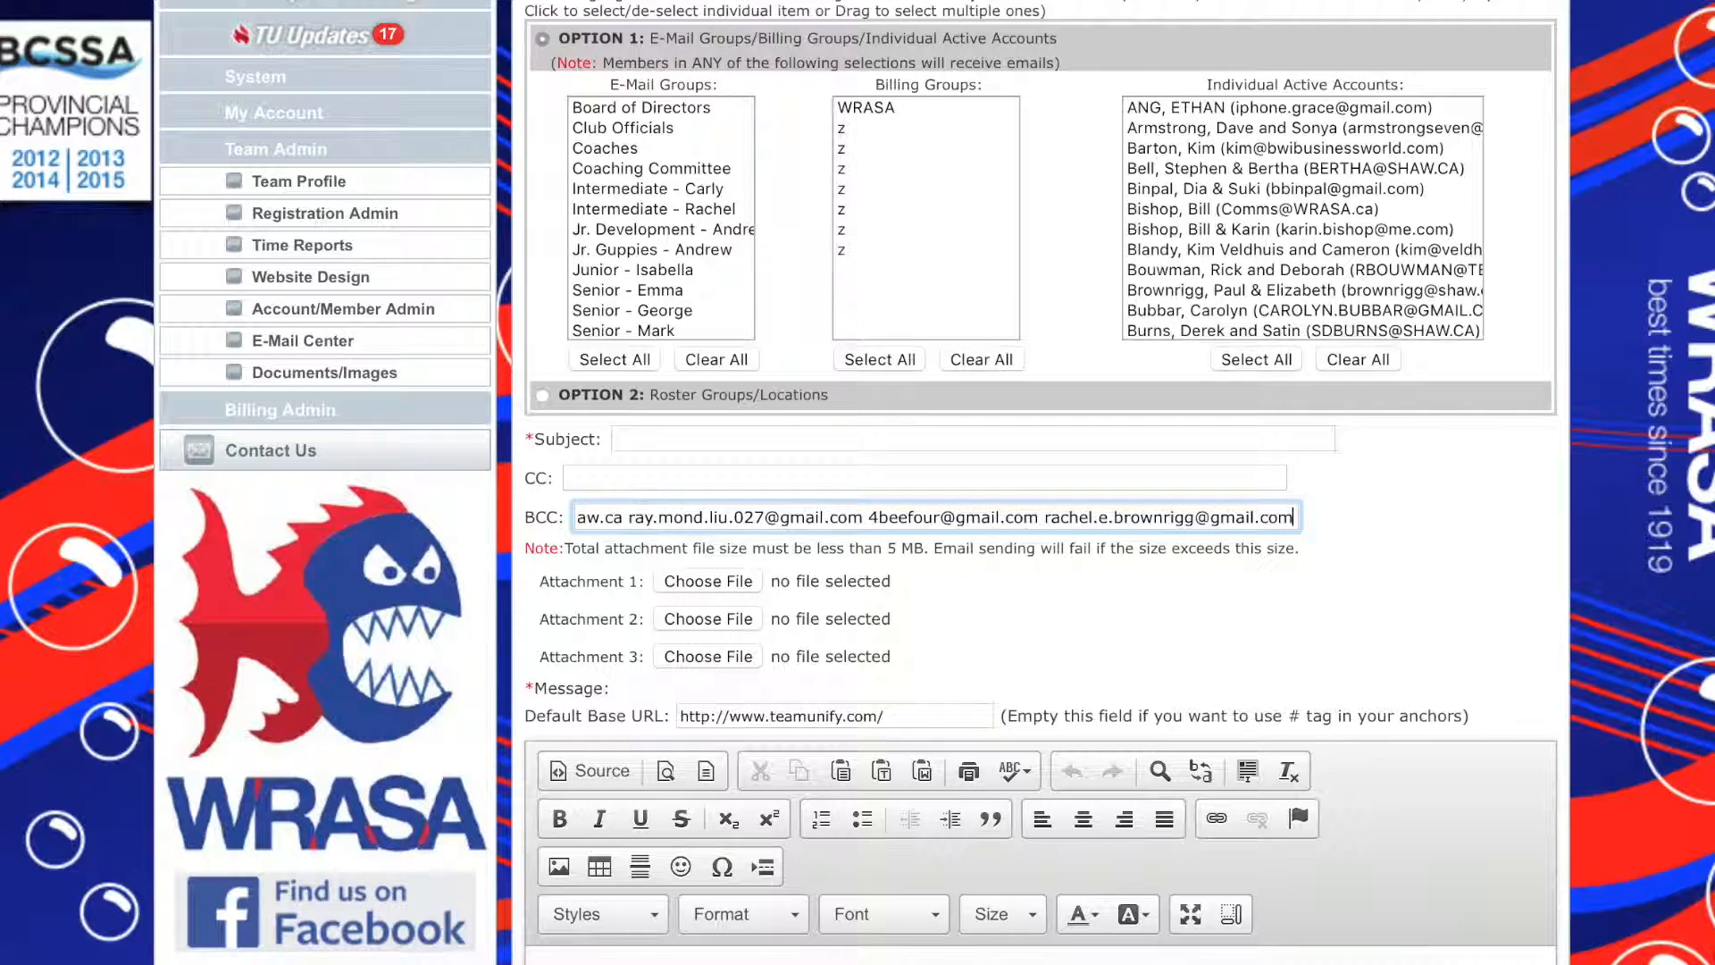
pyautogui.click(636, 290)
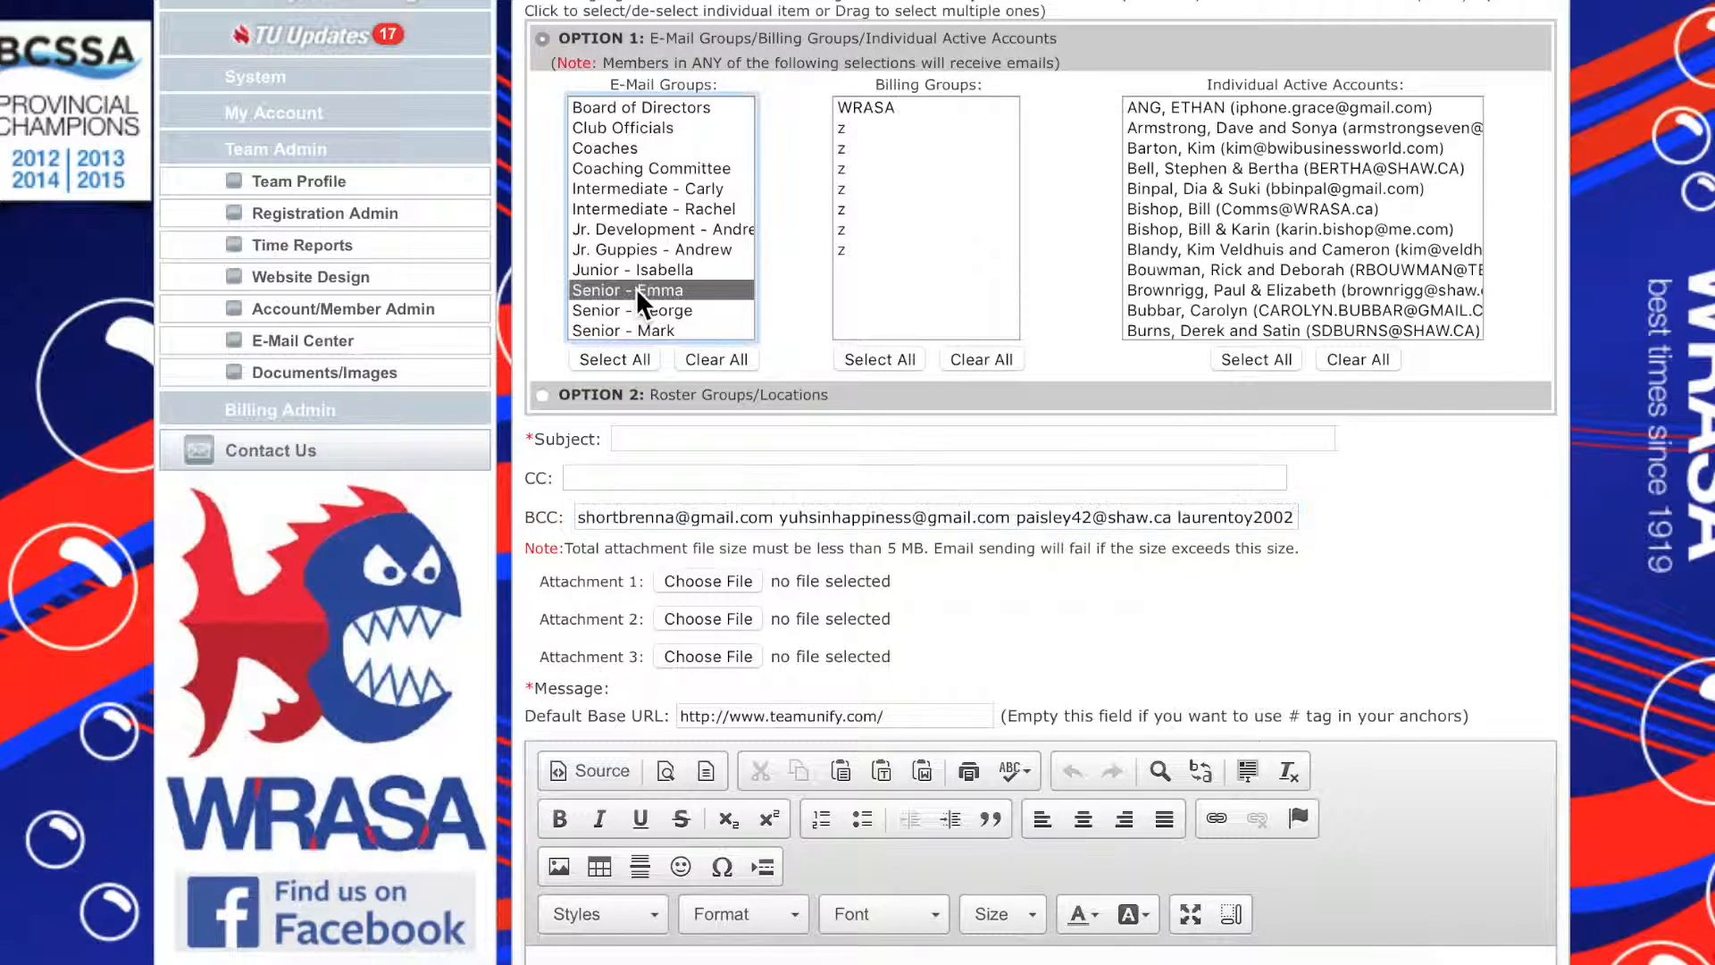
# Place the cursor in the message's BCC address list and switch to Pages
pyautogui.click(590, 518)
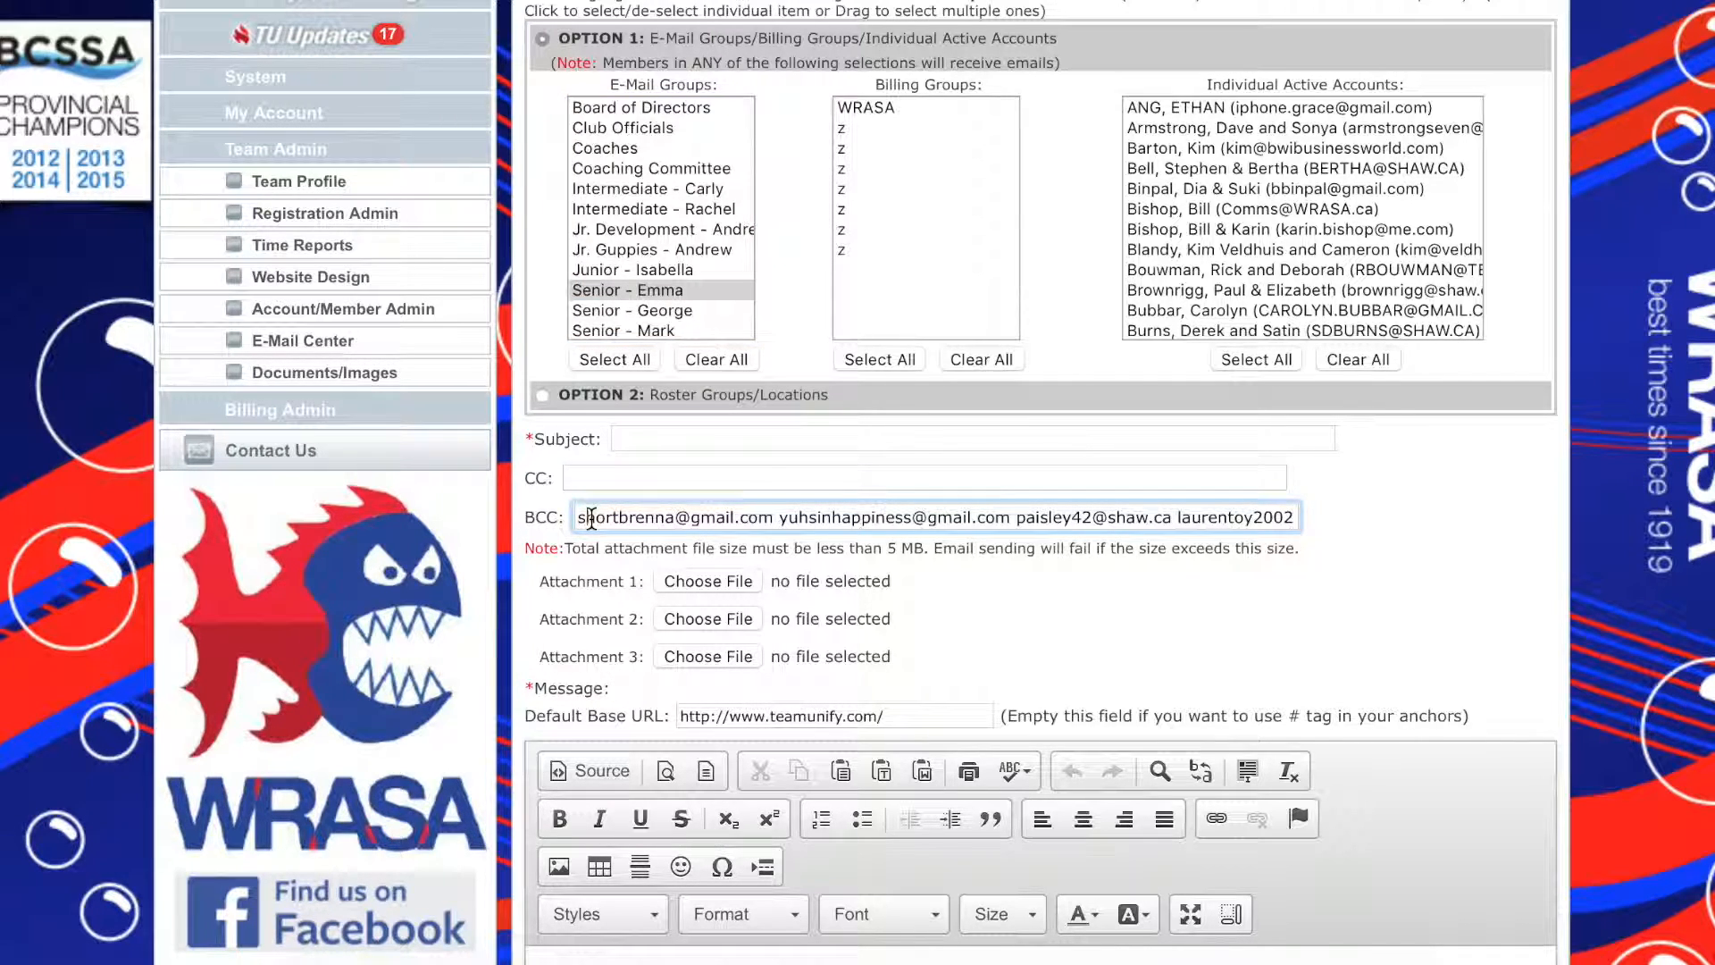
pyautogui.press('super+Tab')
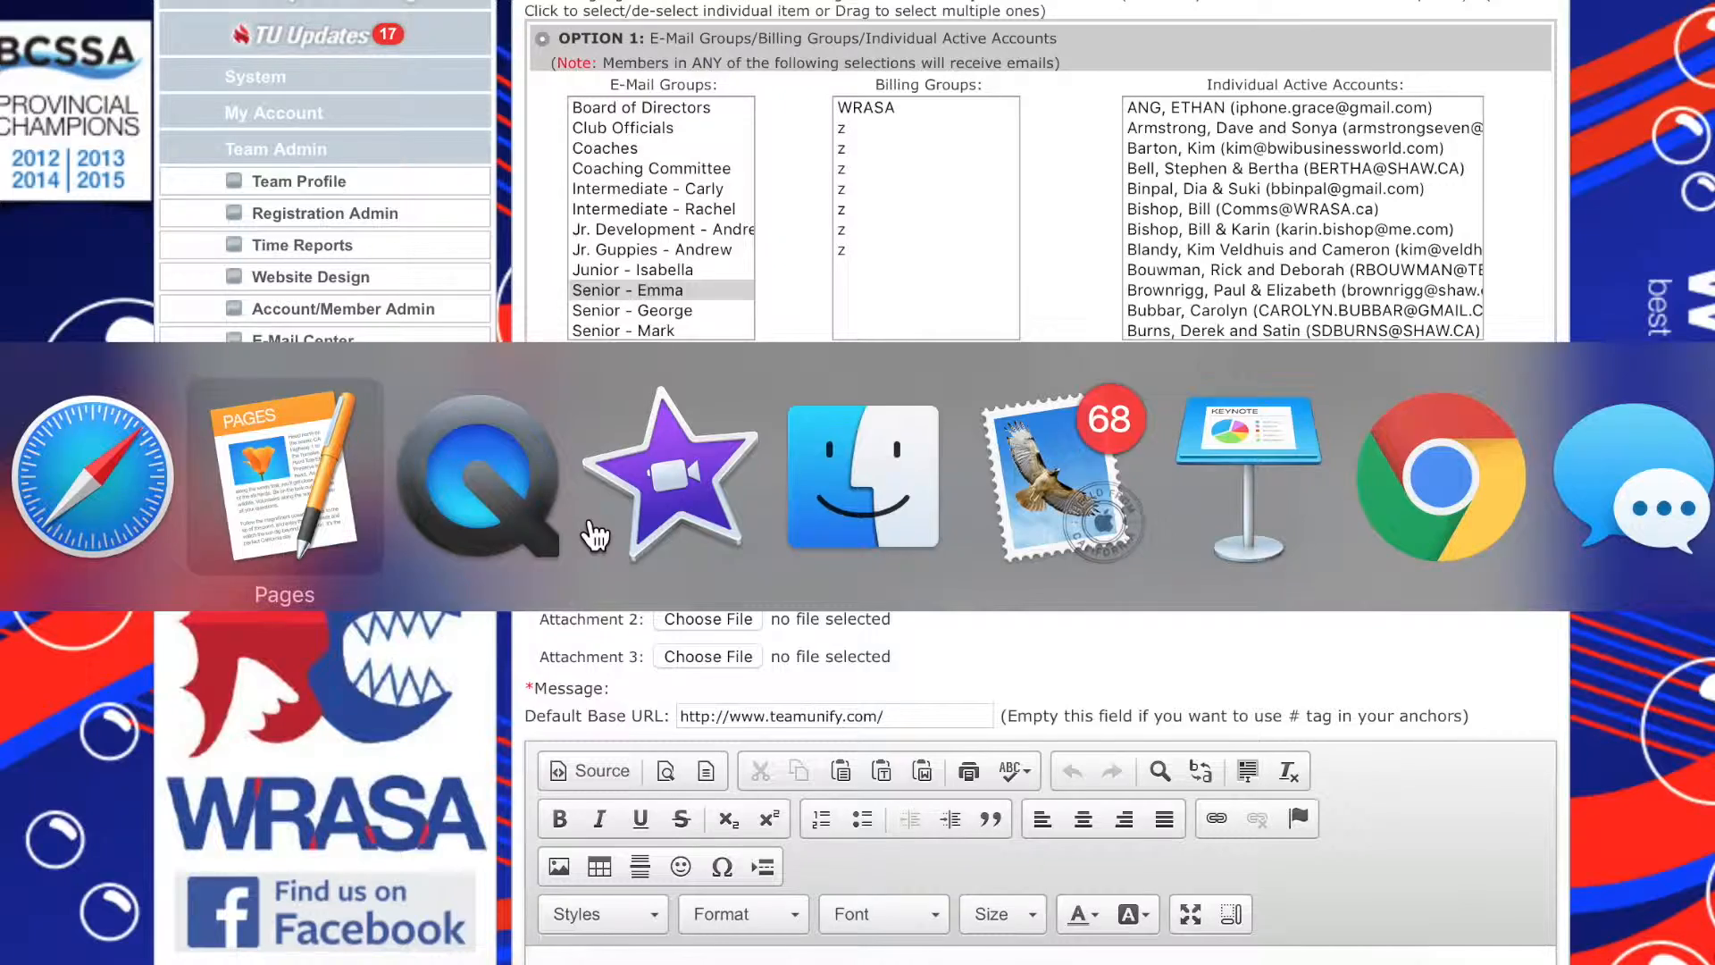